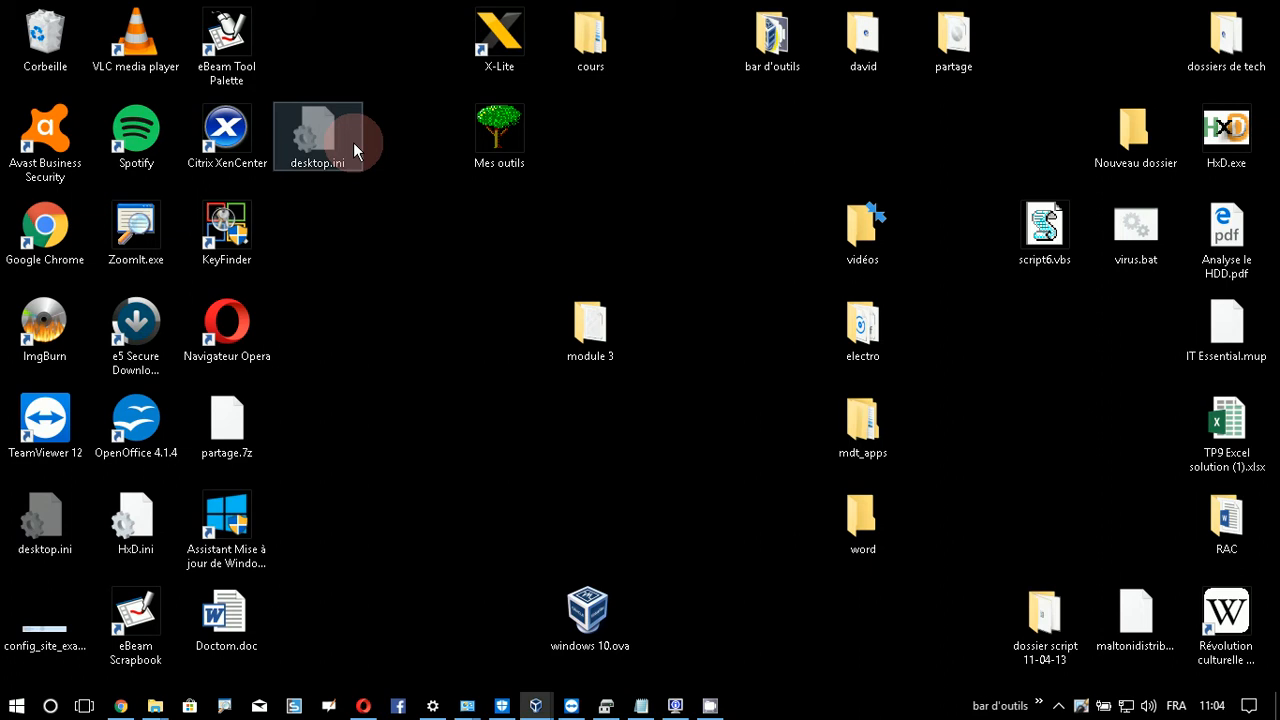
- Return Chrome to the Google results for 'télécharger windows 10' and highlight the Microsoft result
left_click(120, 705)
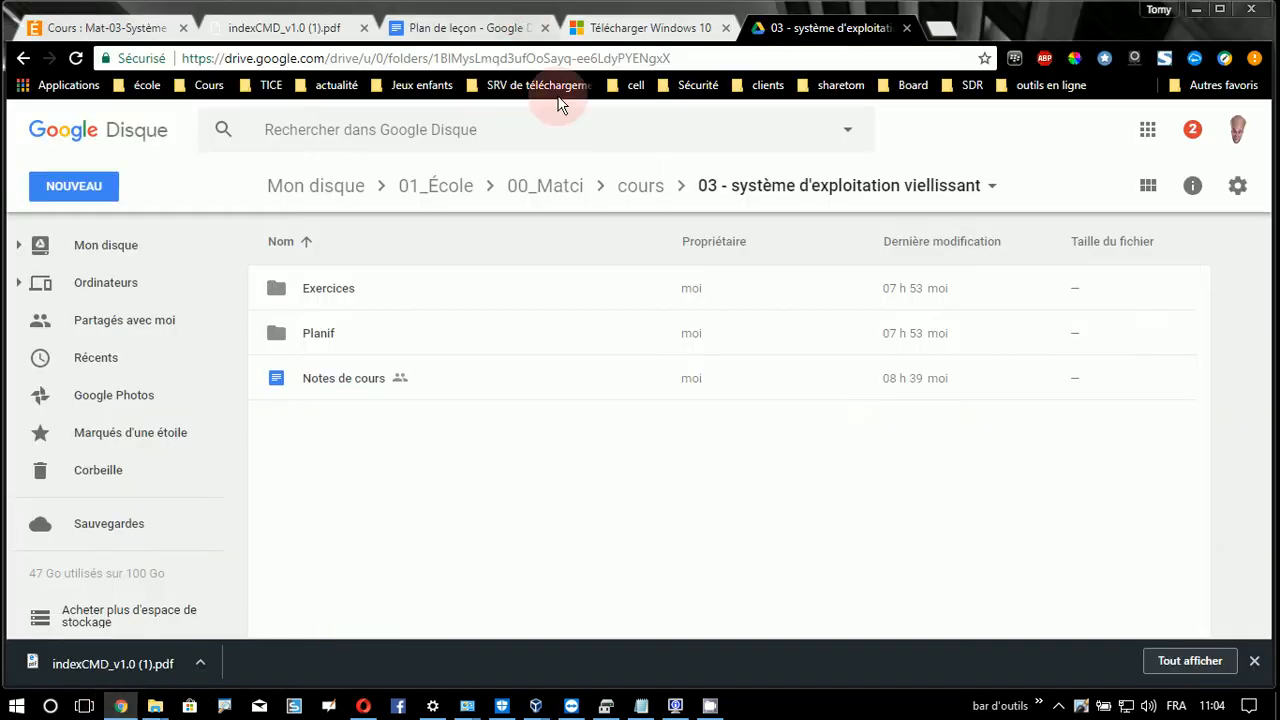
left_click(690, 58)
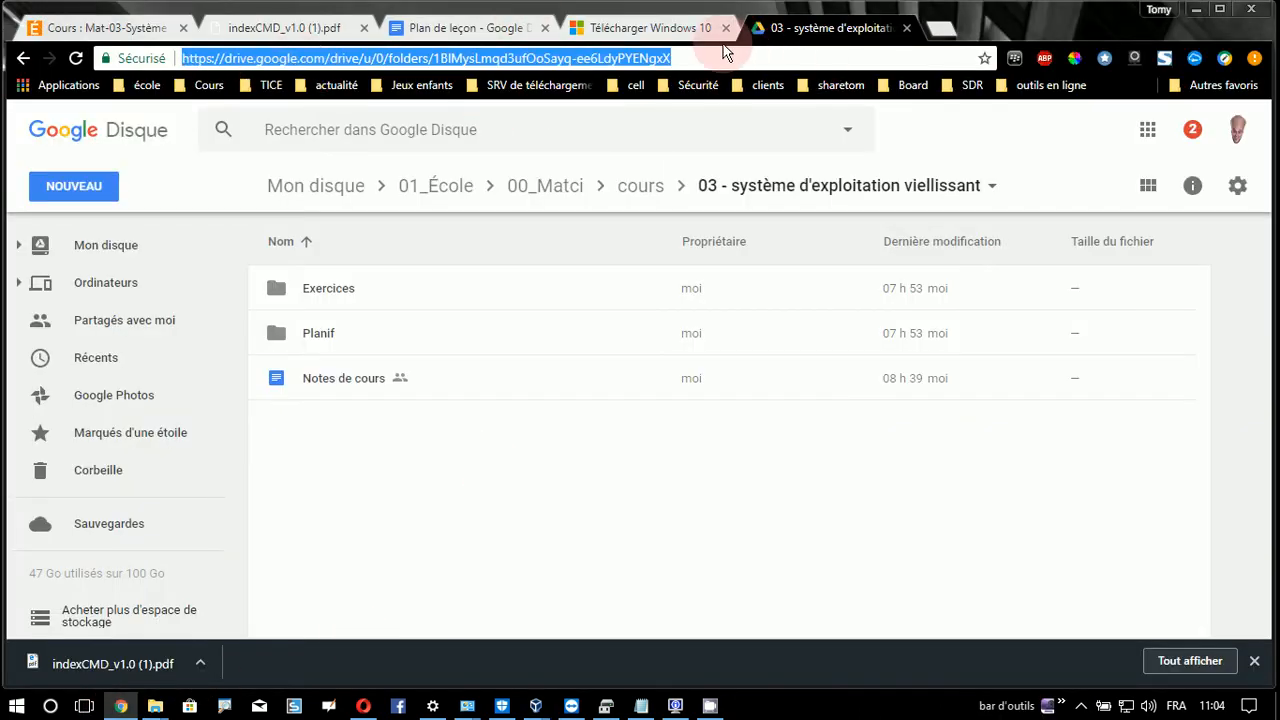
left_click(665, 30)
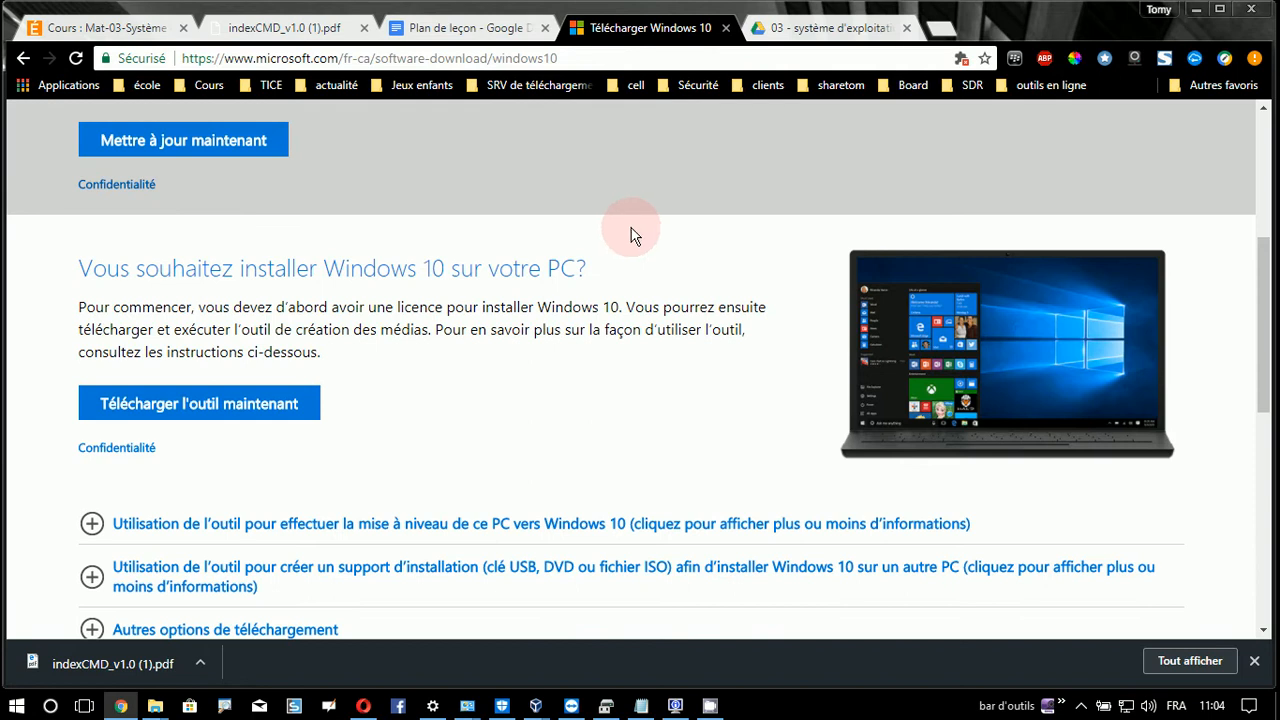
left_click(20, 59)
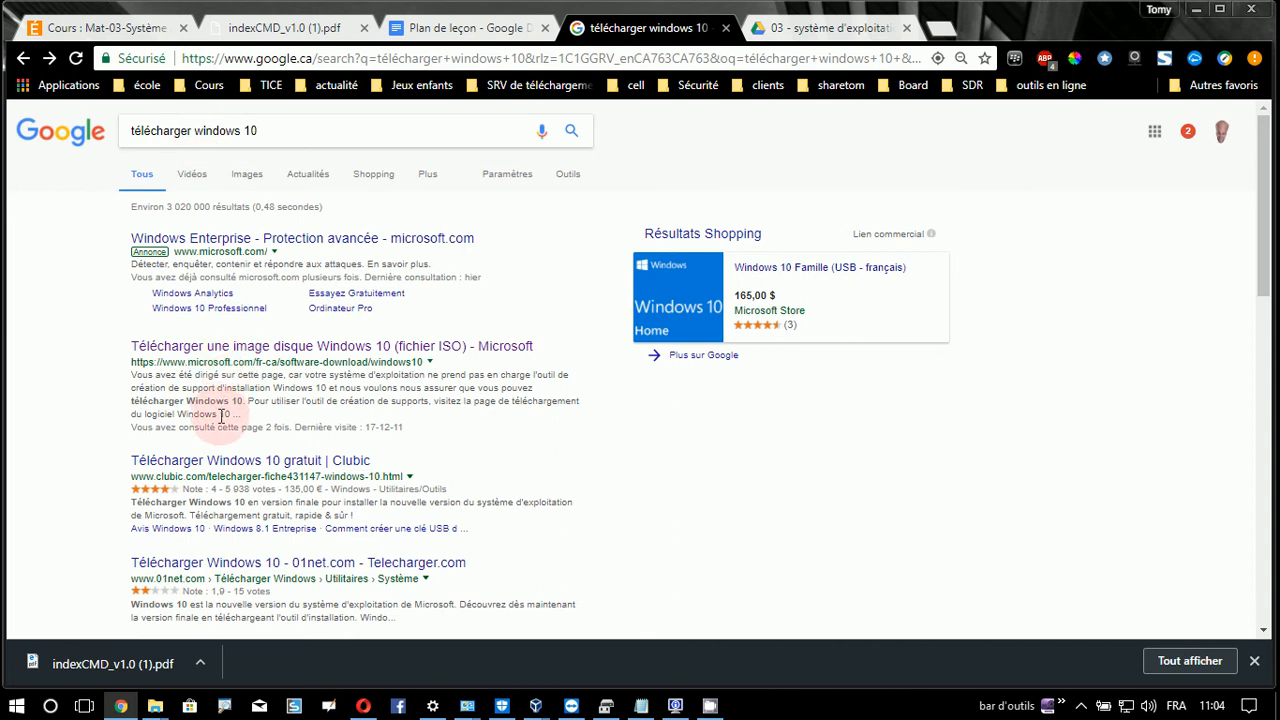
key("ctrl+1")
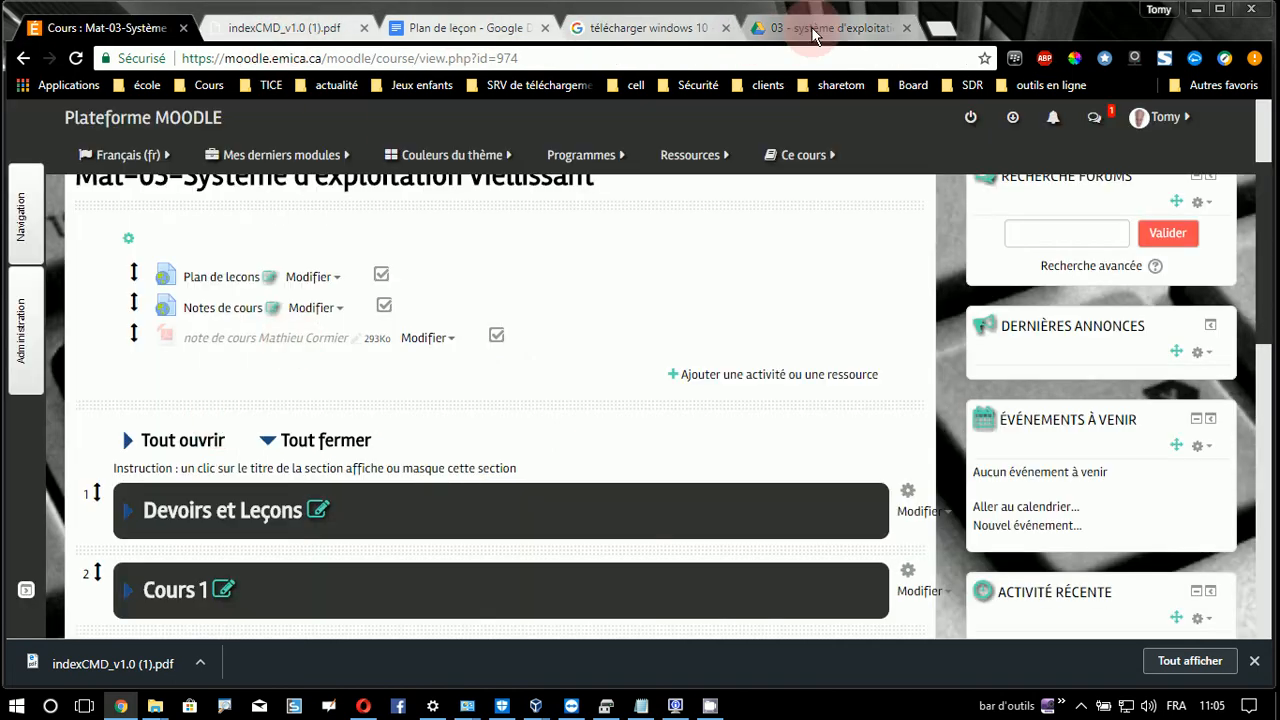
left_click(775, 28)
left_click(653, 28)
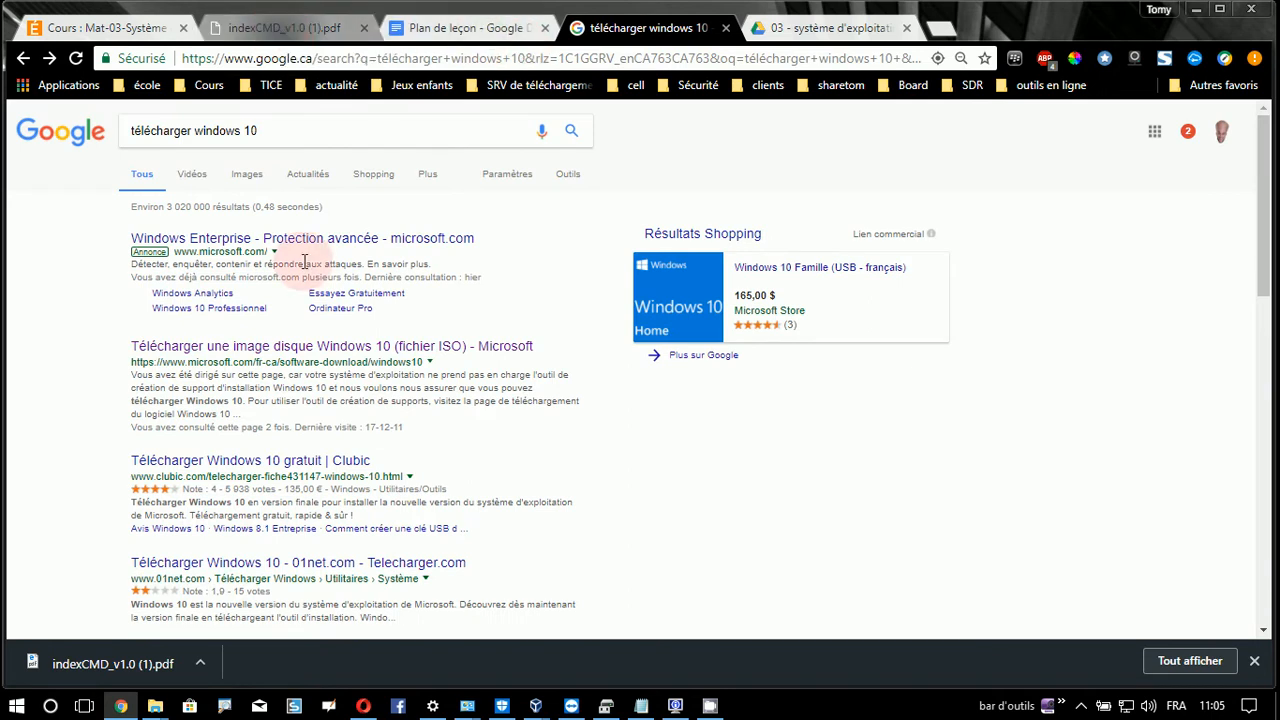
left_click_drag(190, 366, 335, 400)
- Open Microsoft's 'Télécharger Windows 10' page and download MediaCreationTool with 'Télécharger l'outil maintenant'
left_click(240, 350)
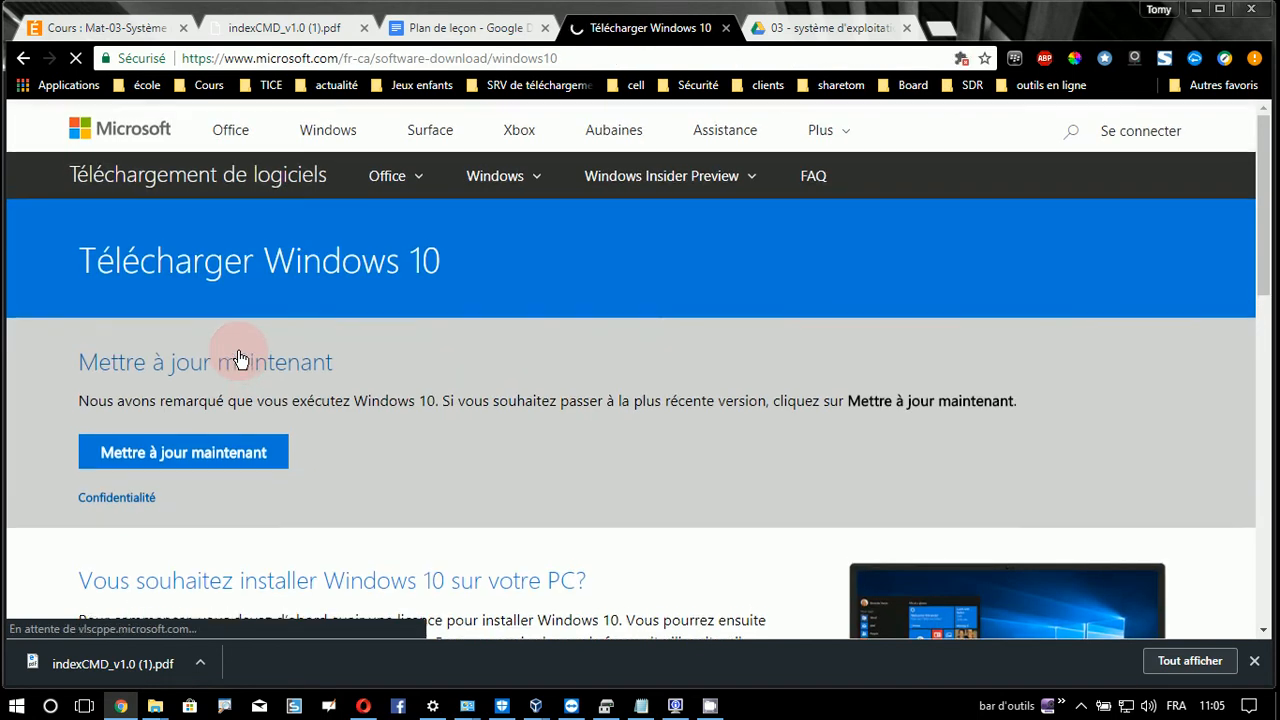
scroll(365, 360, "down", 2)
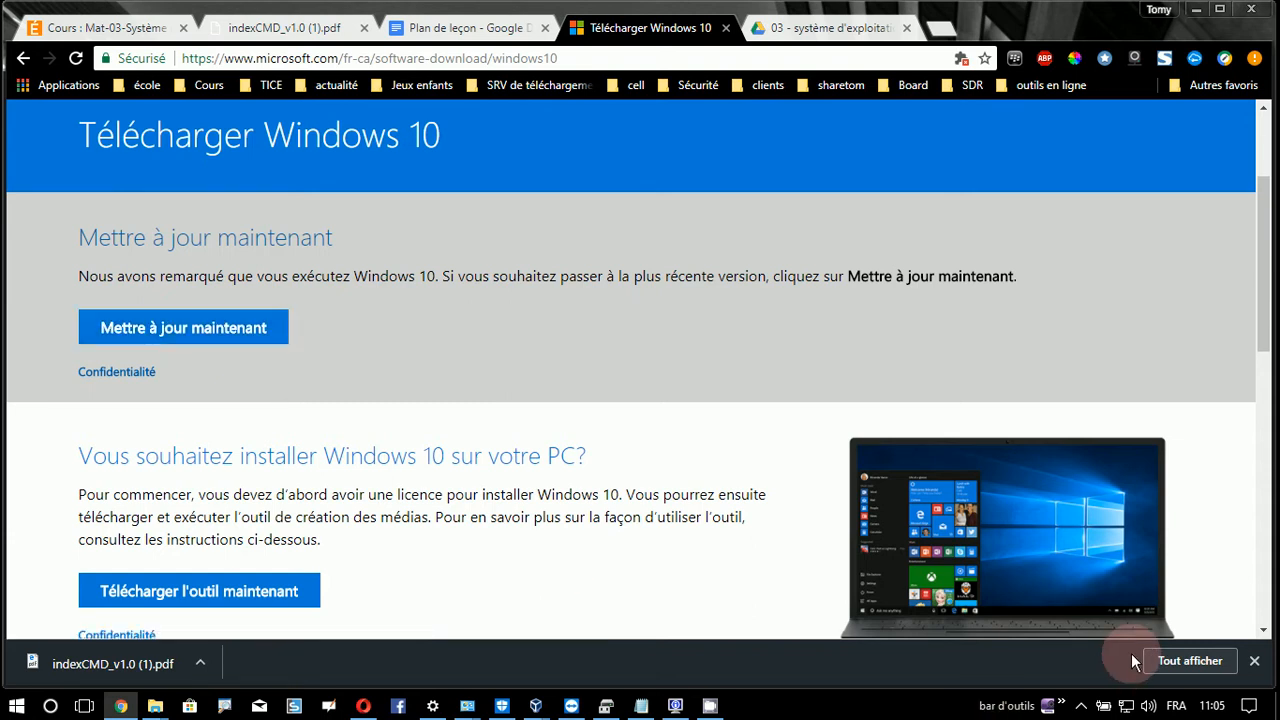
left_click(1213, 706)
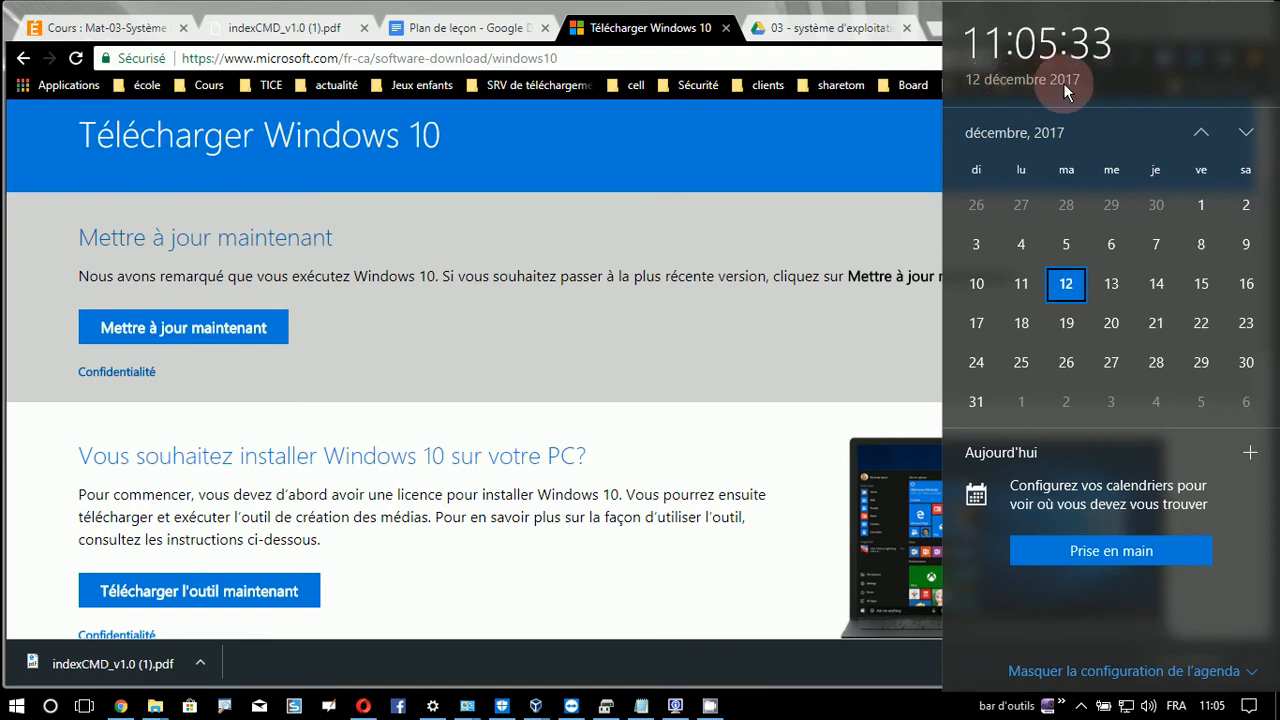
left_click(856, 203)
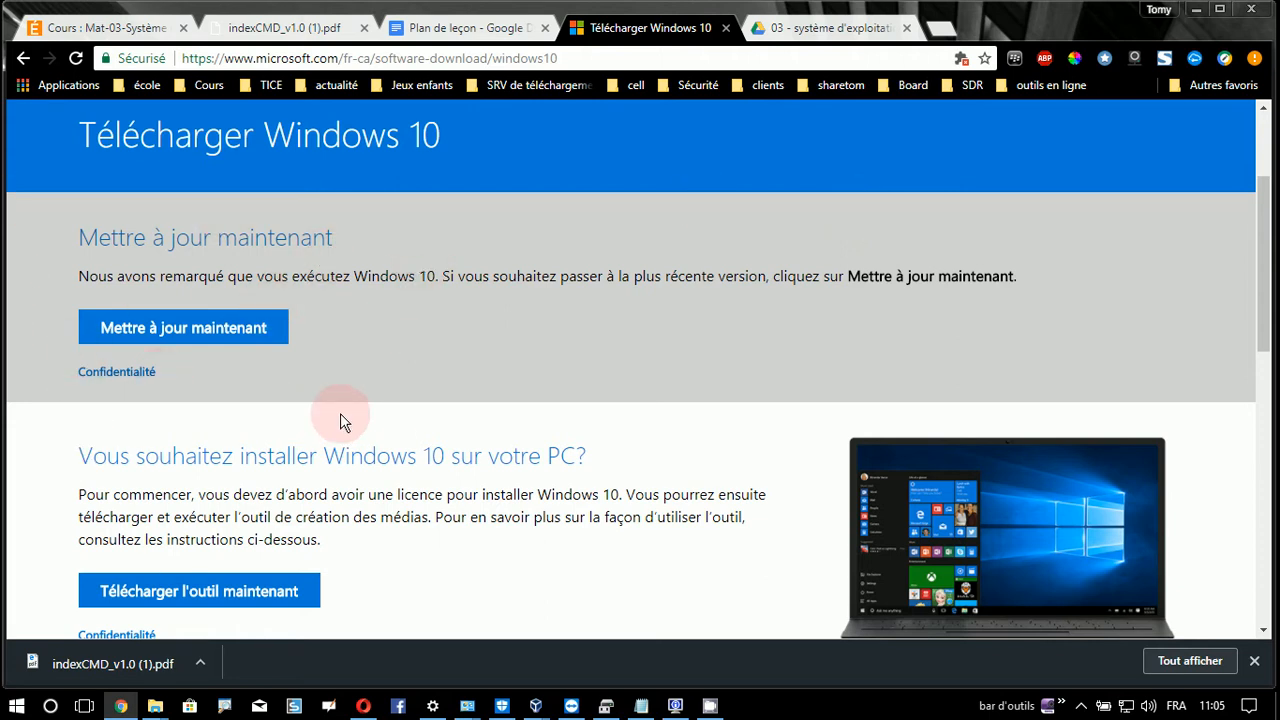
scroll(429, 423, "down", 2)
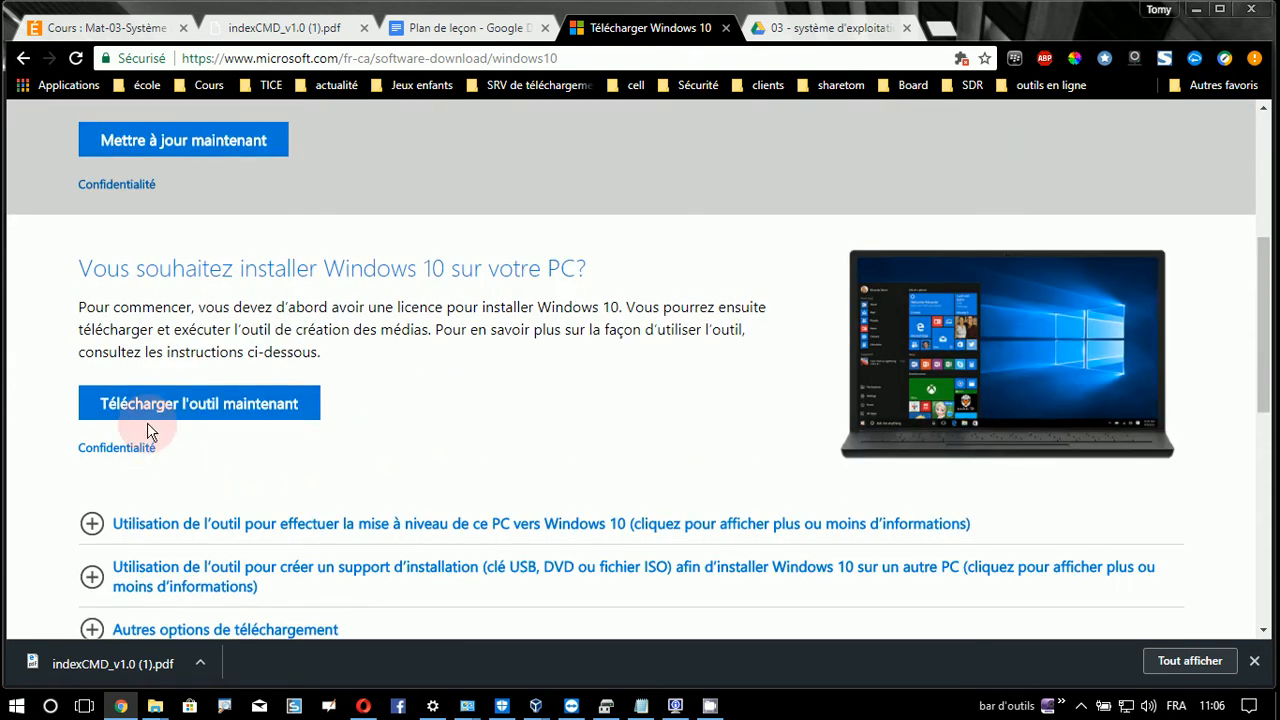
left_click(318, 412)
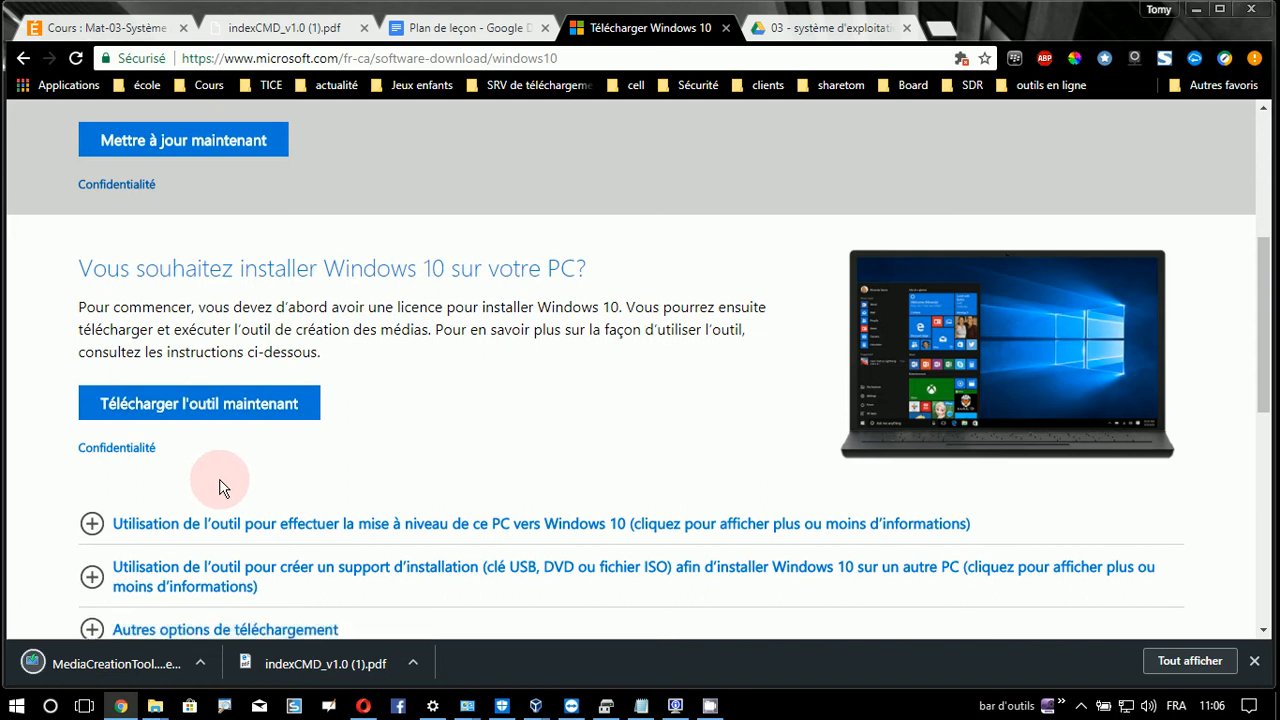
- Launch MediaCreationTool from the downloads bar and accept the licence terms
left_click(100, 663)
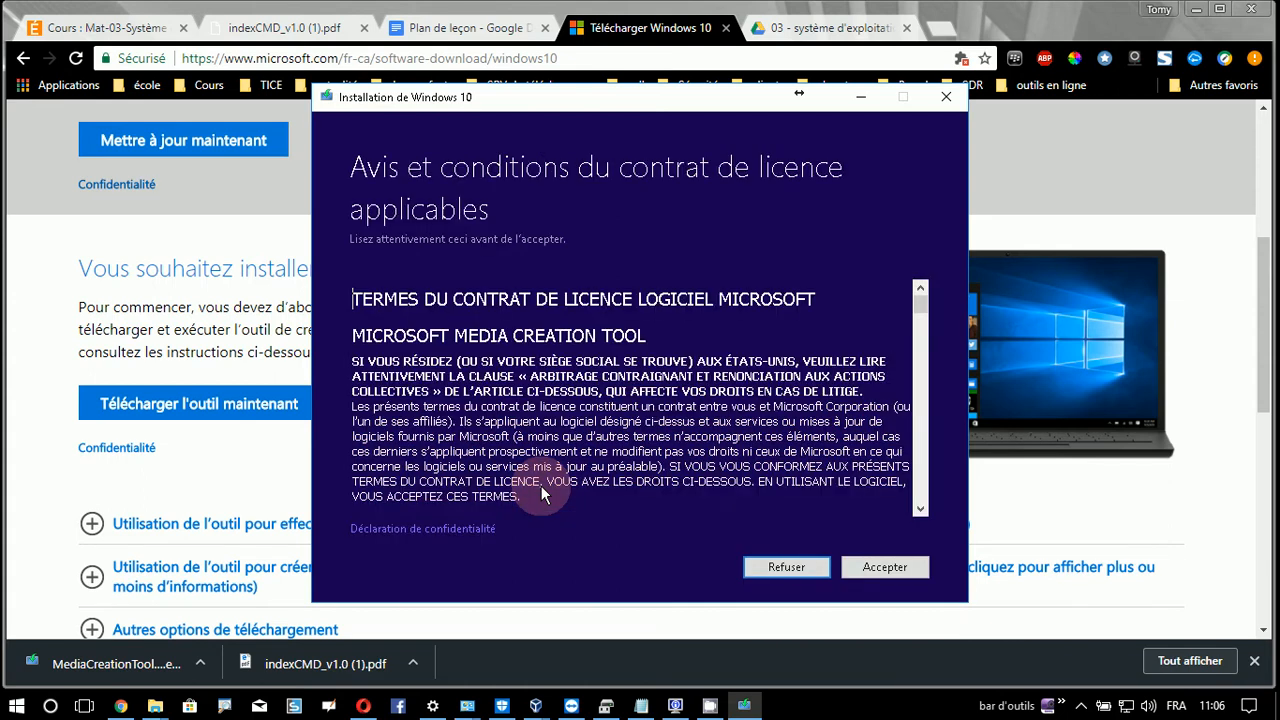
left_click_drag(921, 313, 917, 497)
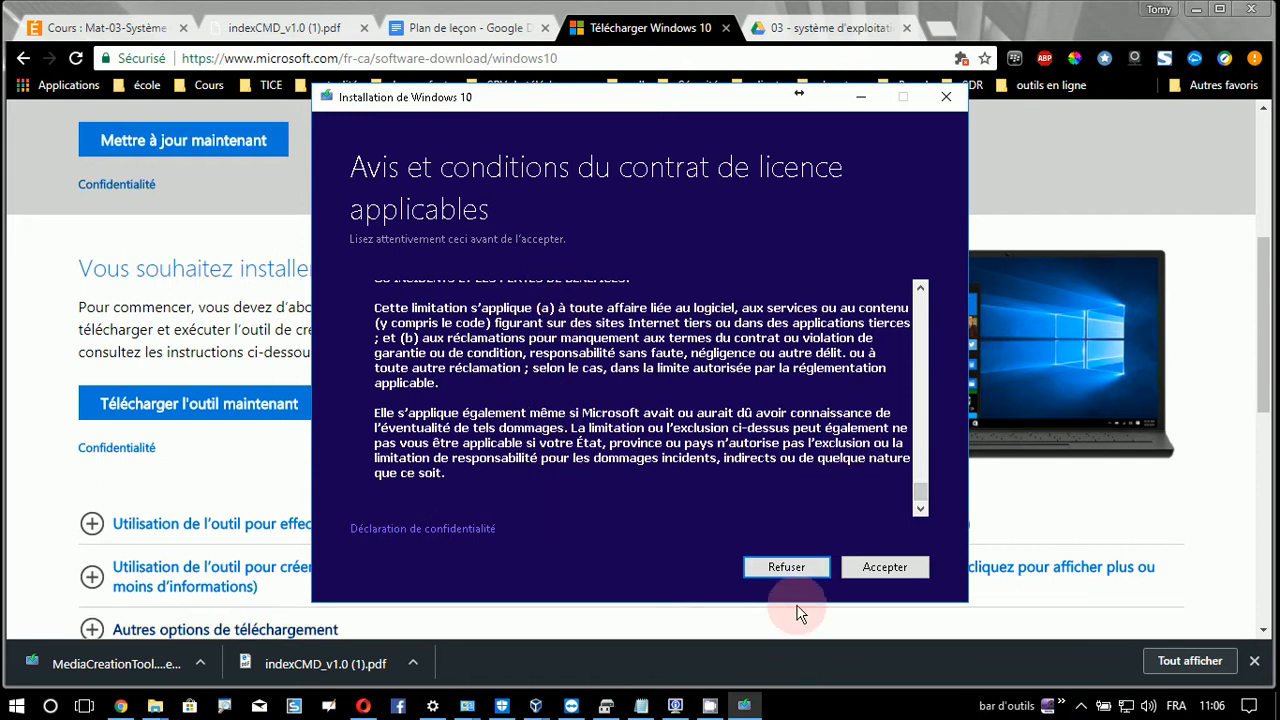
left_click(885, 567)
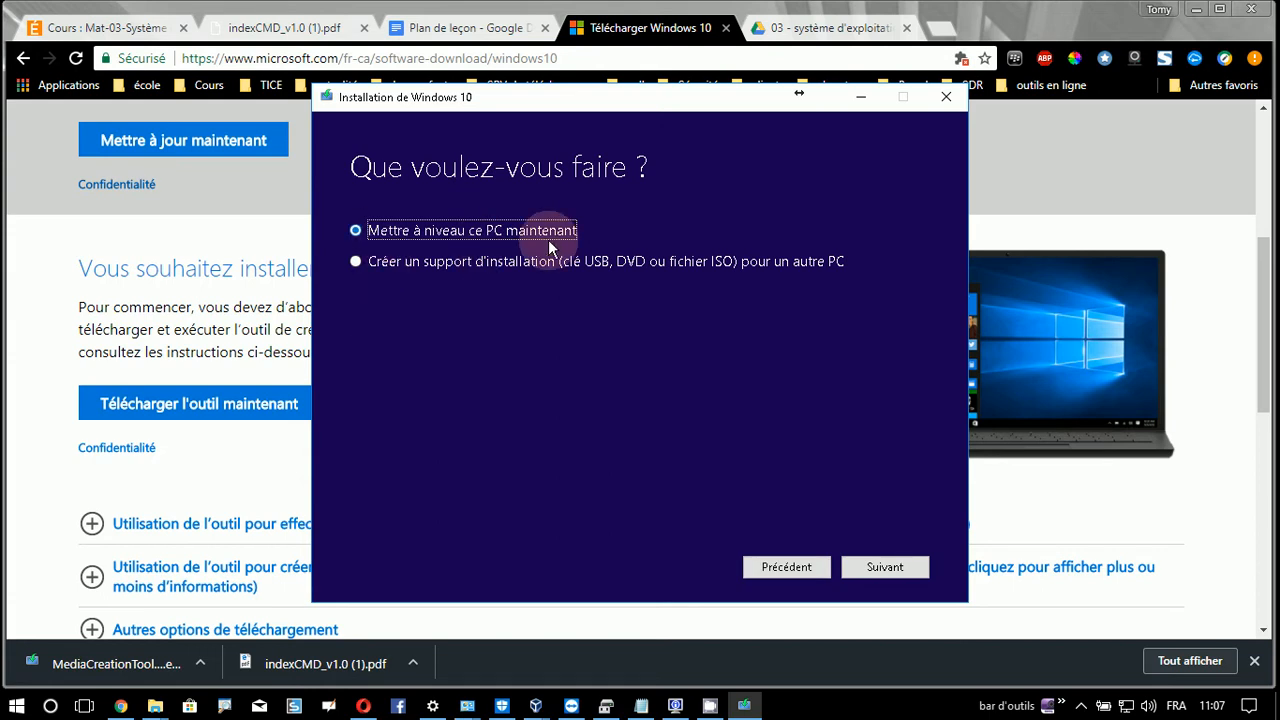
- Choose 'Créer un support d'installation' for another PC and continue
left_click(437, 266)
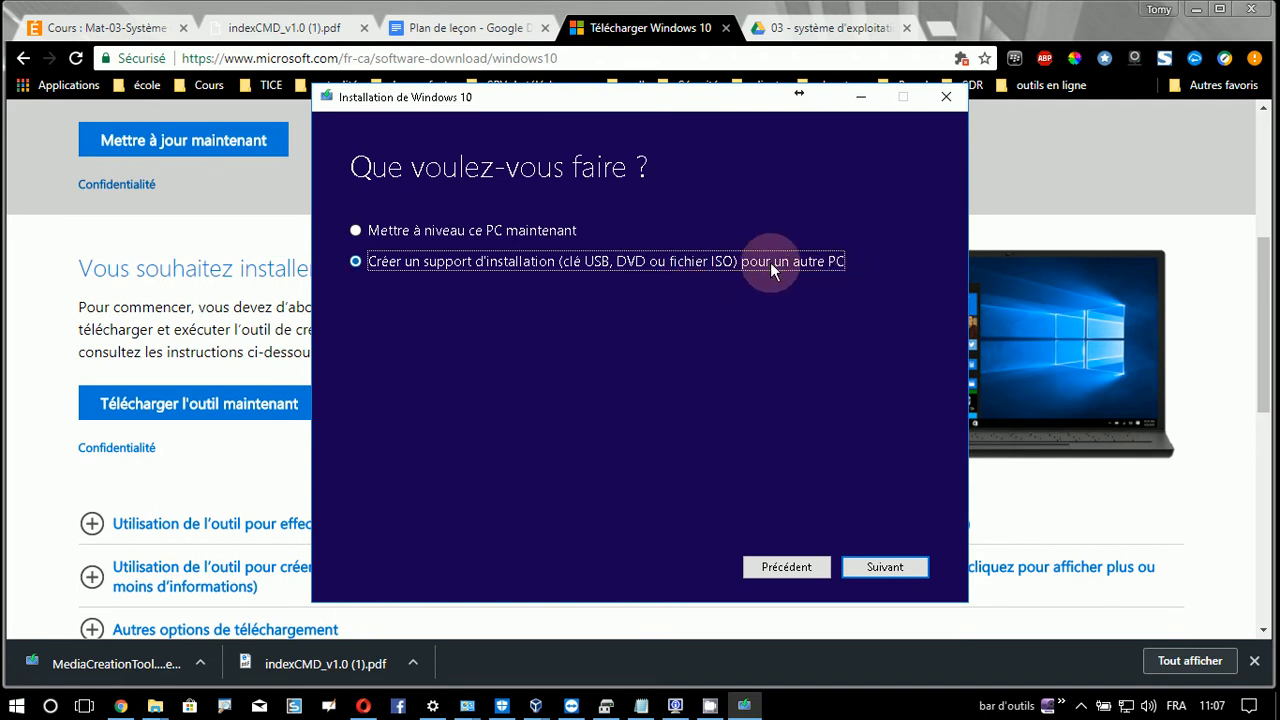
left_click(885, 567)
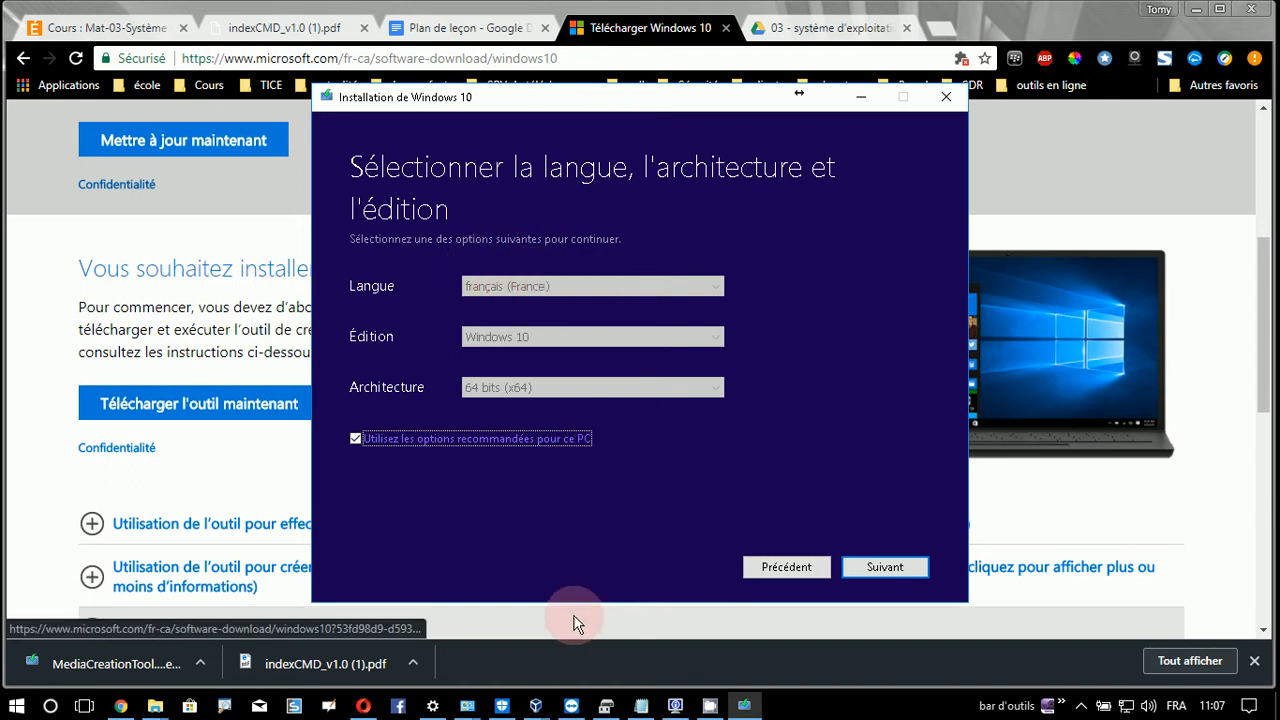
- Turn off recommended options, pick français (Canada), keep 64 bits (x64), and continue
left_click(371, 441)
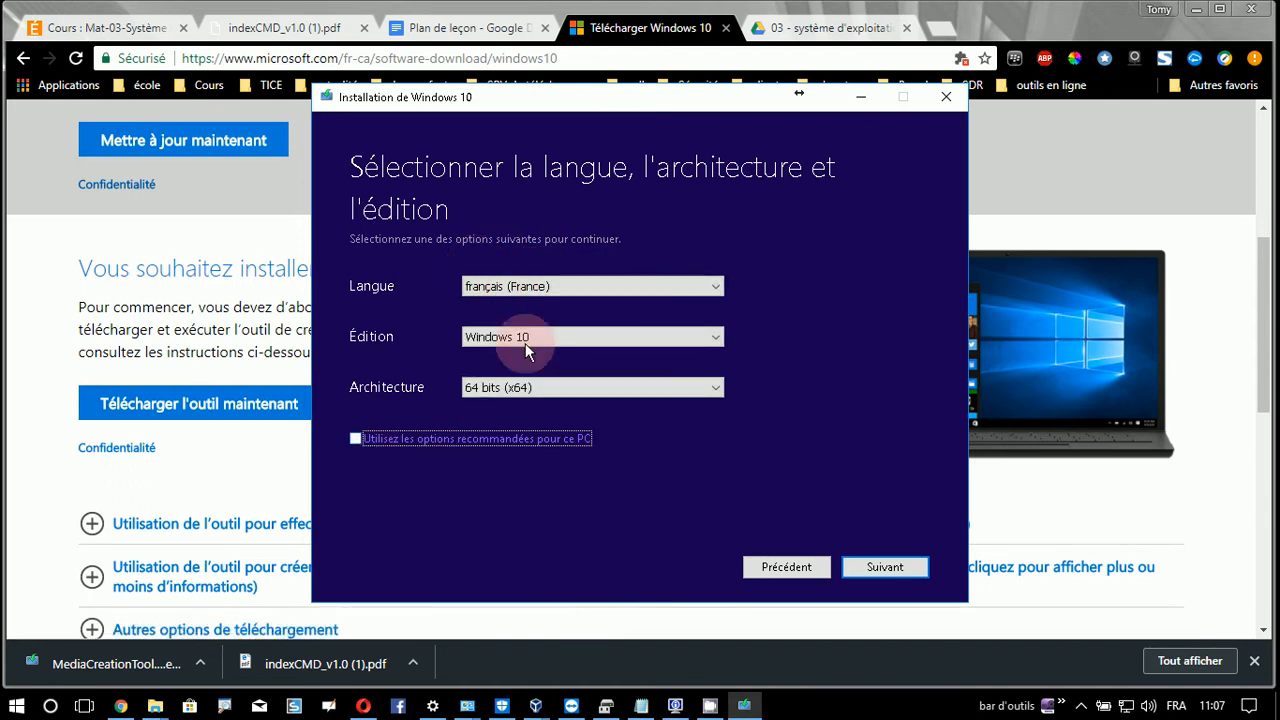
left_click(573, 287)
left_click(565, 303)
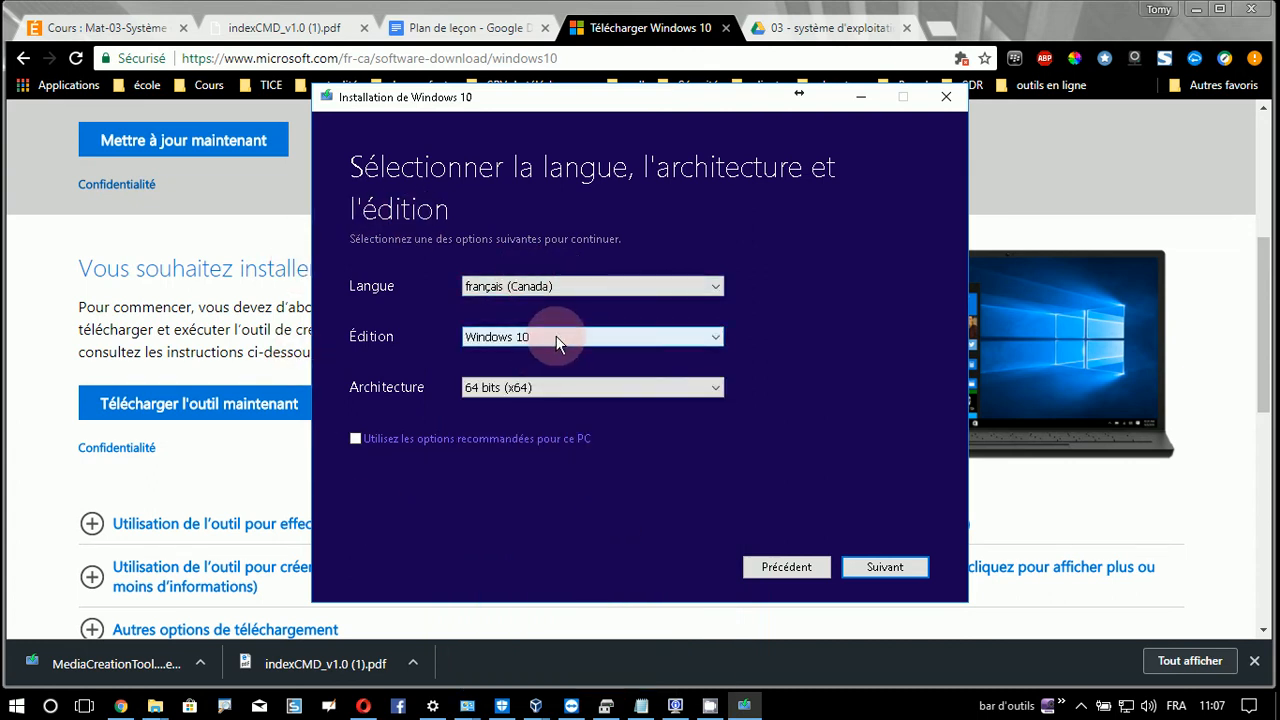
left_click(562, 389)
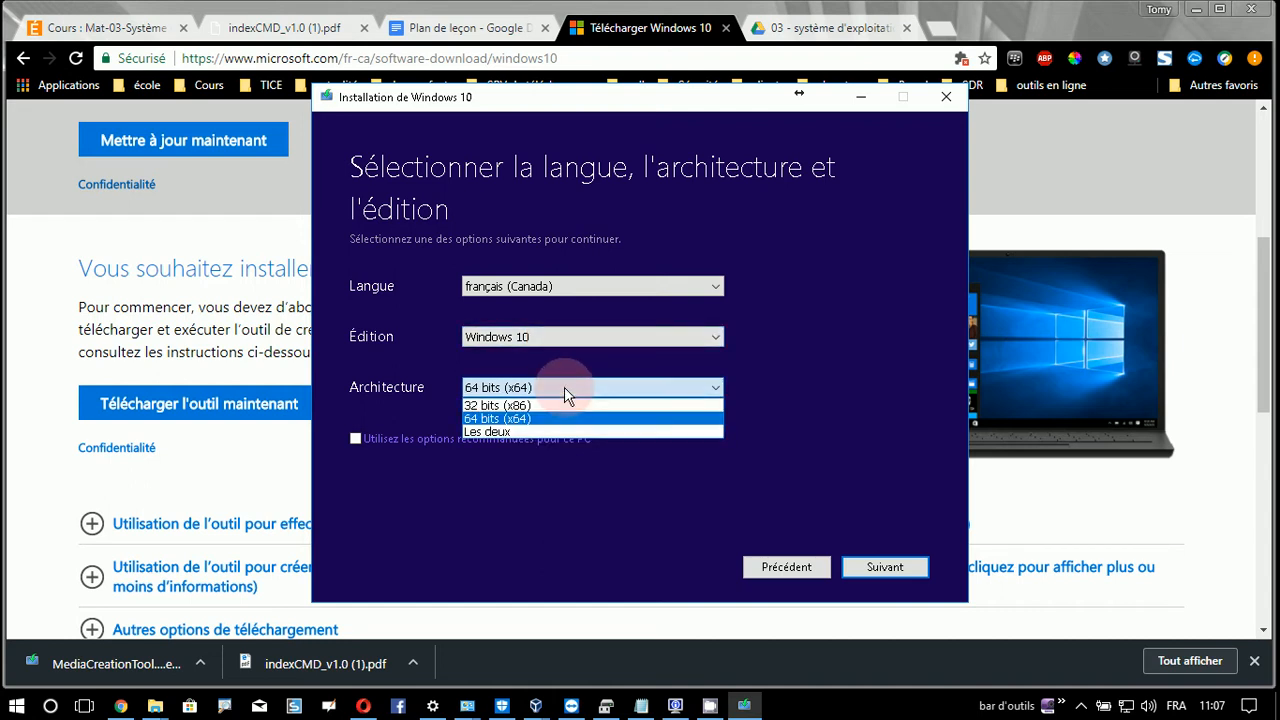
left_click(497, 418)
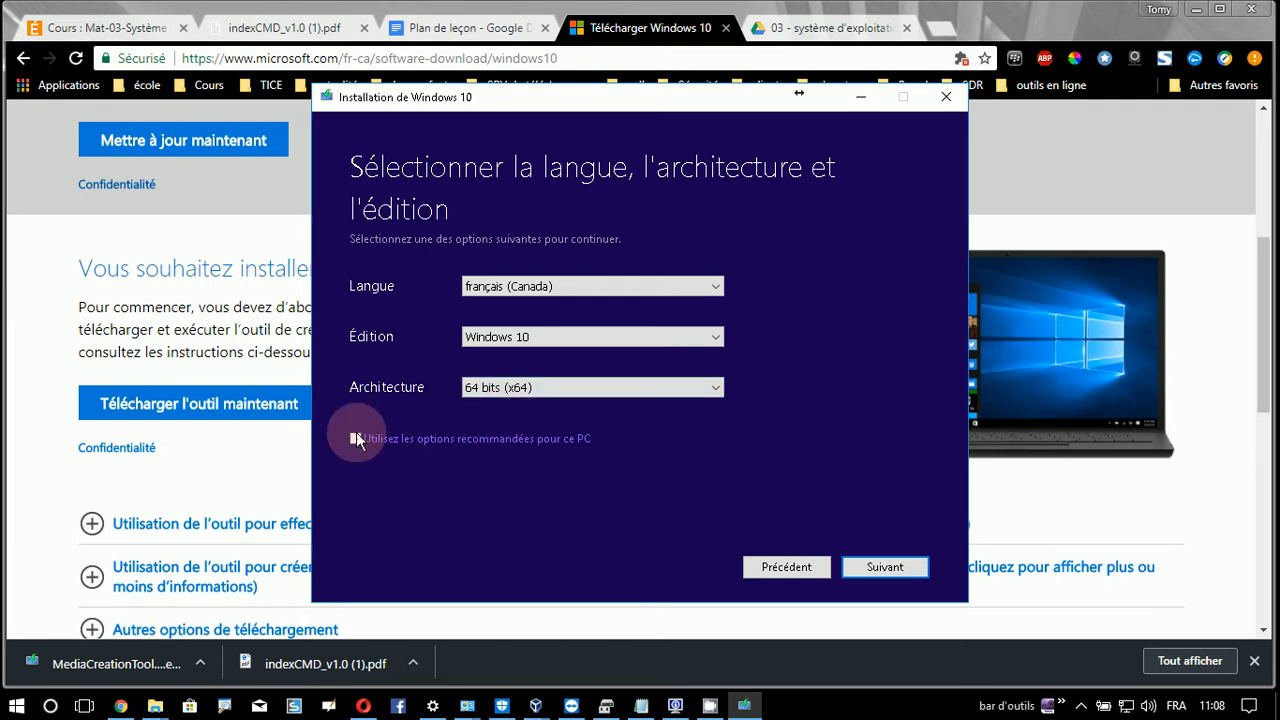
left_click(890, 567)
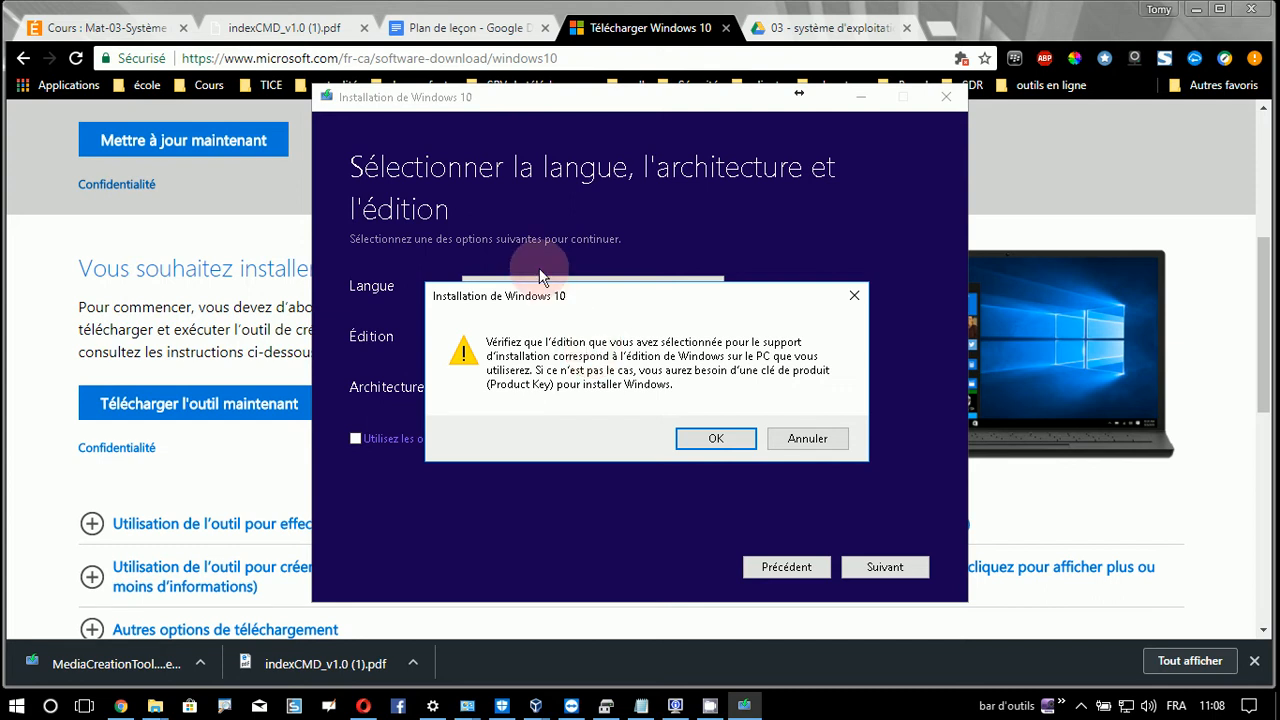
- Acknowledge the edition warning, choose Fichier ISO as the media, and continue to saving
left_click(717, 439)
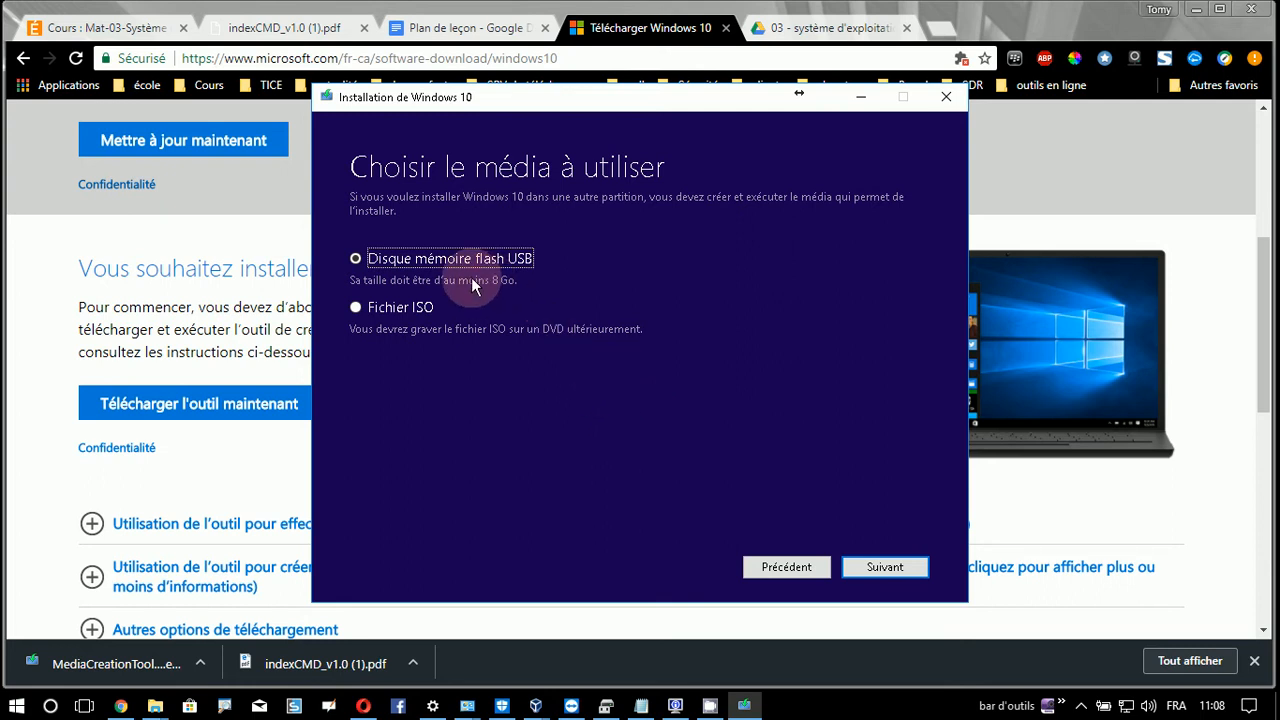
left_click(424, 272)
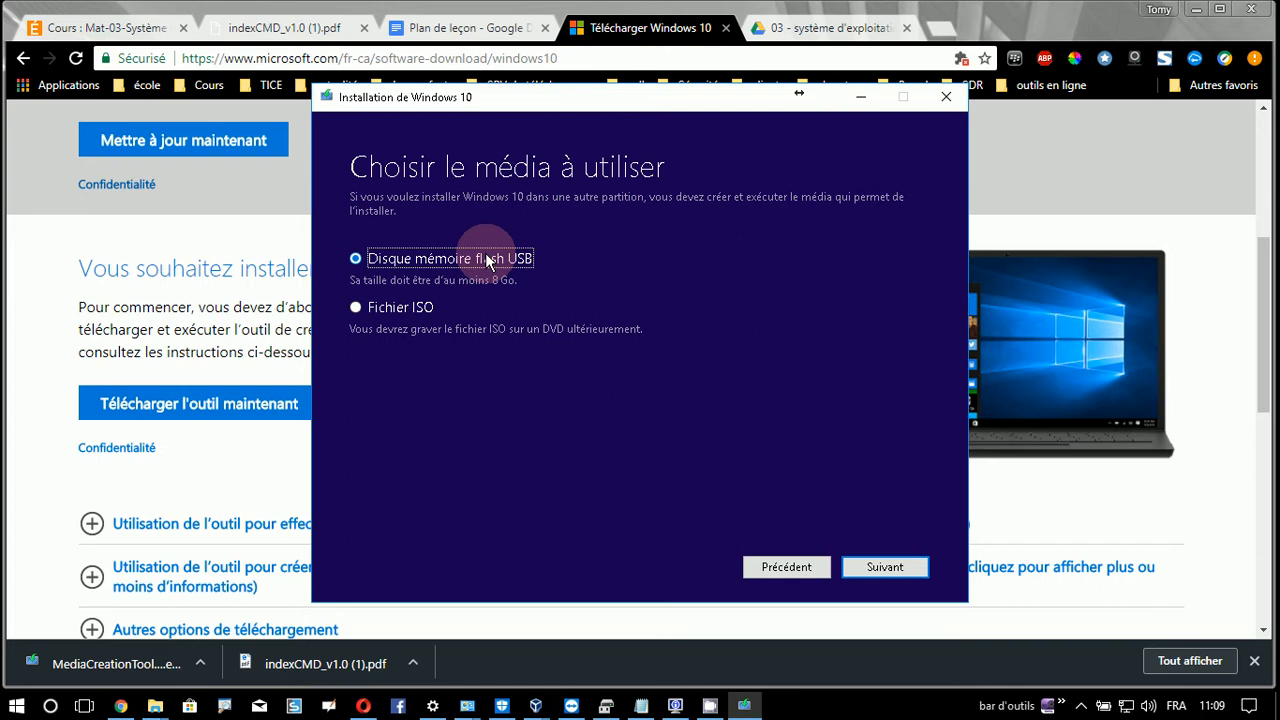
left_click(406, 311)
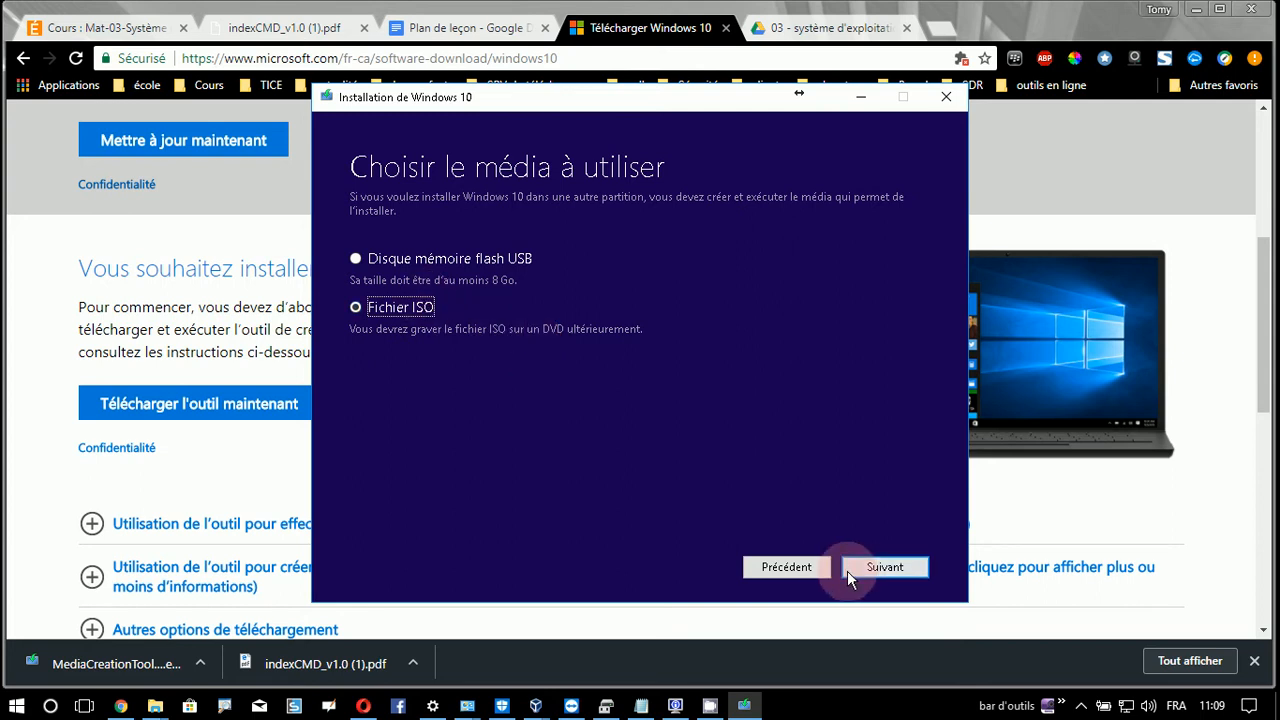
left_click(878, 566)
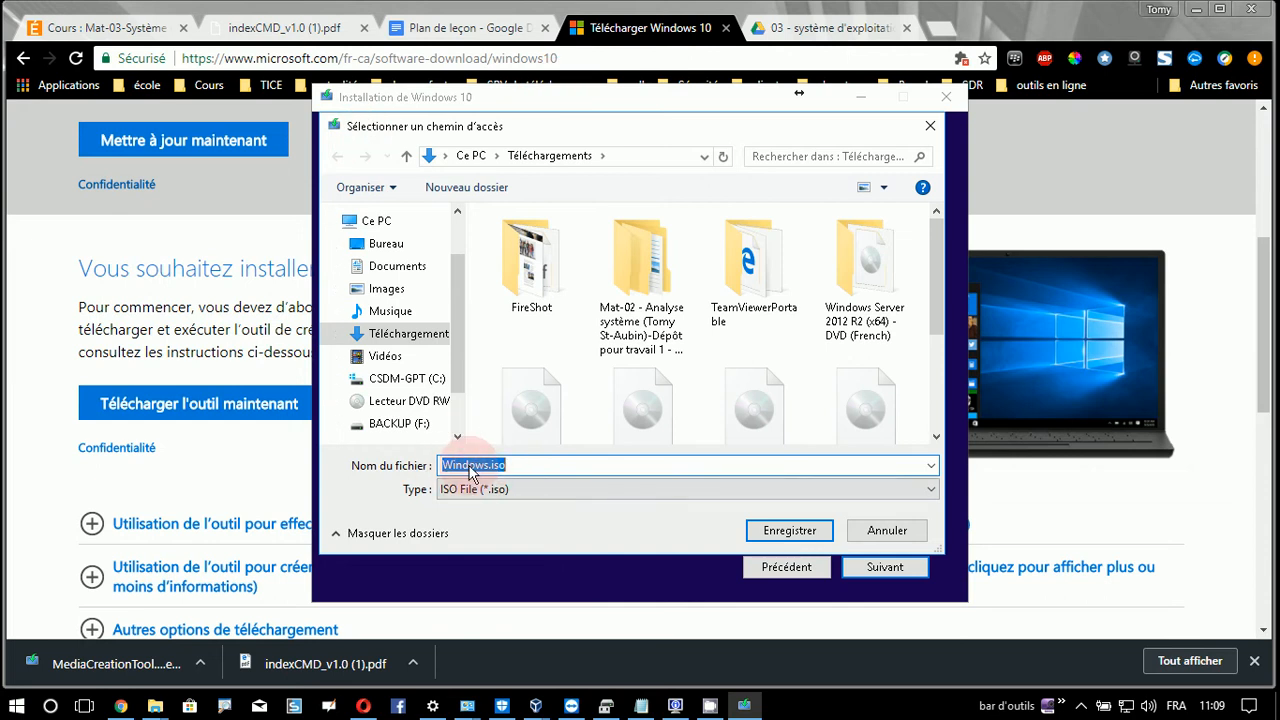
- Cancel saving Windows.iso in the save dialog
left_click(535, 467)
double_click(498, 466)
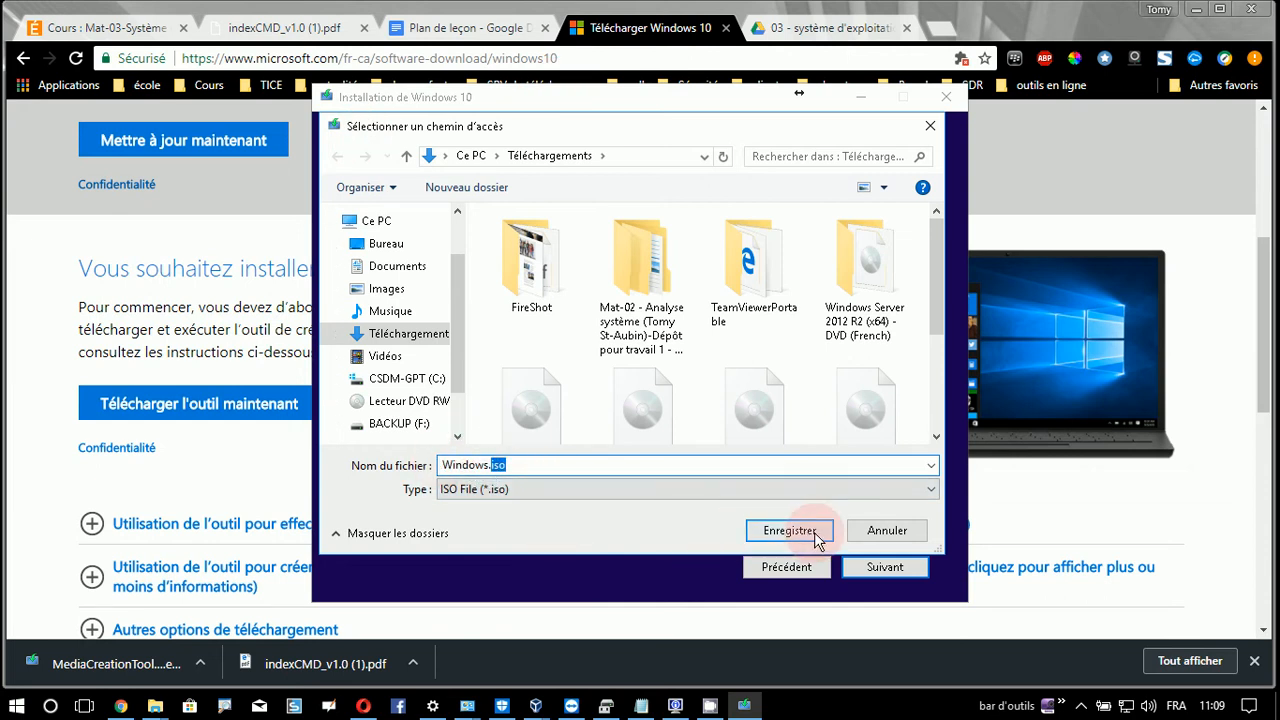
left_click(889, 540)
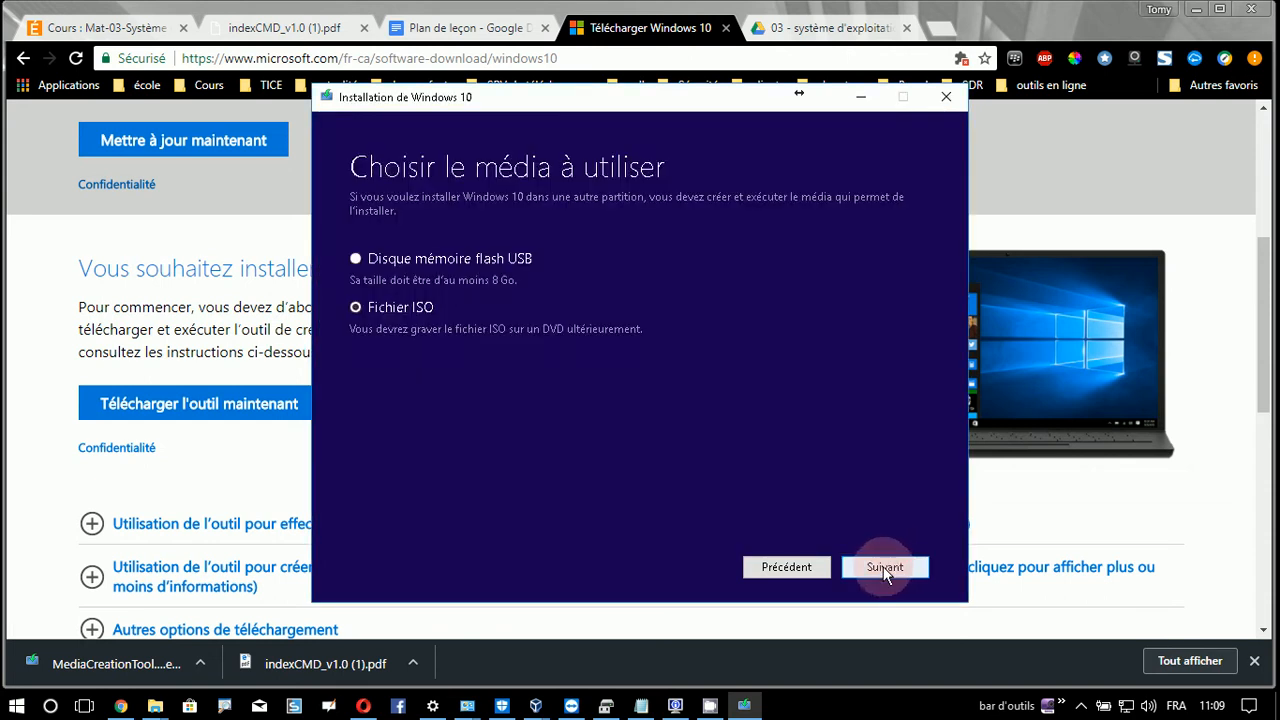
- Quit the Windows 10 setup, confirming Oui, and open File Explorer with Win+E
left_click(945, 96)
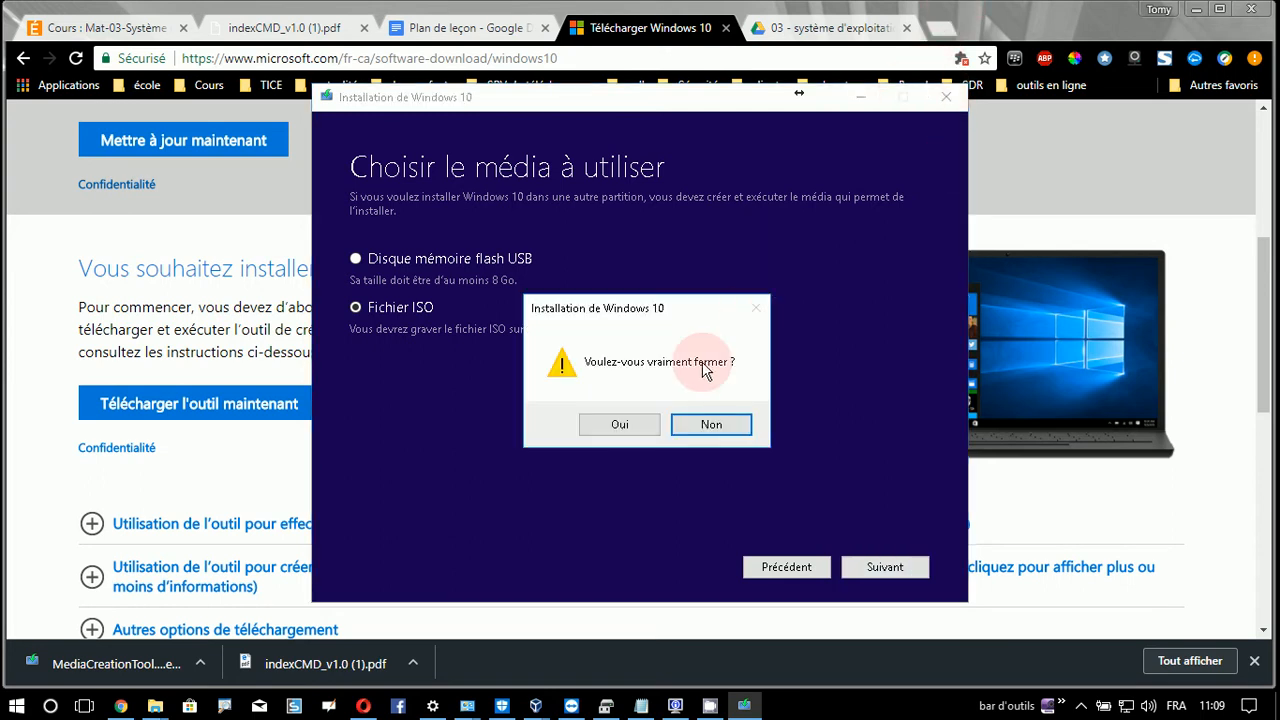
left_click(614, 426)
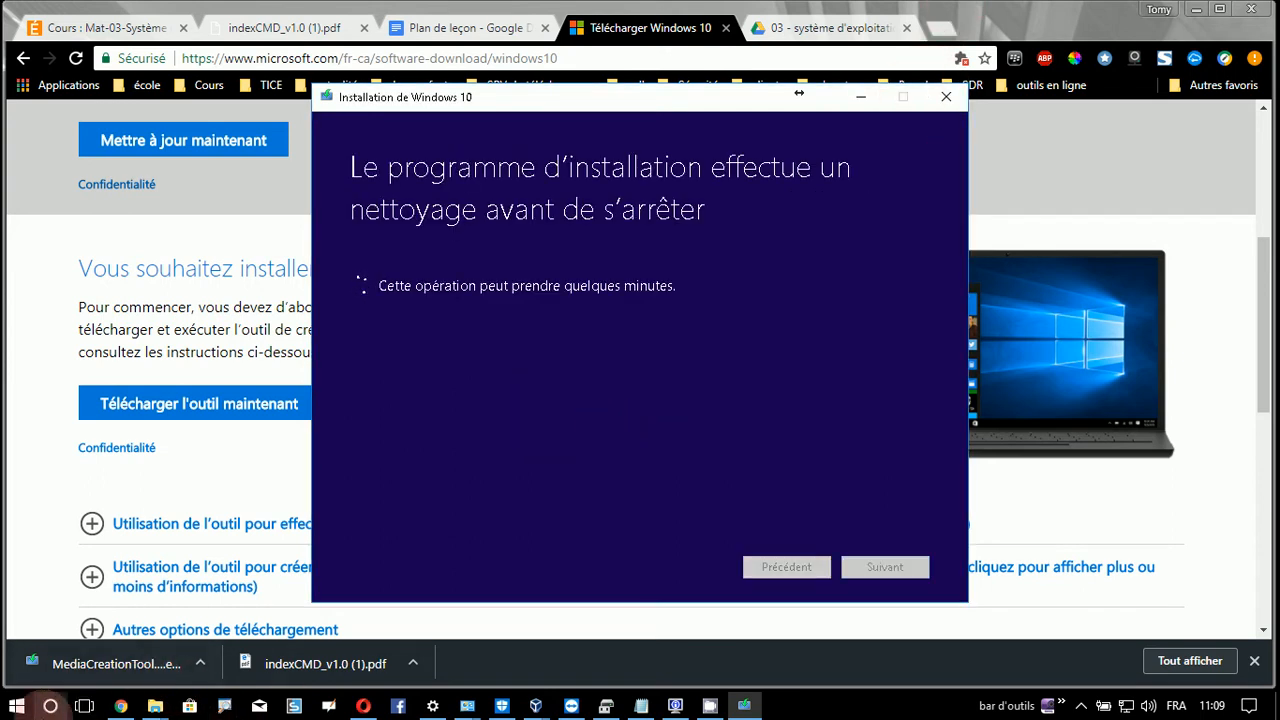
key("super+e")
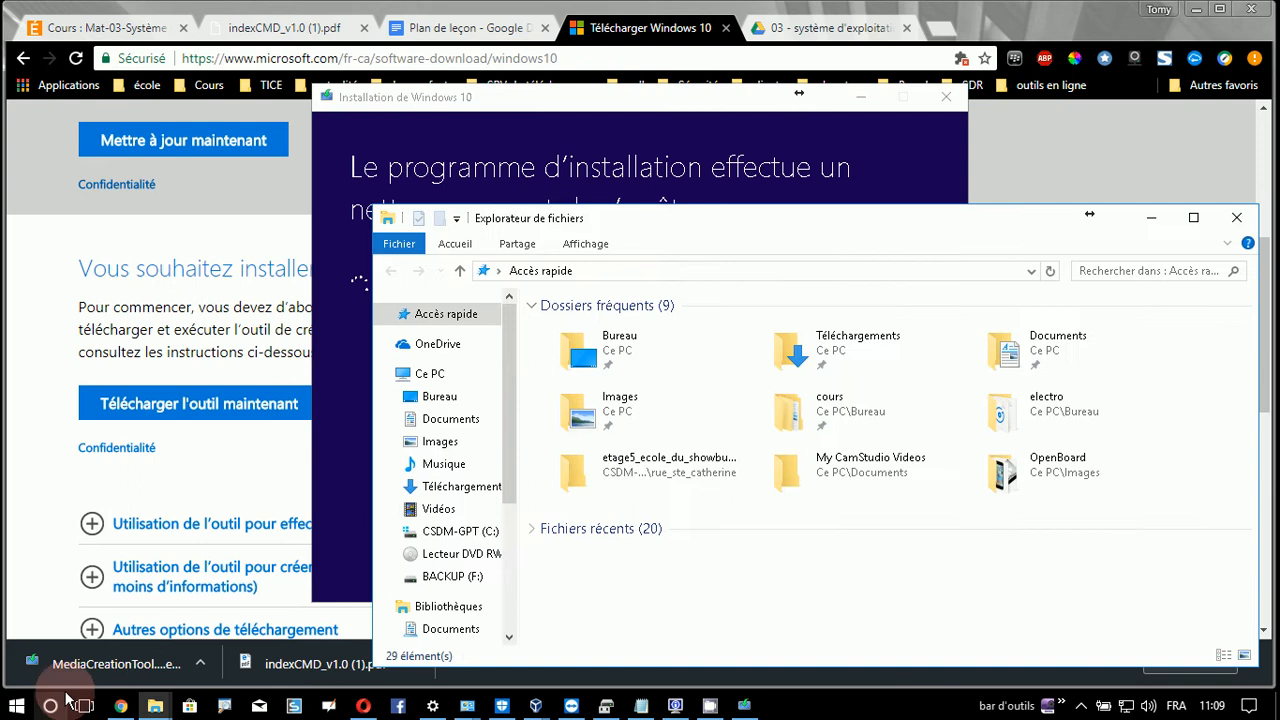
- Open Téléchargements, select Windows10.iso, minimize Chrome, and move Explorer to the top-left
left_click(476, 492)
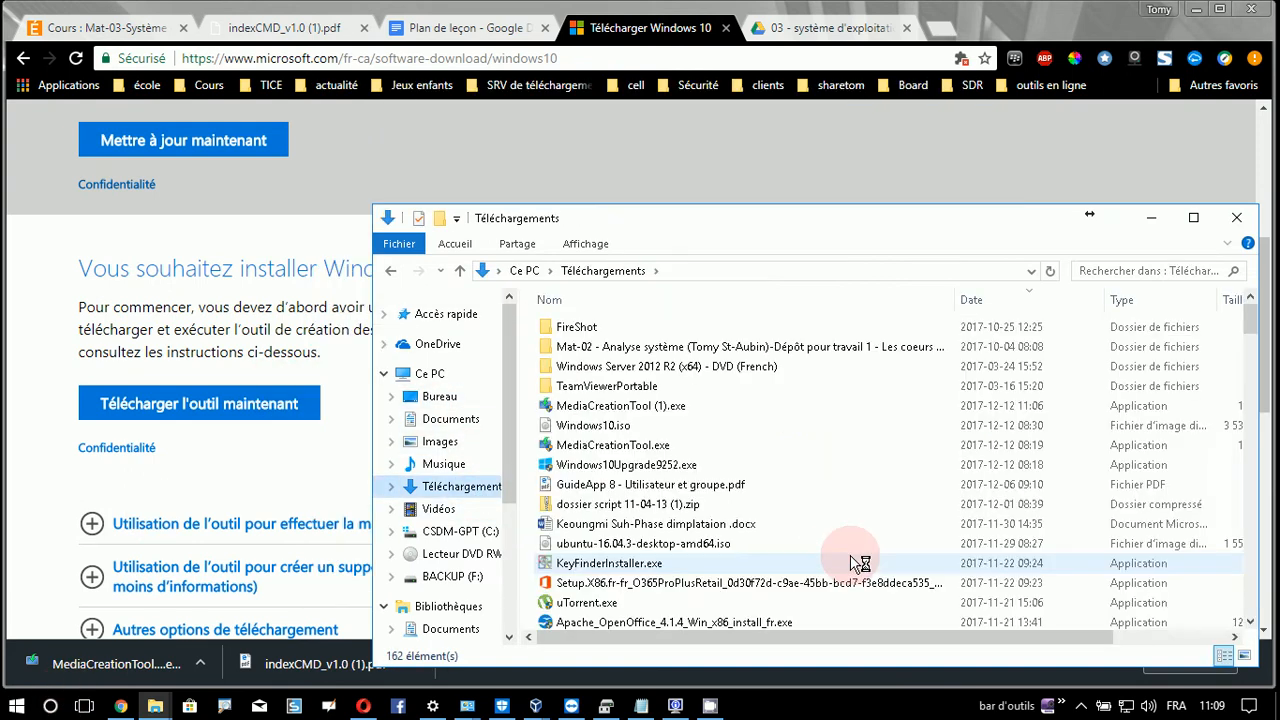
left_click(636, 422)
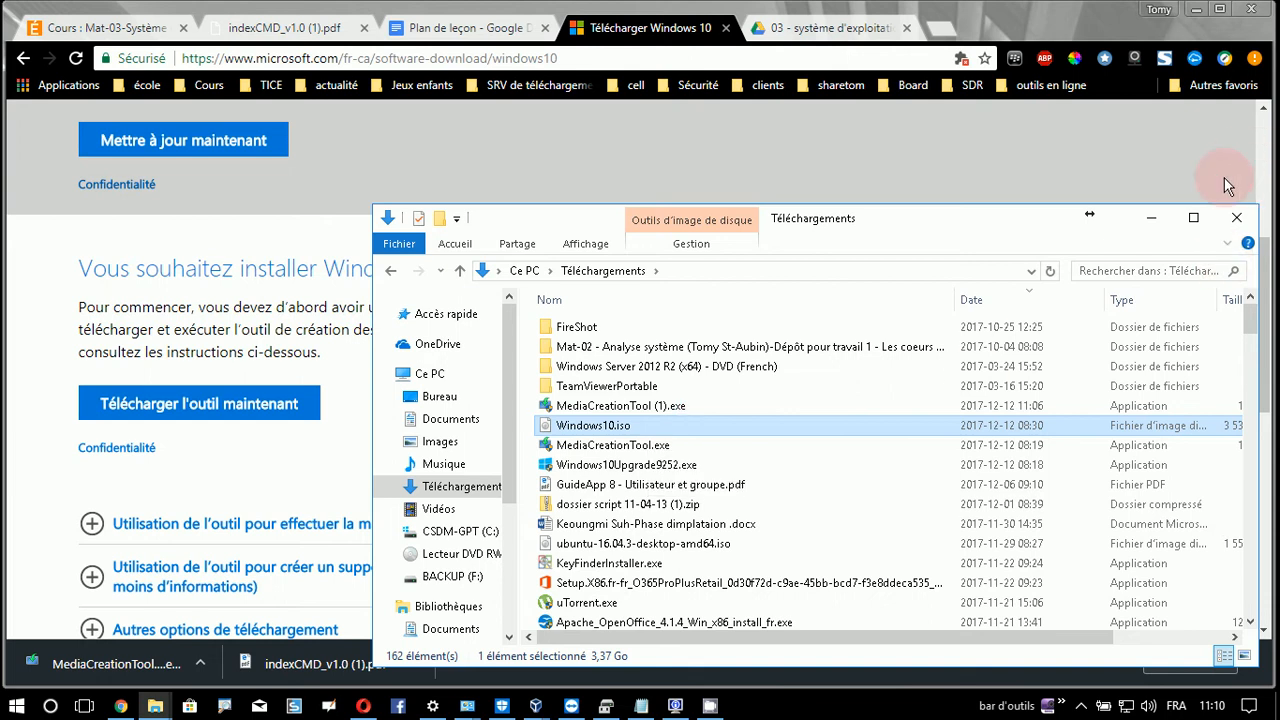
left_click(1196, 9)
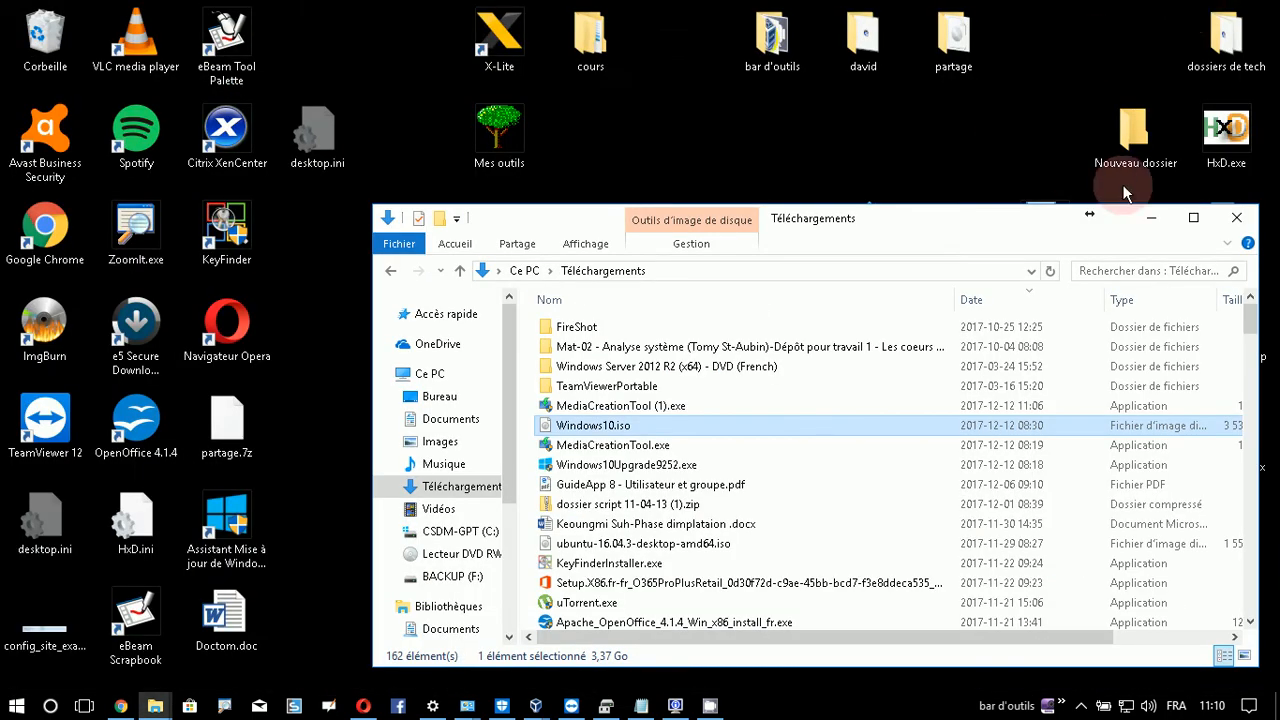
left_click_drag(951, 223, 799, 66)
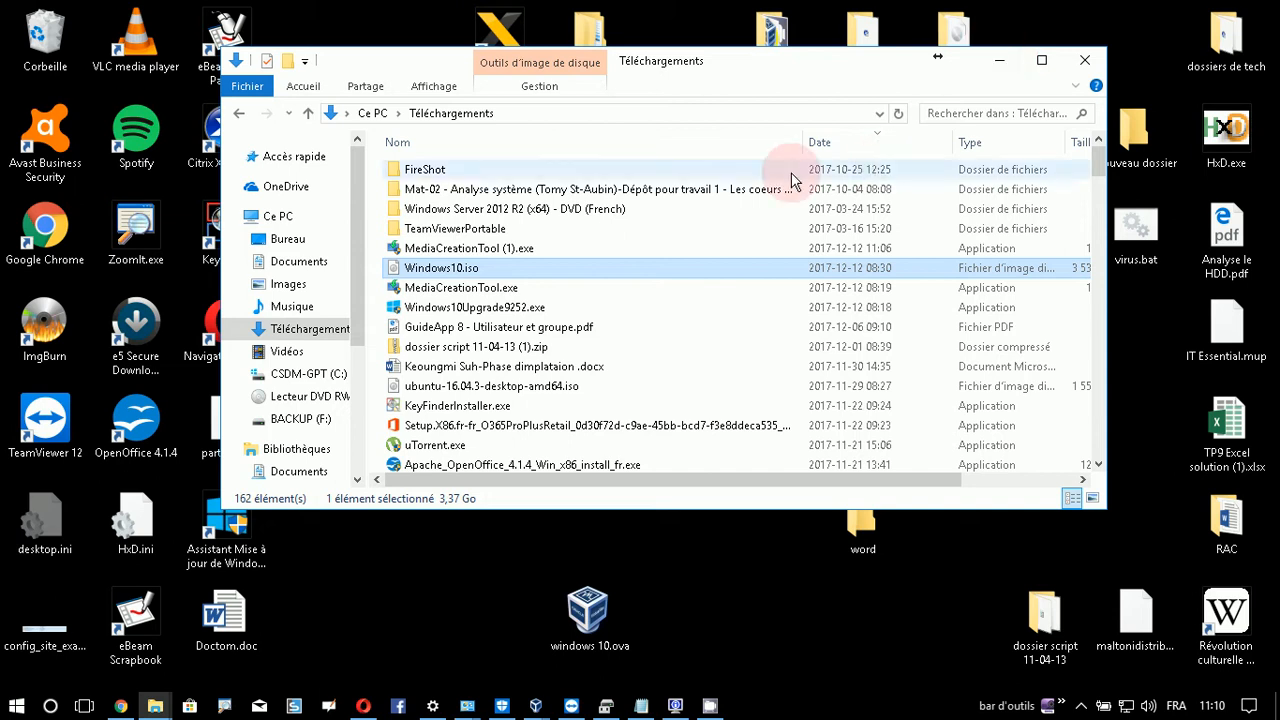
- Launch Oracle VM VirtualBox by searching 'virtual' from Start and bring its Manager forward
left_click(14, 706)
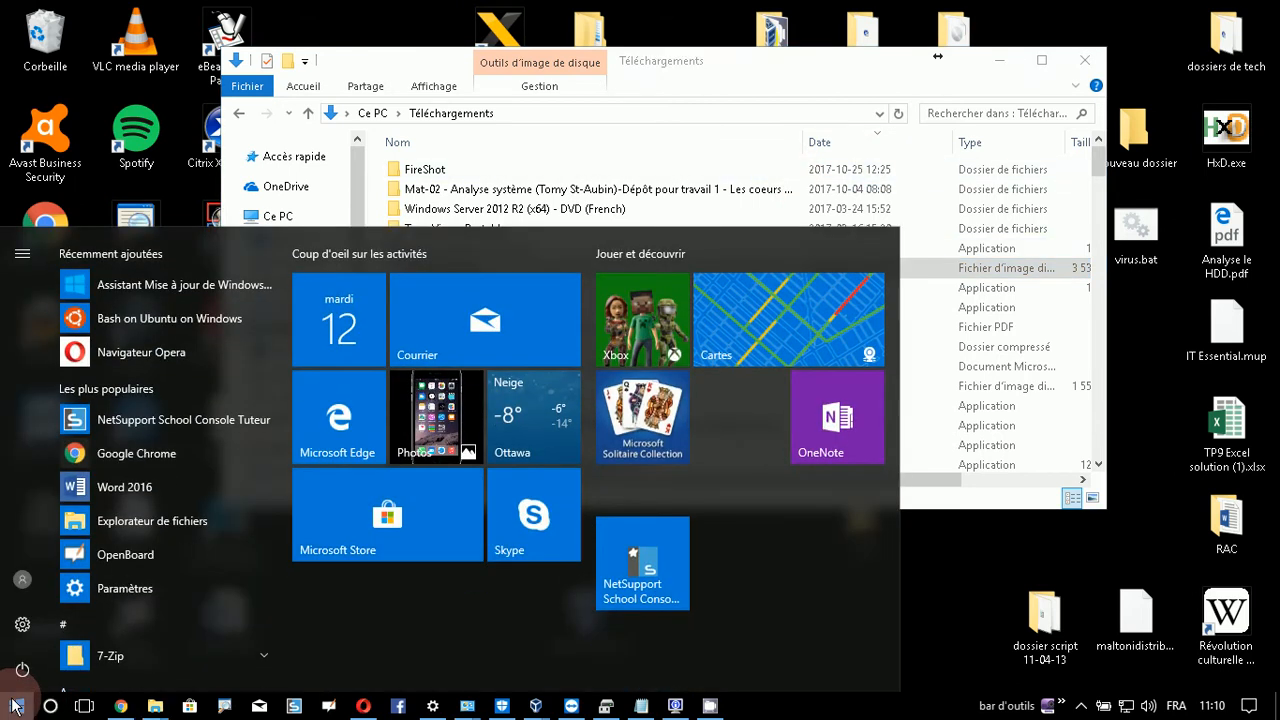
type("virtual")
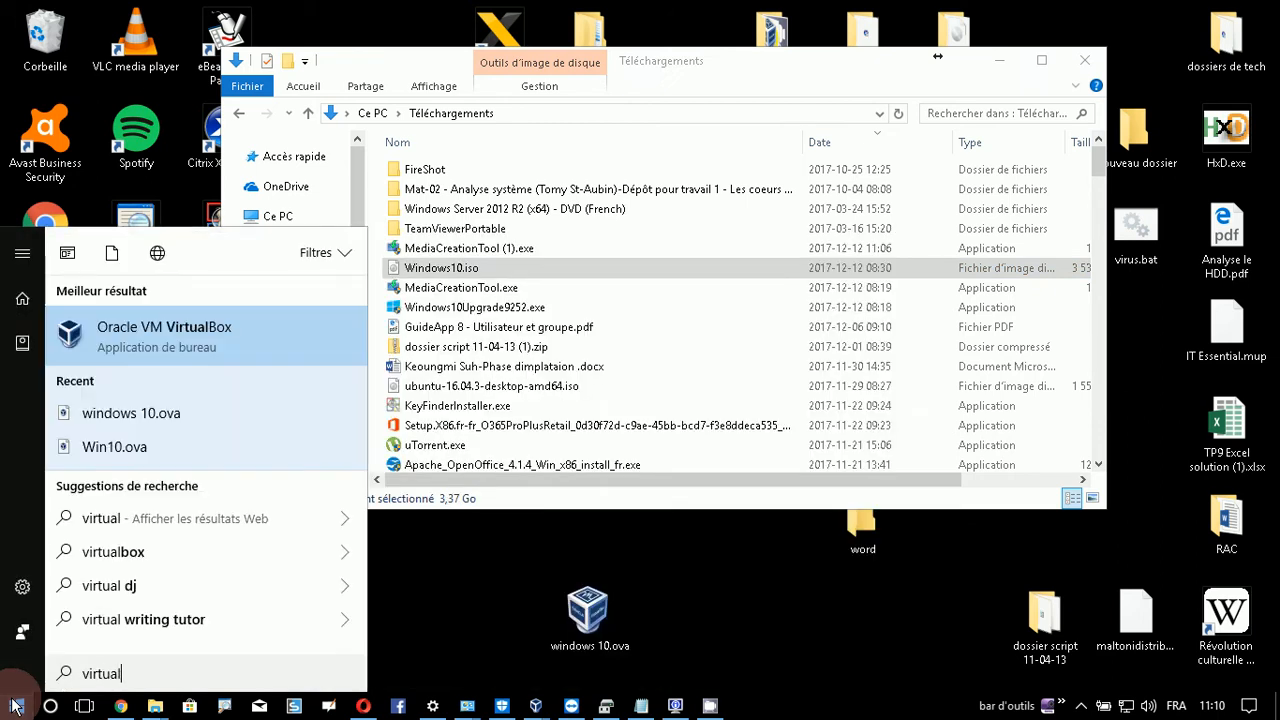
key("Return")
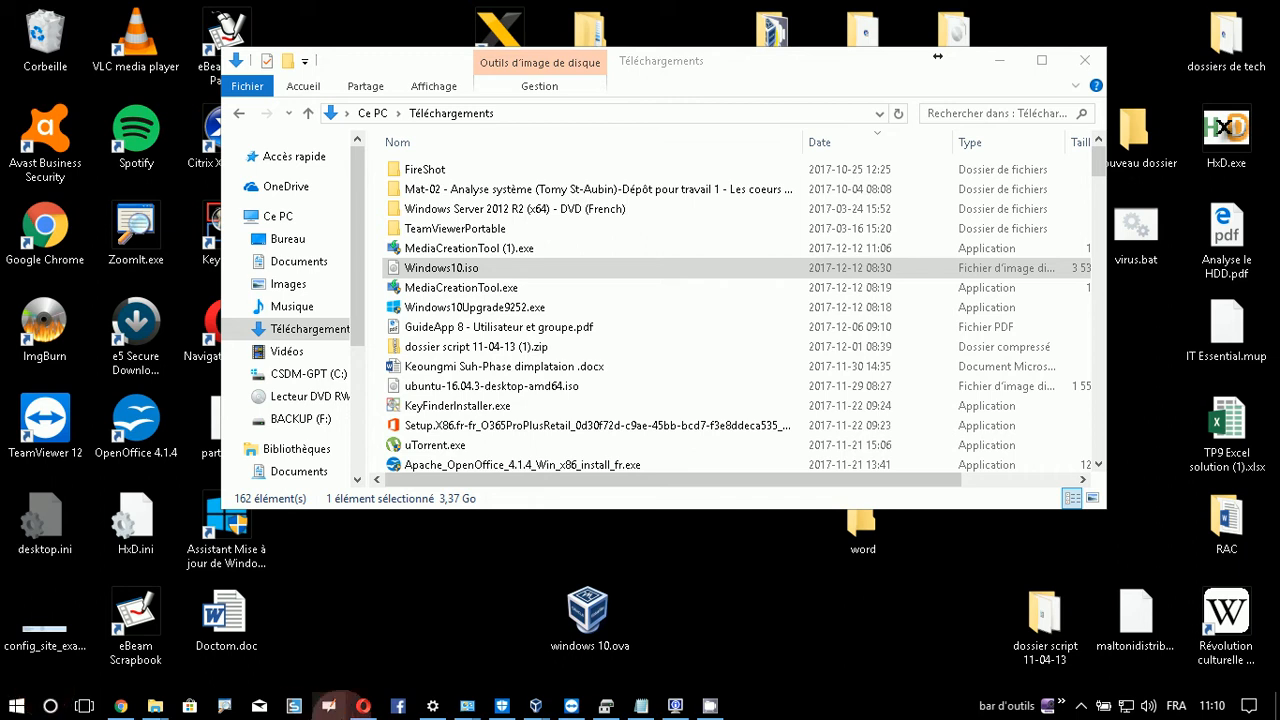
mouse_move(698, 710)
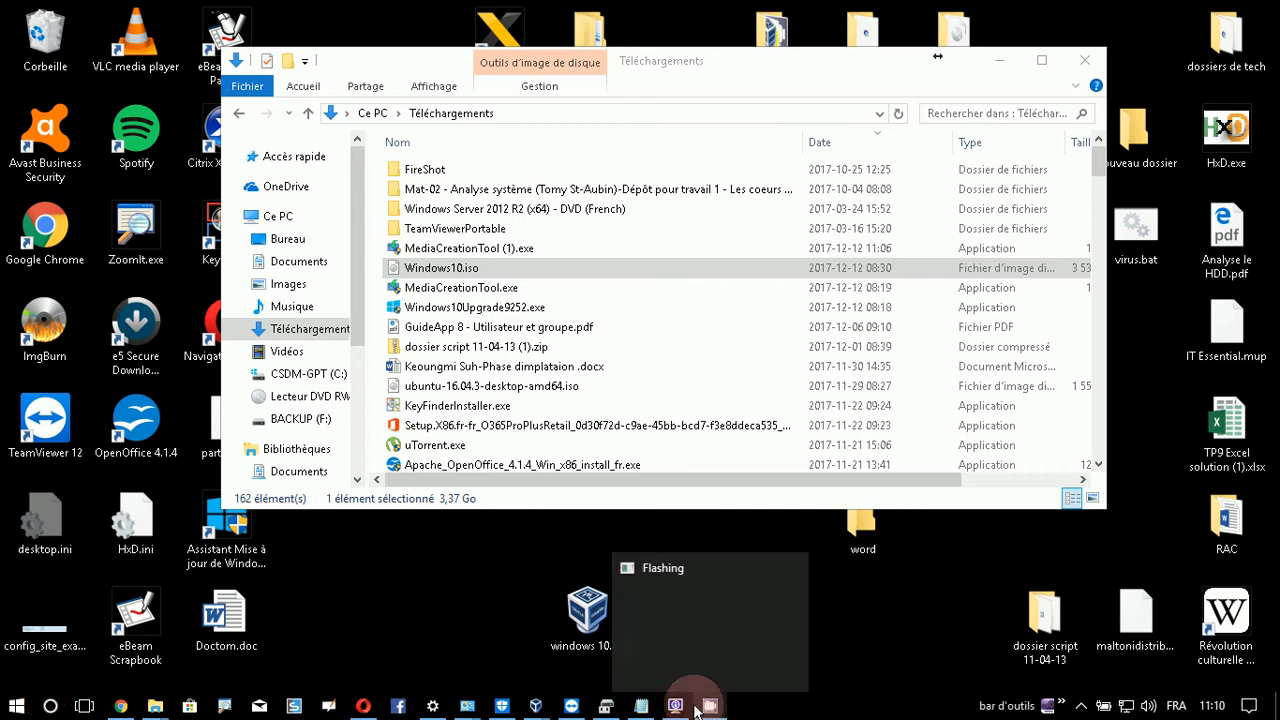
mouse_move(534, 706)
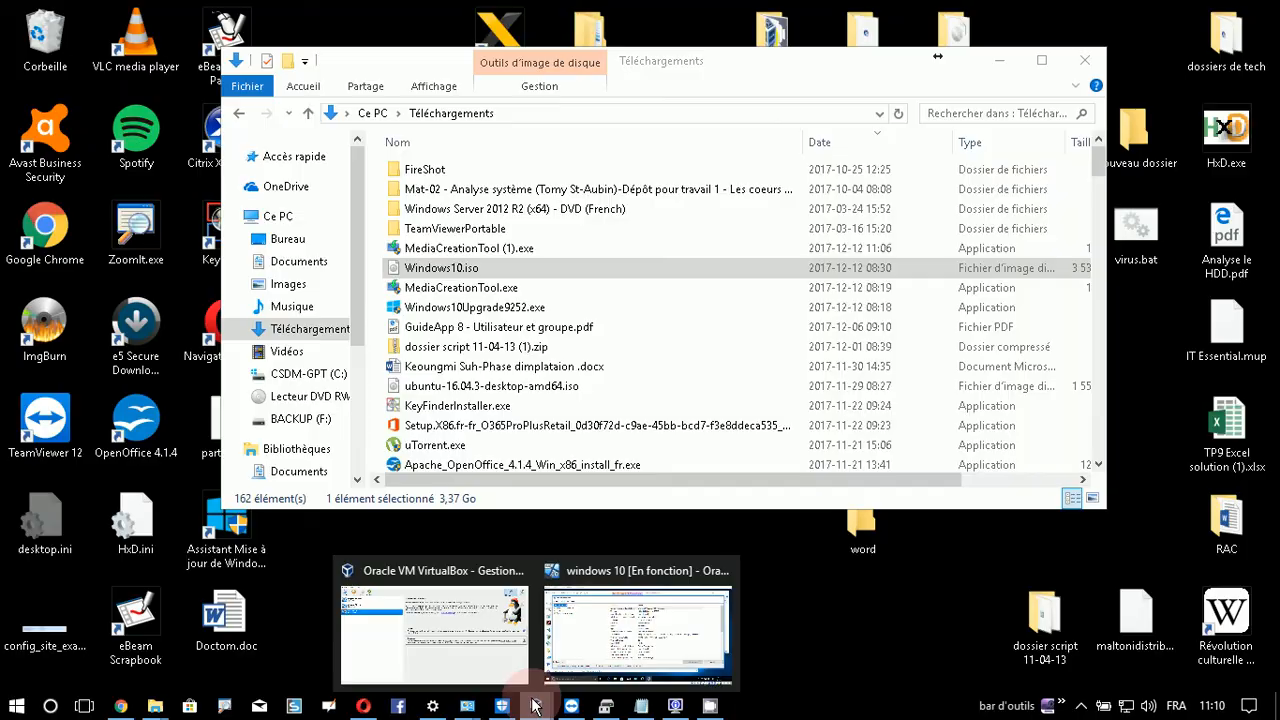
left_click(475, 628)
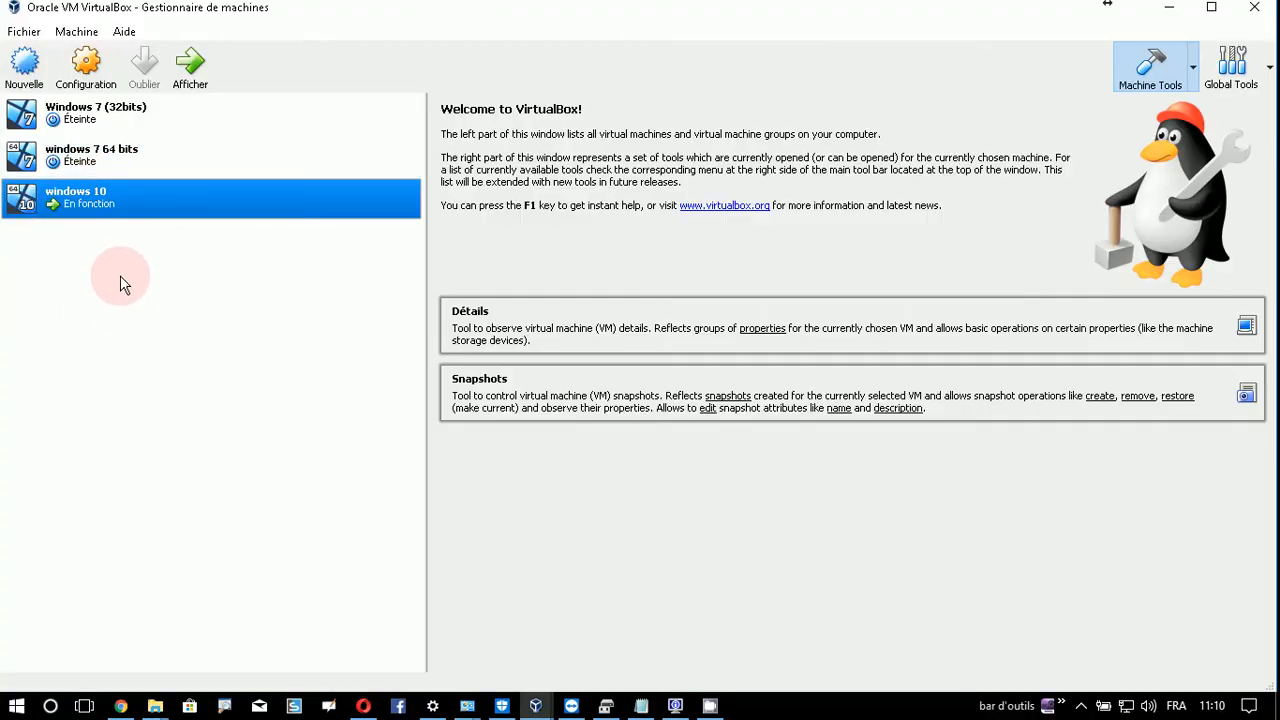
- Start a new virtual machine and close the running windows 10 VM window
left_click(24, 65)
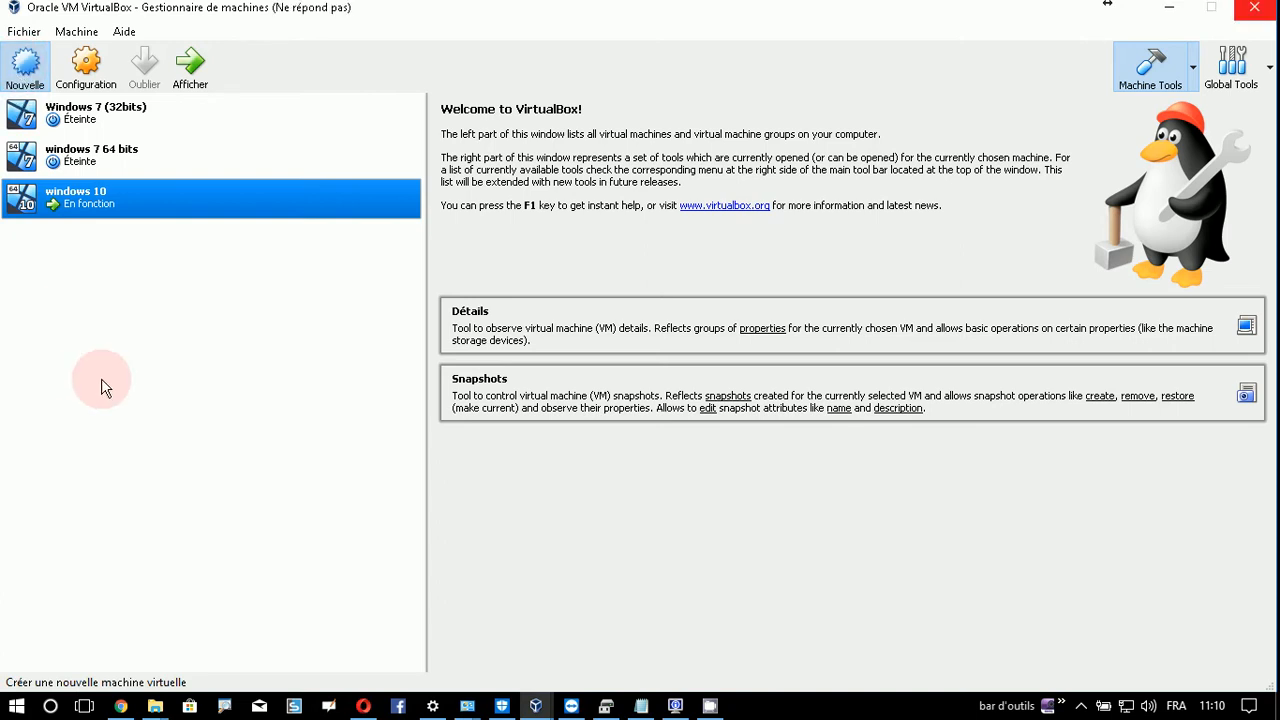
left_click(51, 80)
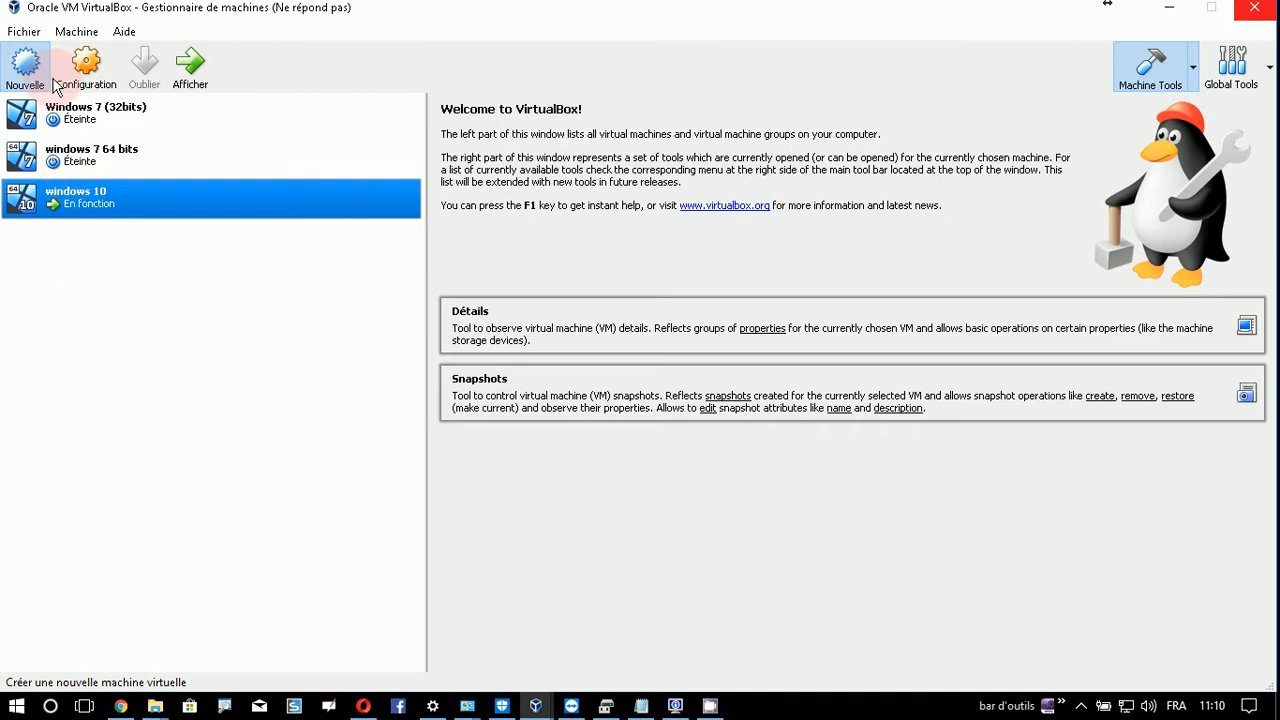
mouse_move(536, 705)
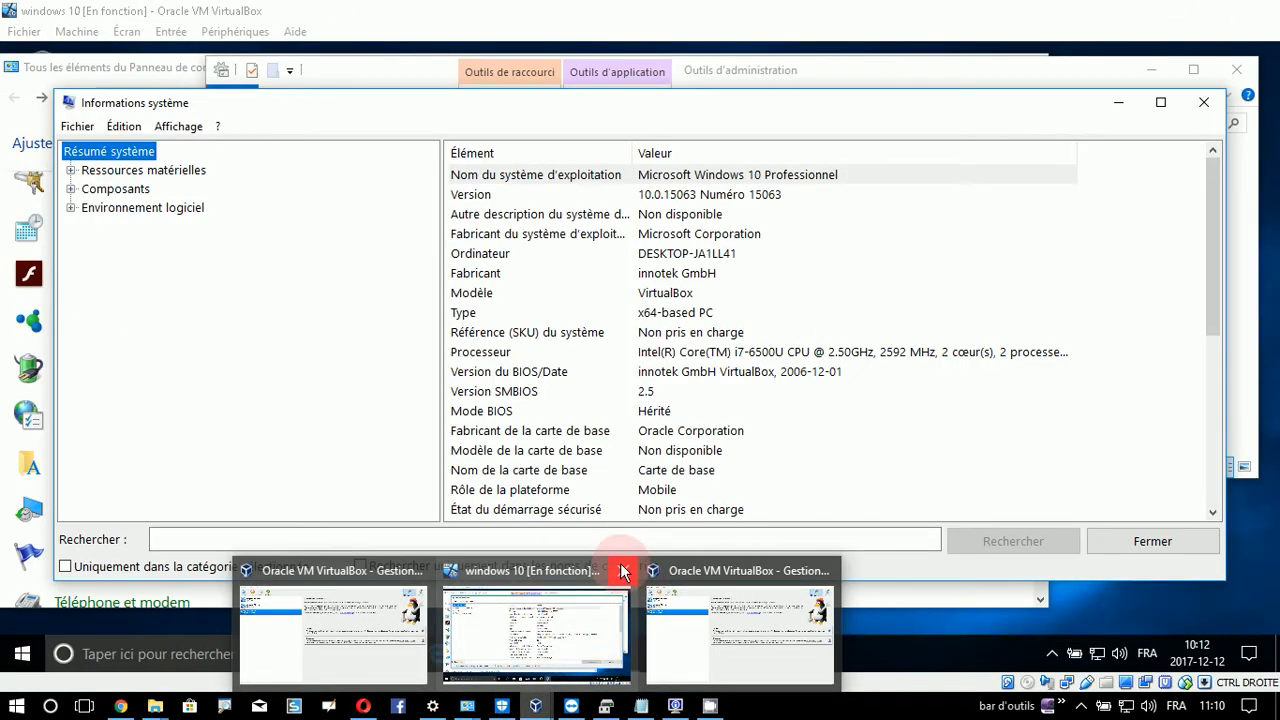
left_click(623, 571)
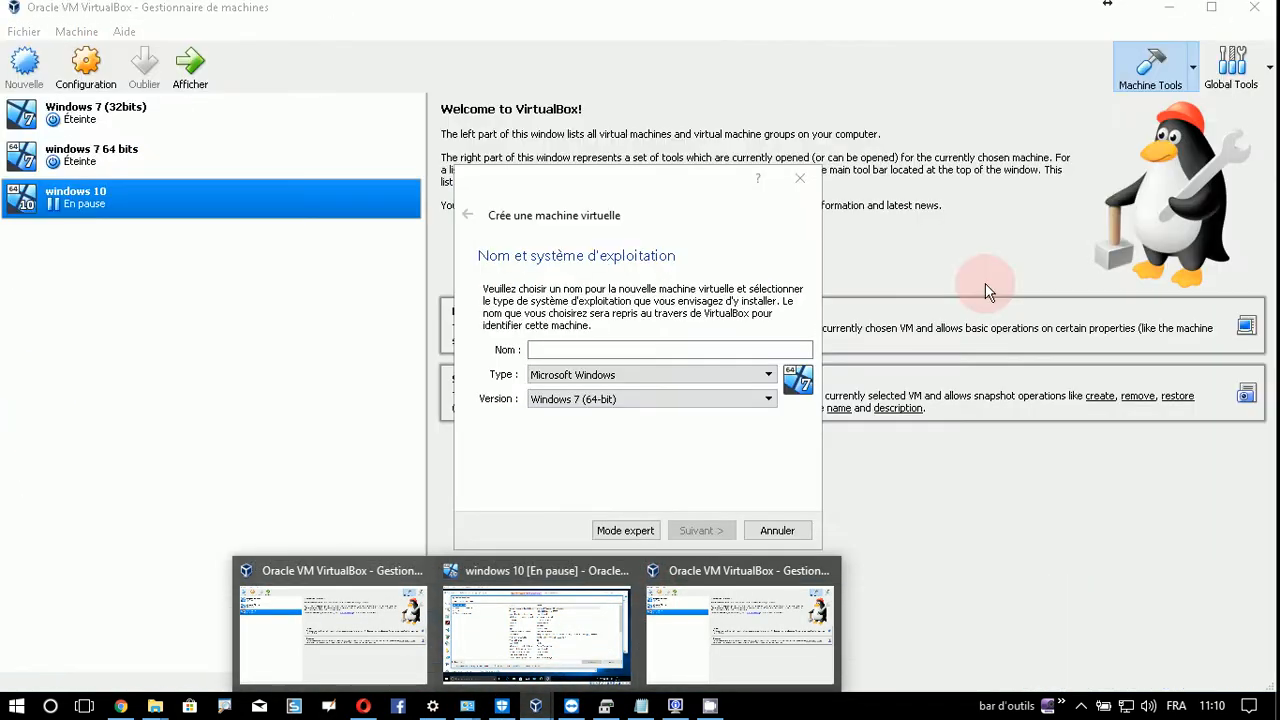
left_click(825, 572)
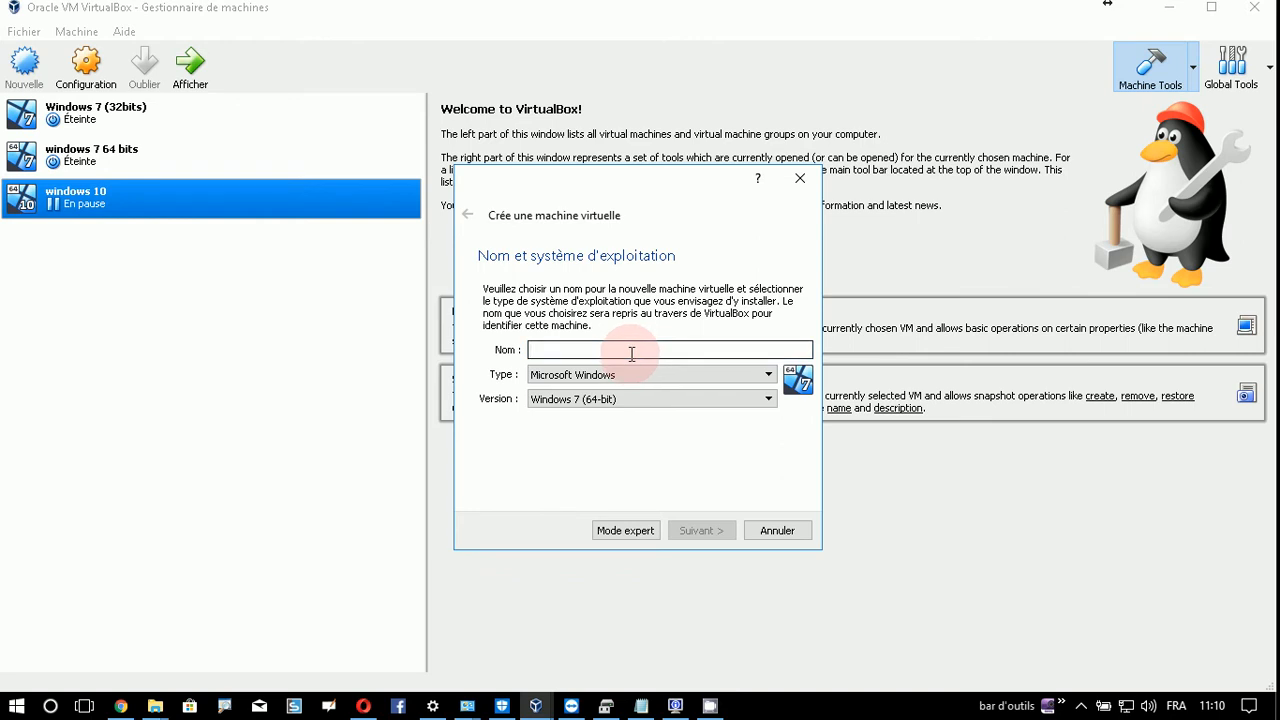
- Name the machine 'windows 10 test' as Windows 10 (64-bit) and advance to the memory page
type("win")
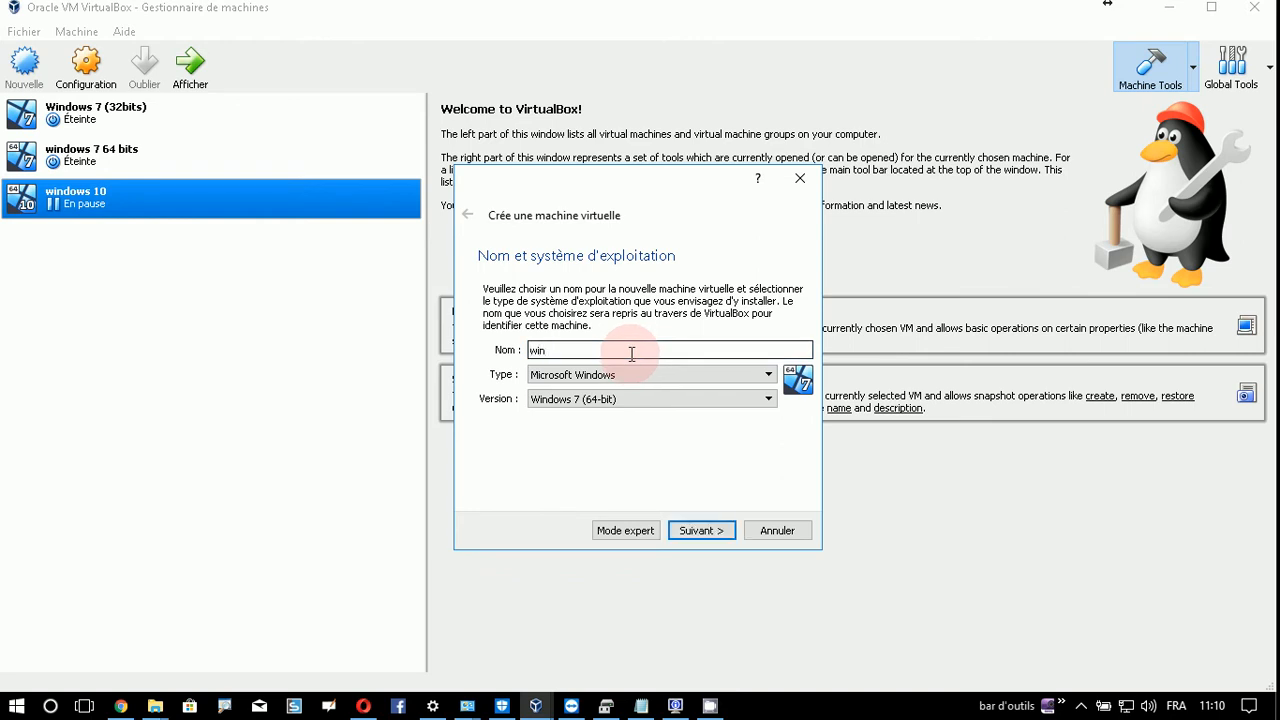
type("dow")
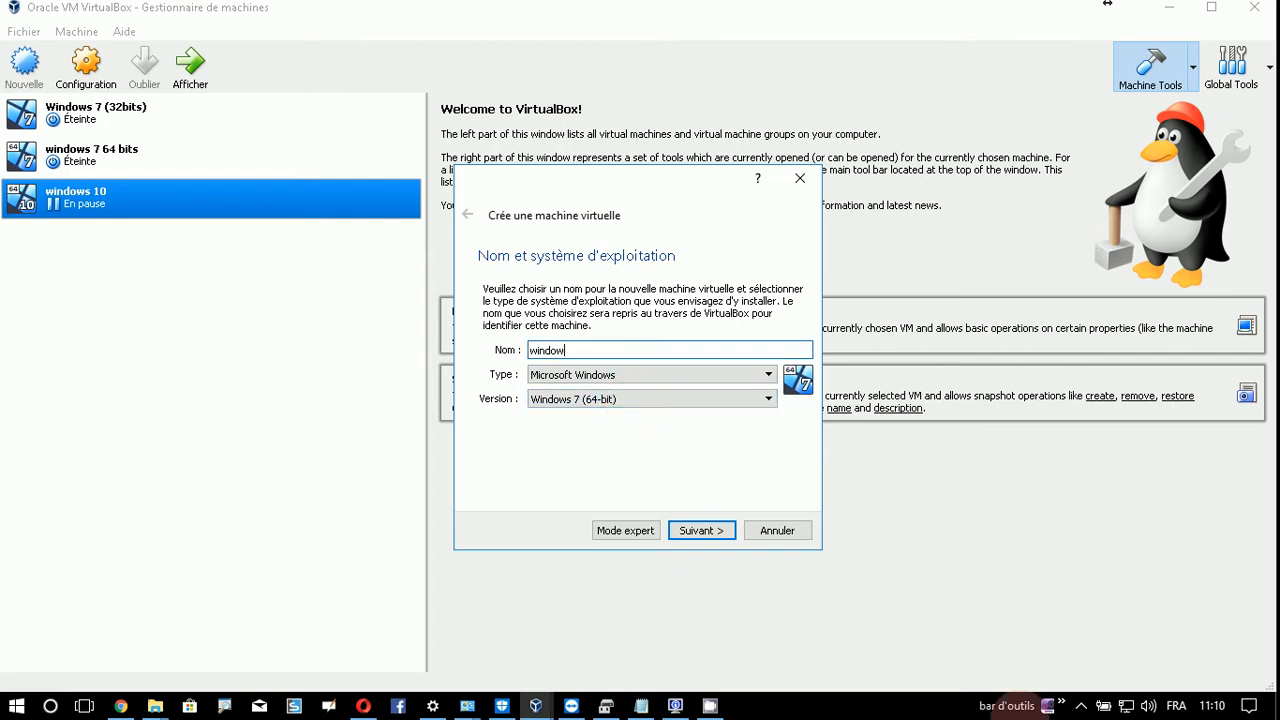
type("s 10")
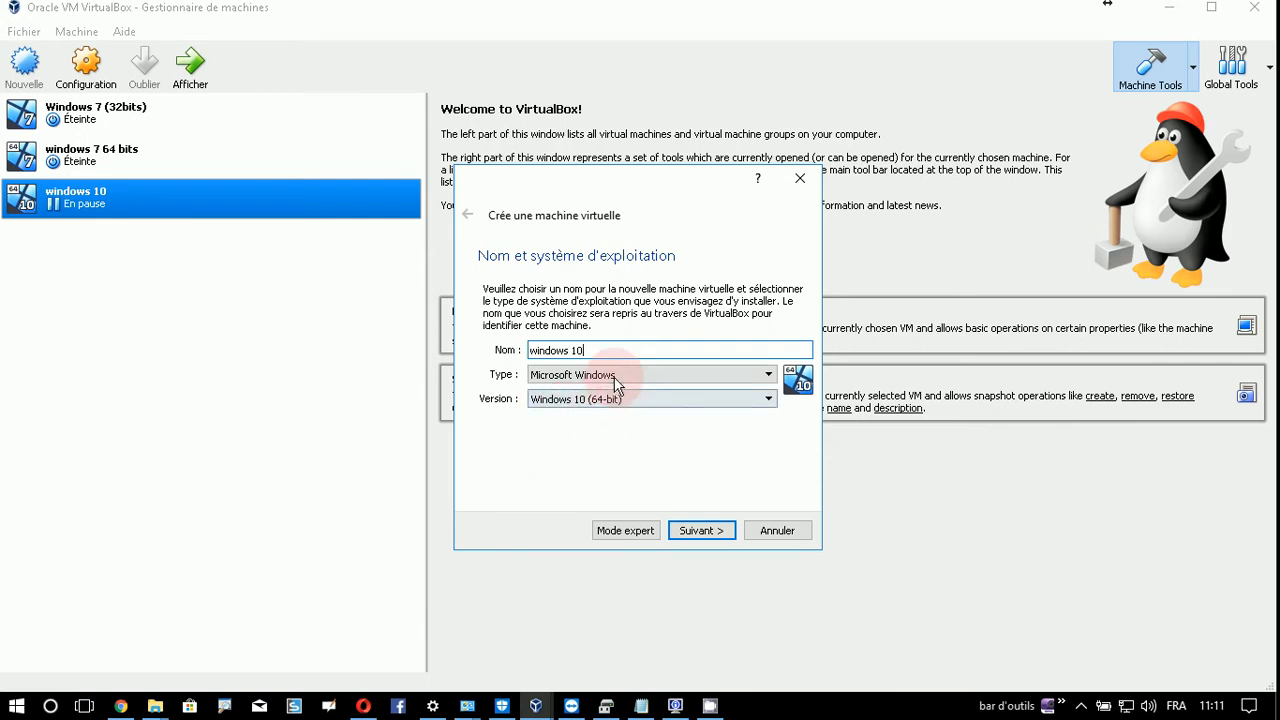
left_click(706, 535)
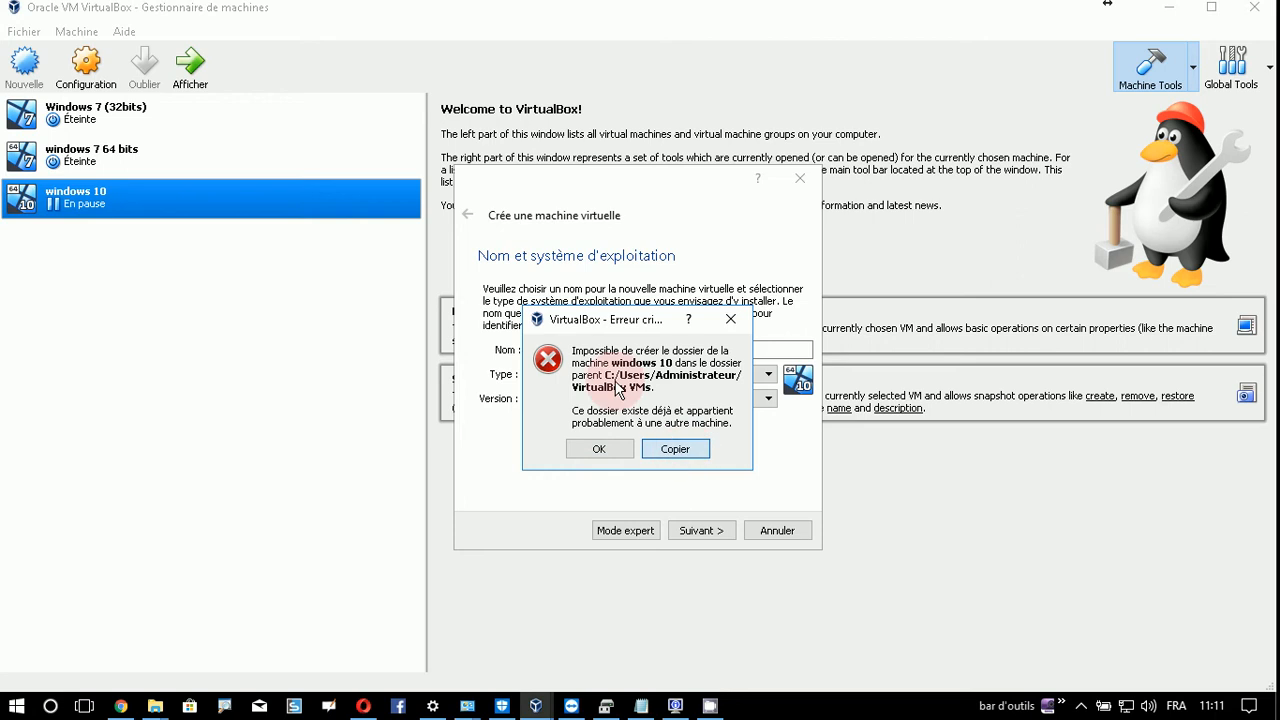
left_click(731, 319)
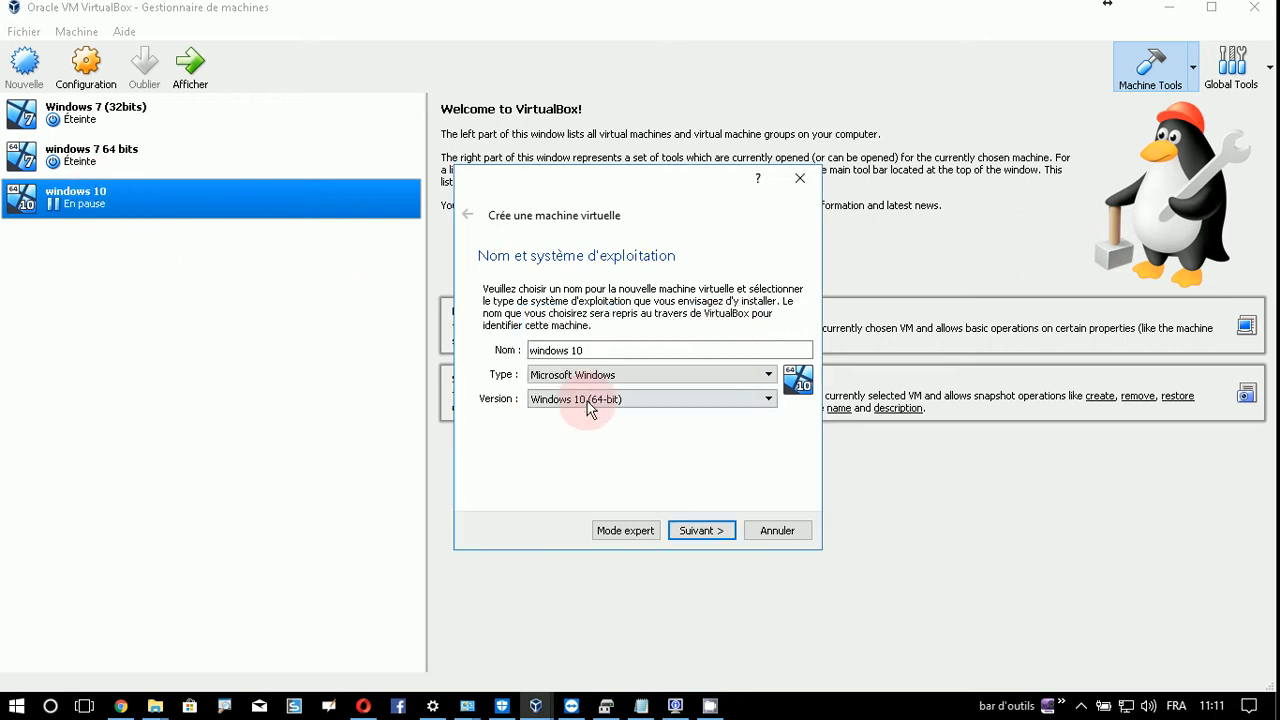
left_click(642, 350)
type("test")
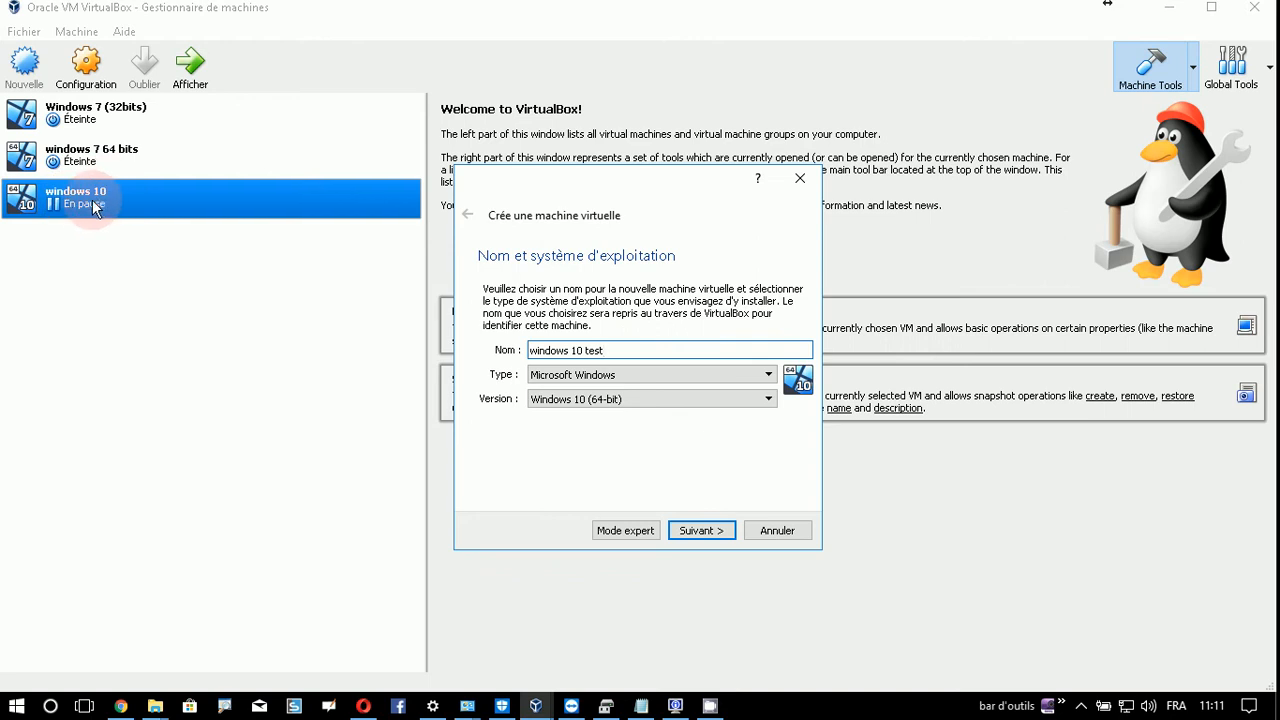
left_click(702, 530)
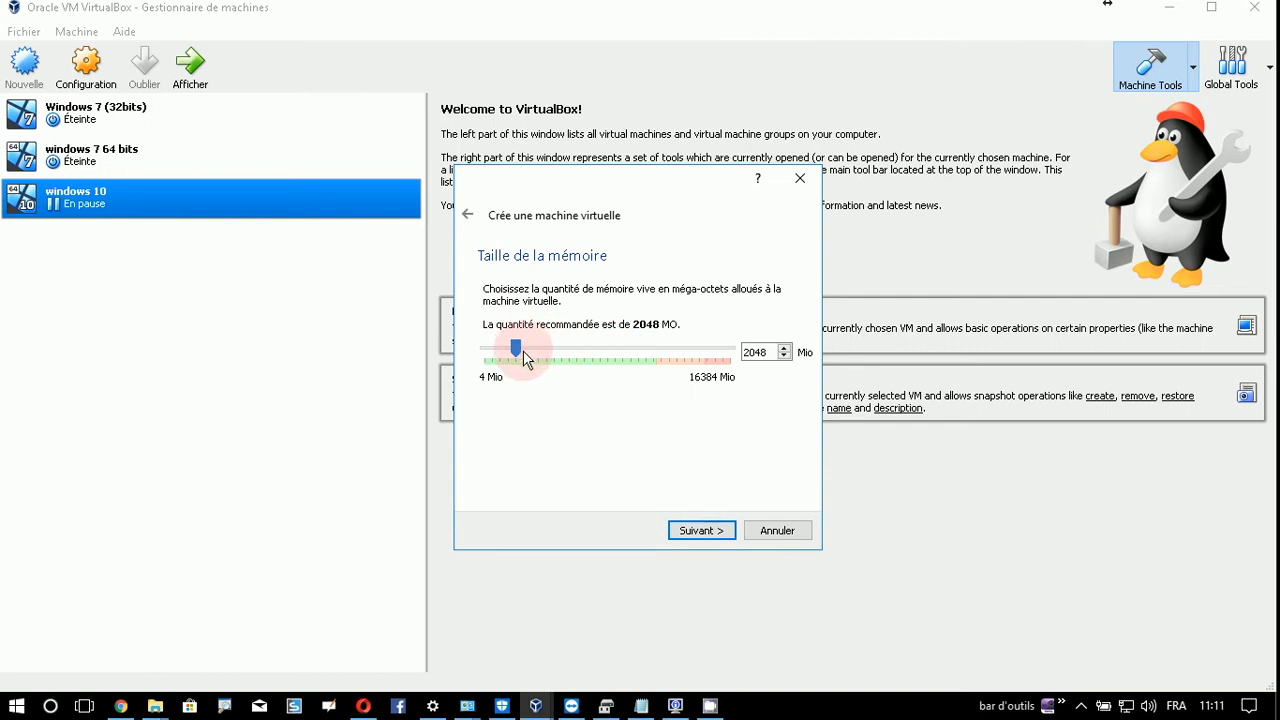
- Leave the VM memory at 2048 MB and advance to the hard disk page
double_click(762, 353)
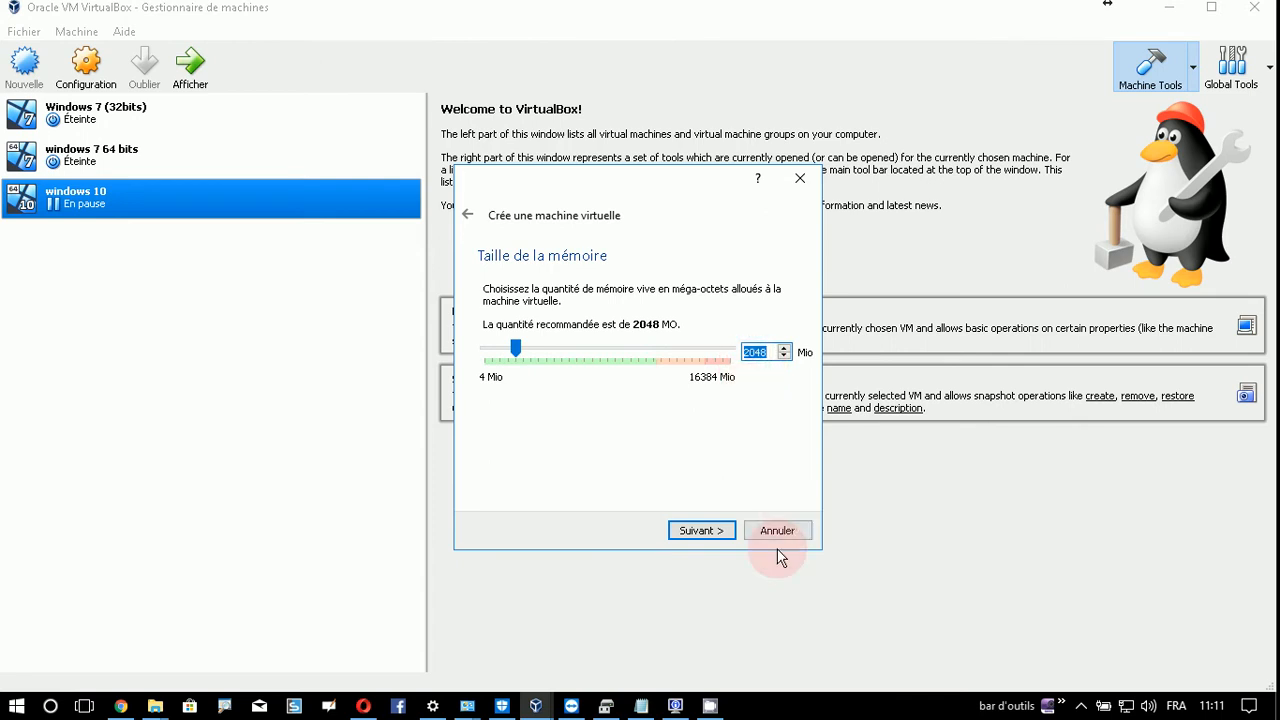
left_click(714, 537)
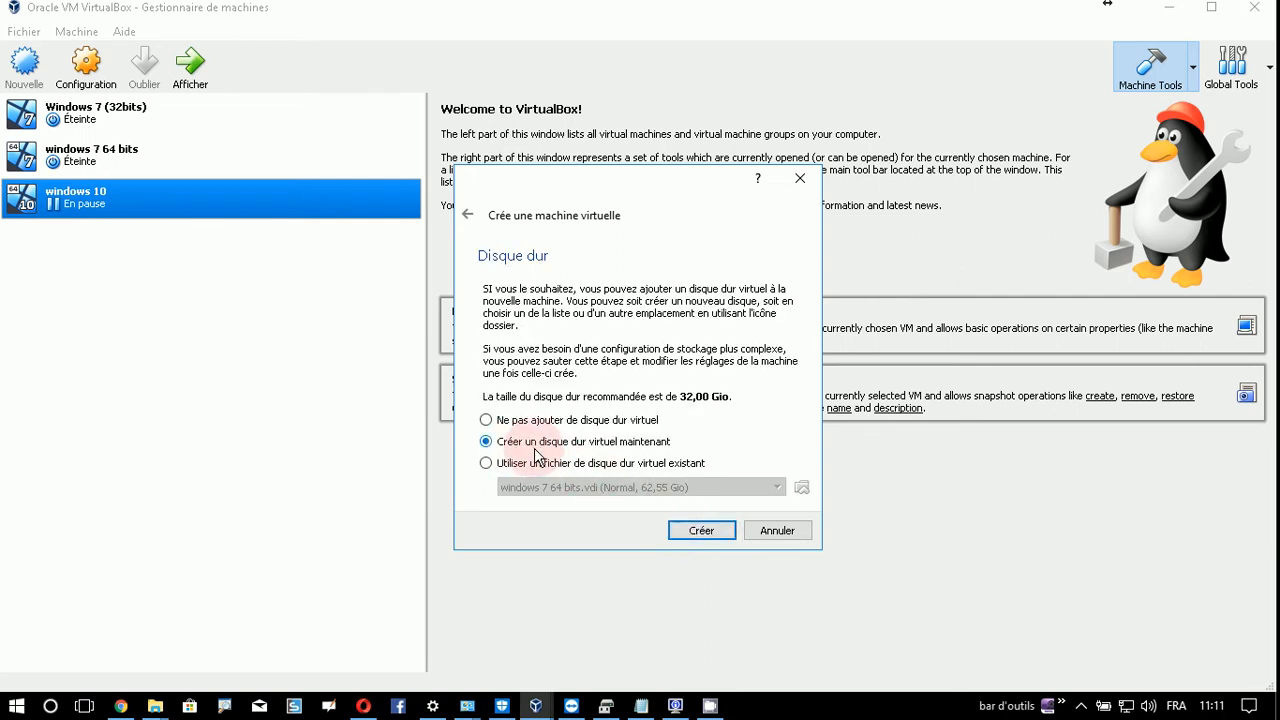
- Create a dynamically allocated 40,23 Gio VDI disk and finish the windows 10 test VM
left_click(716, 533)
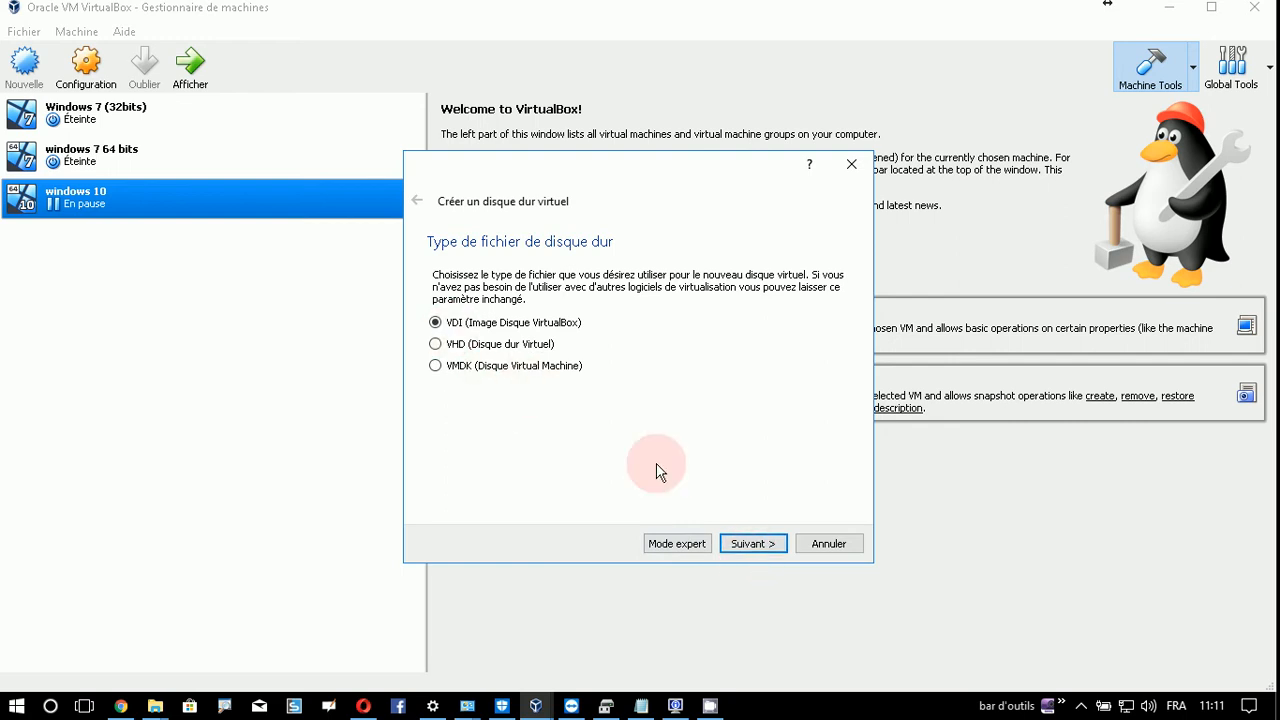
left_click(753, 547)
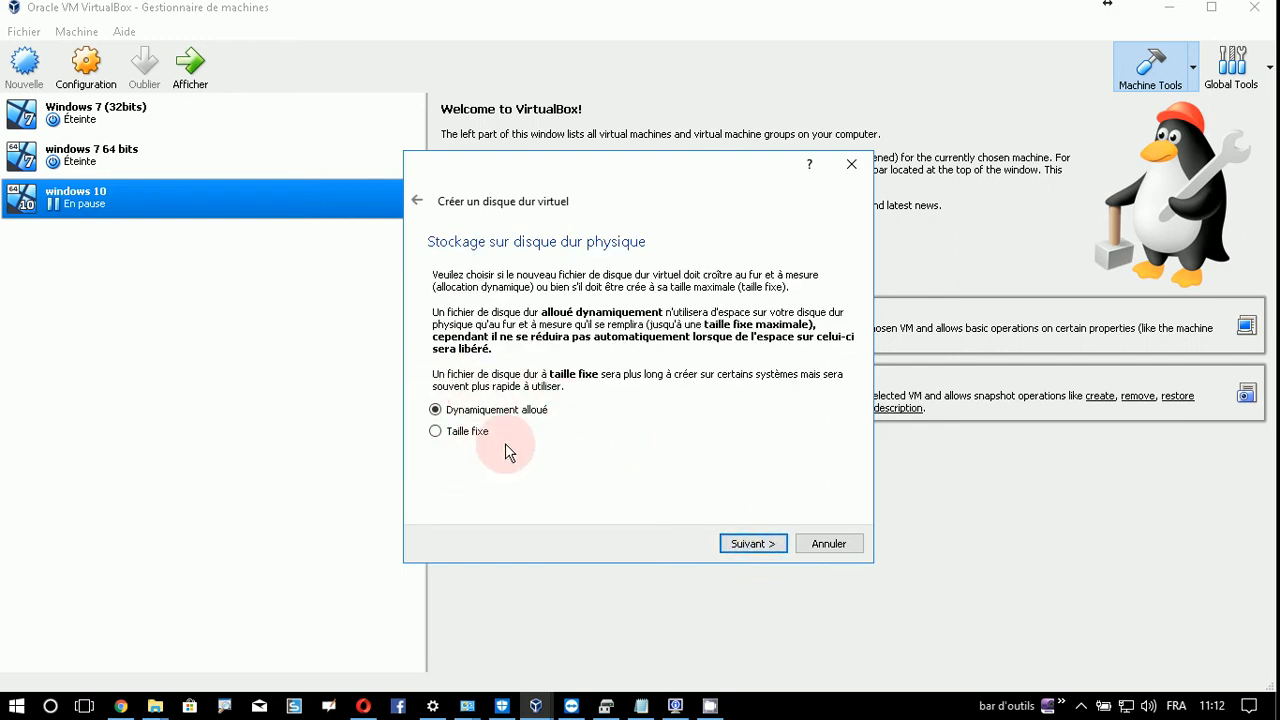
left_click(766, 545)
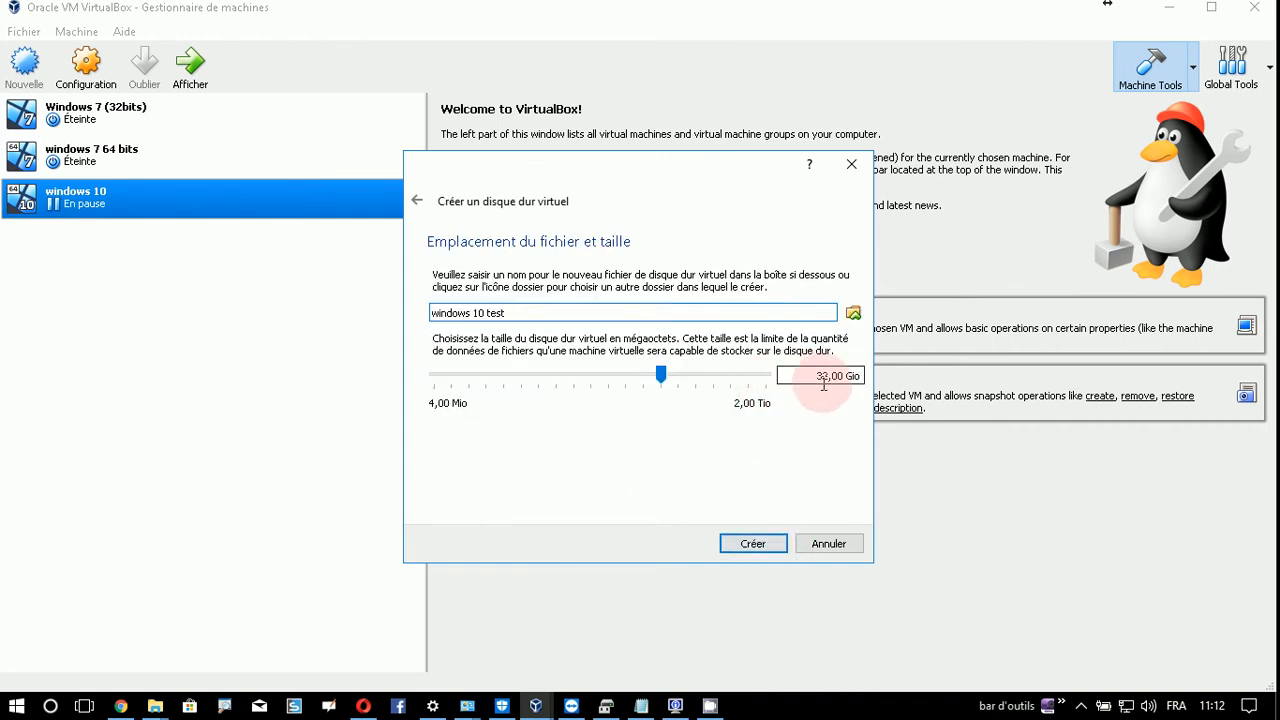
left_click_drag(818, 377, 856, 378)
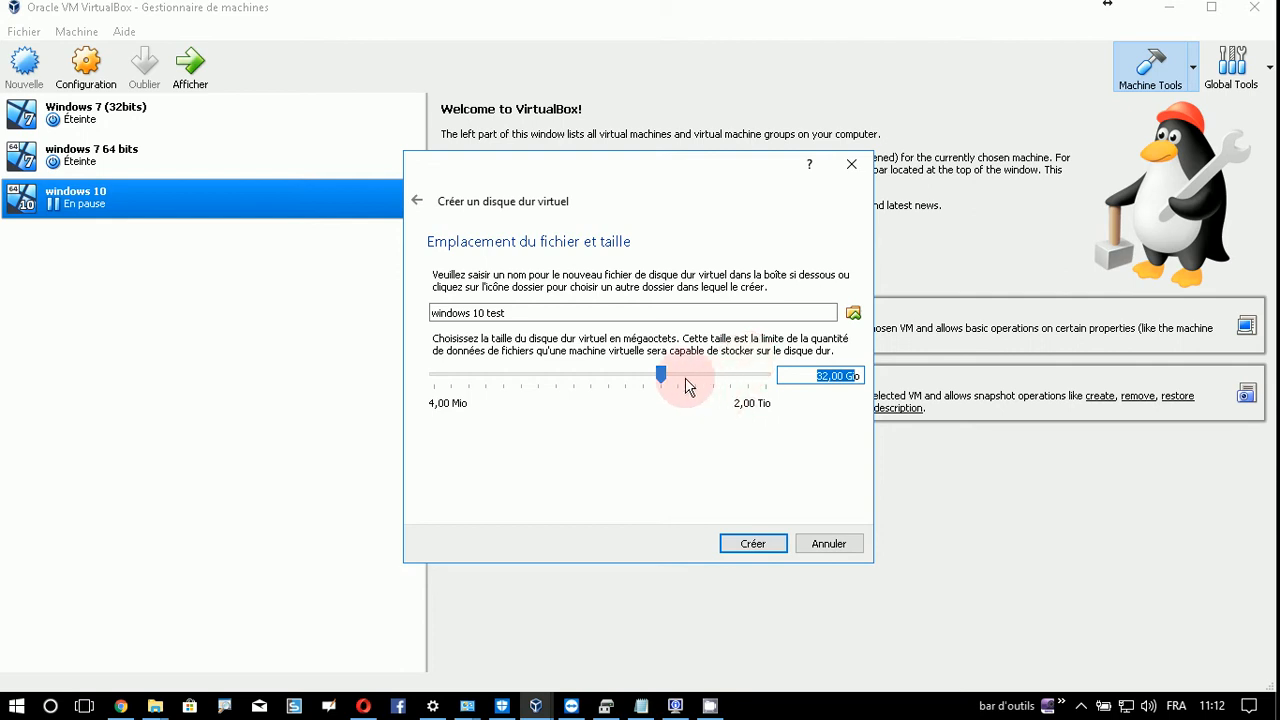
mouse_move(662, 374)
left_mouse_down()
mouse_move(678, 382)
mouse_move(666, 377)
left_mouse_up()
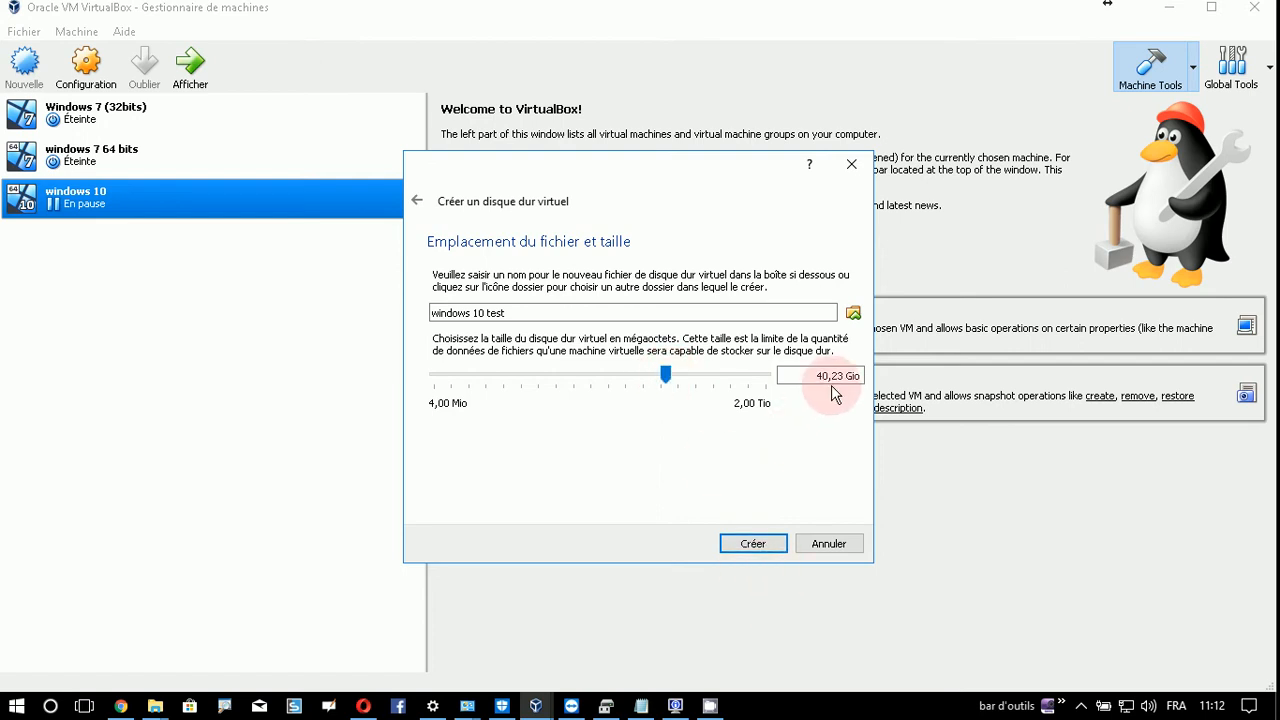
left_click(753, 543)
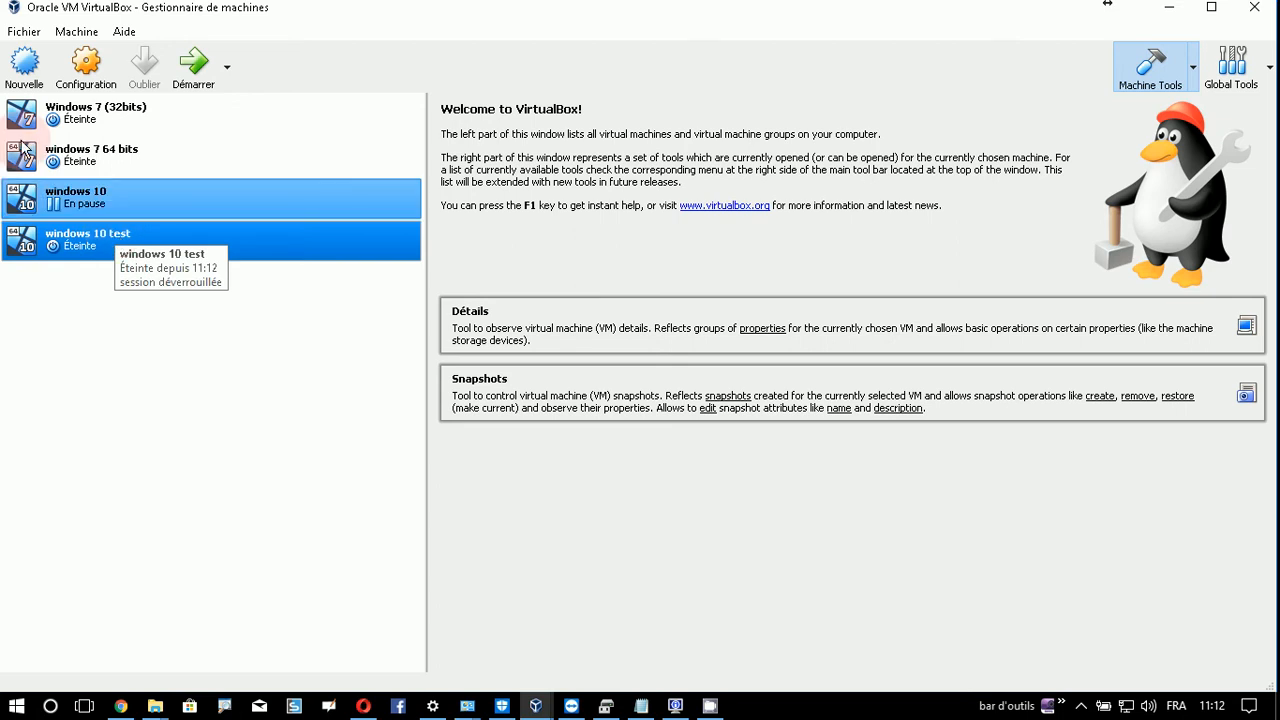
- Open the windows 10 test VM's storage settings and select the empty optical drive
right_click(79, 243)
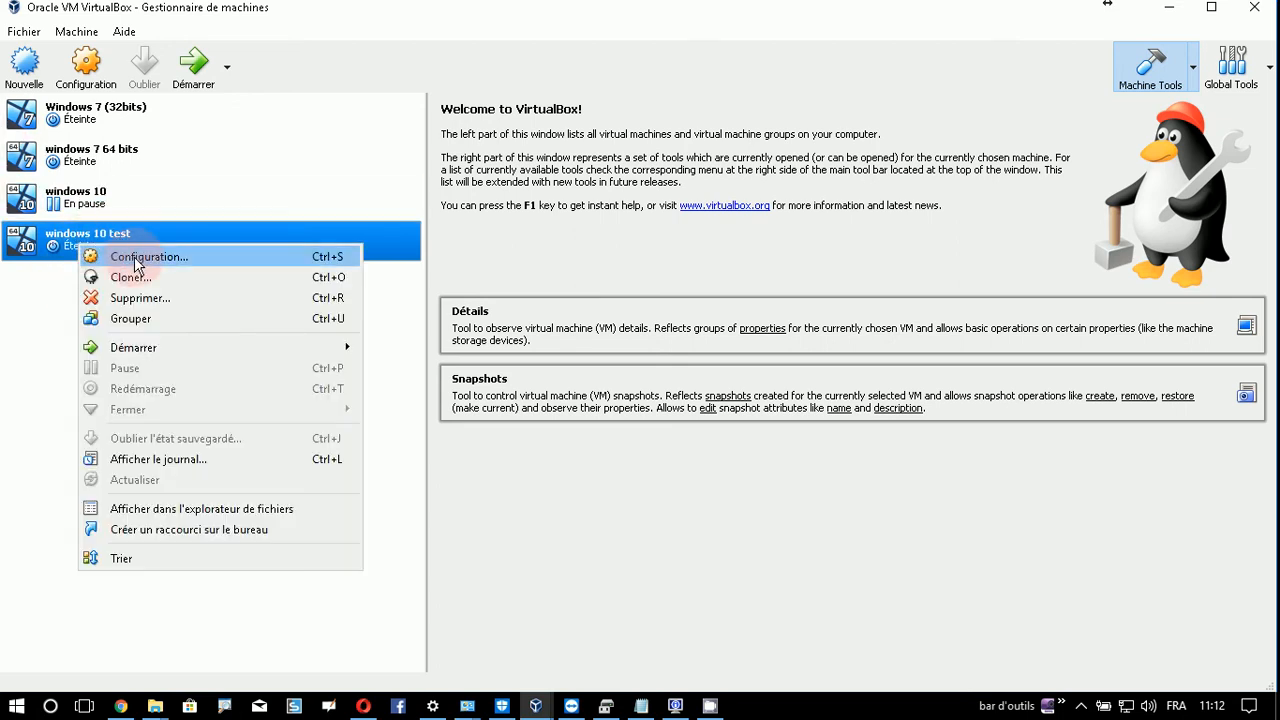
left_click(131, 258)
left_click(372, 261)
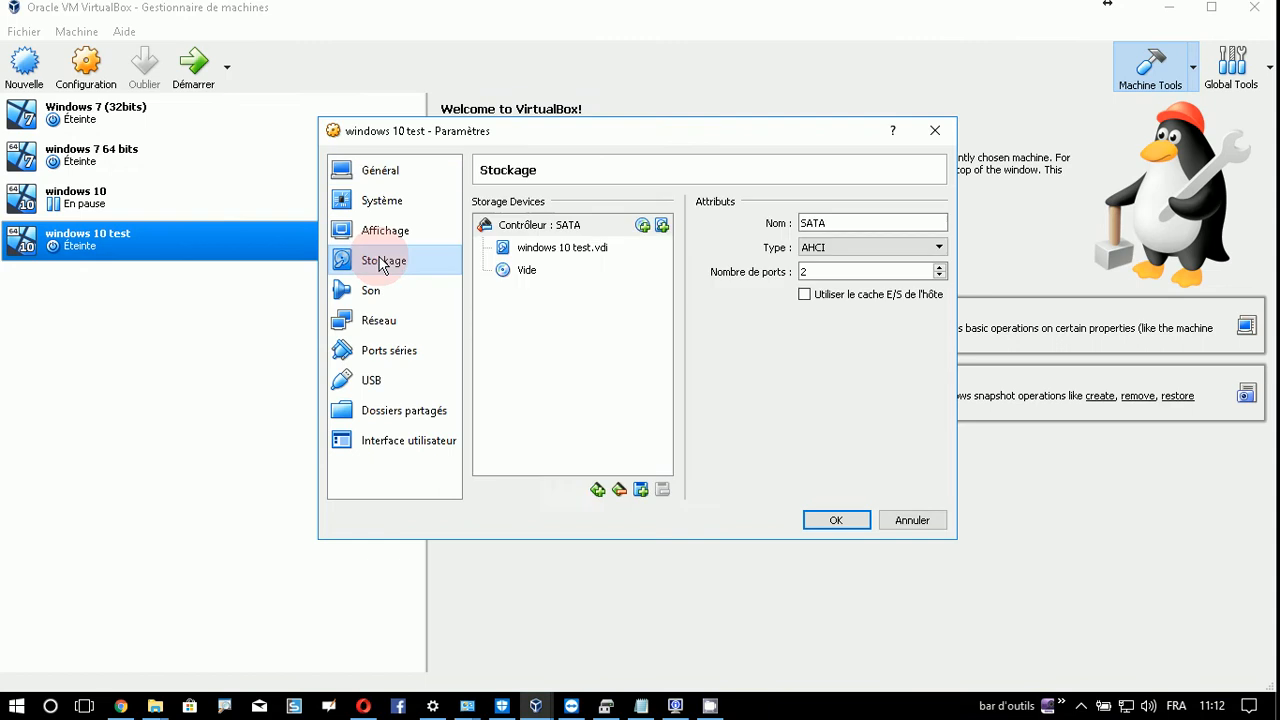
left_click(526, 274)
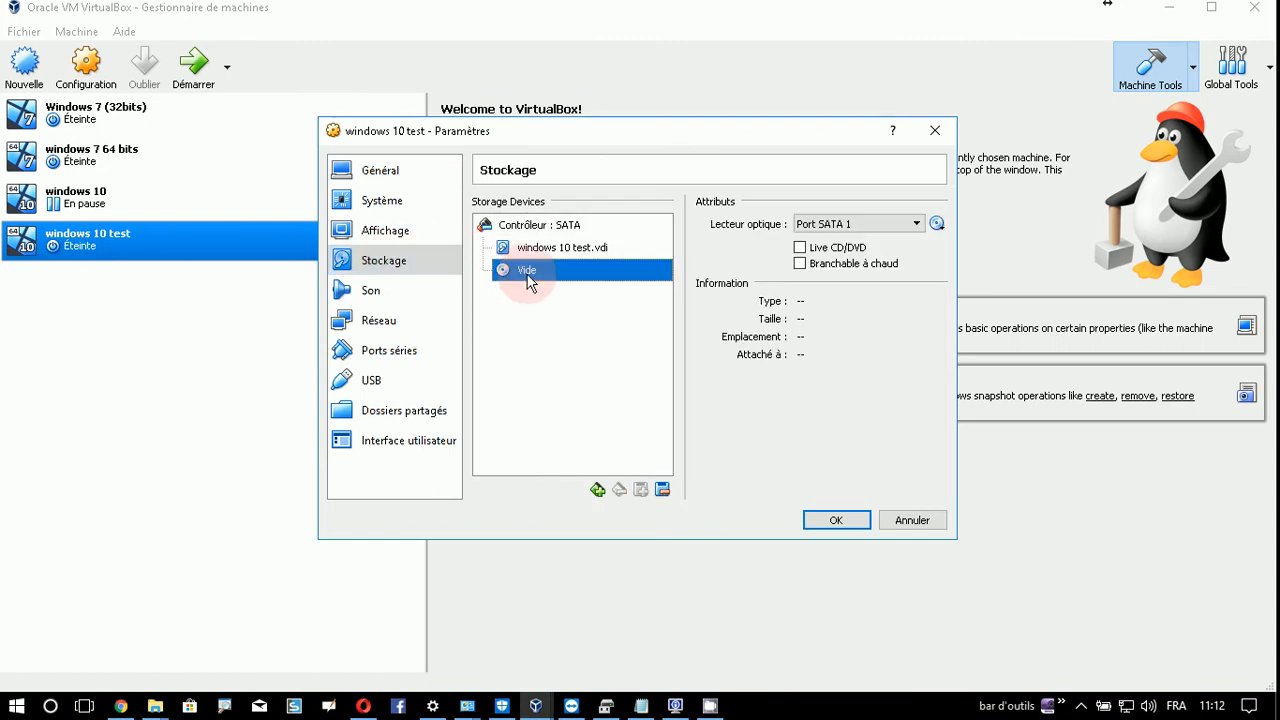
- Load Windows10.iso from Téléchargements into the optical drive and save the settings
left_click(937, 223)
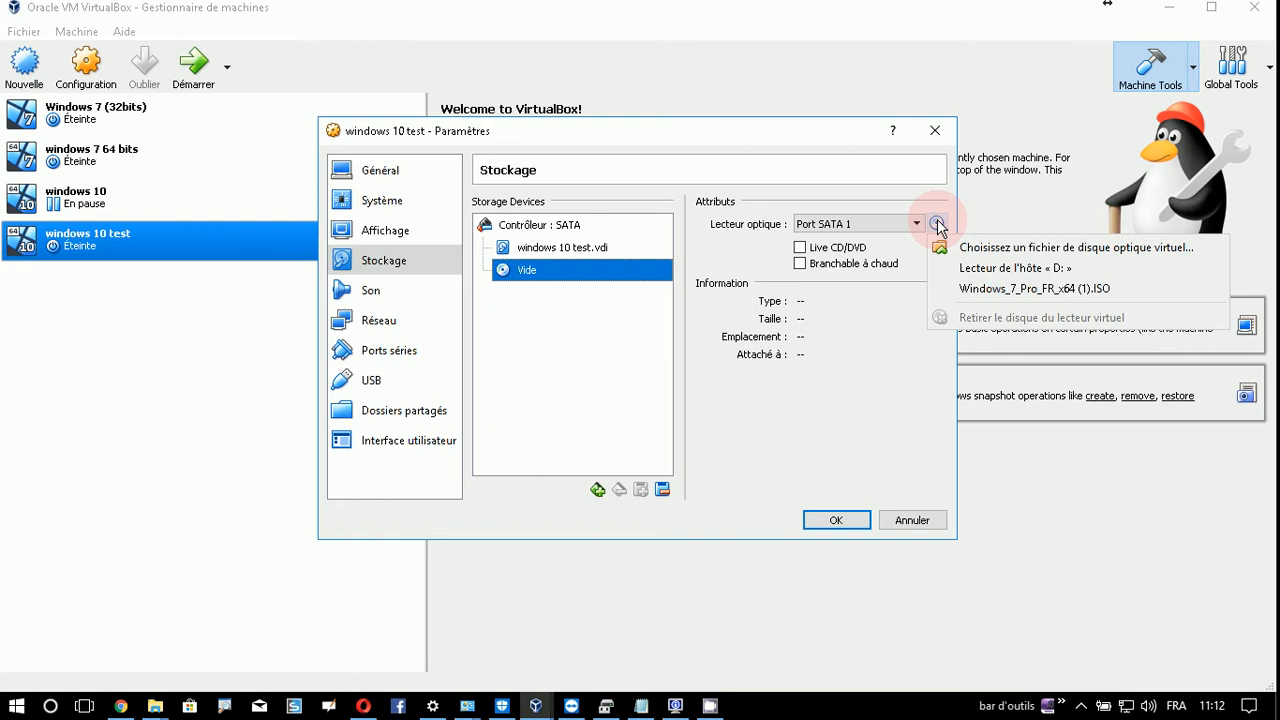
left_click(972, 247)
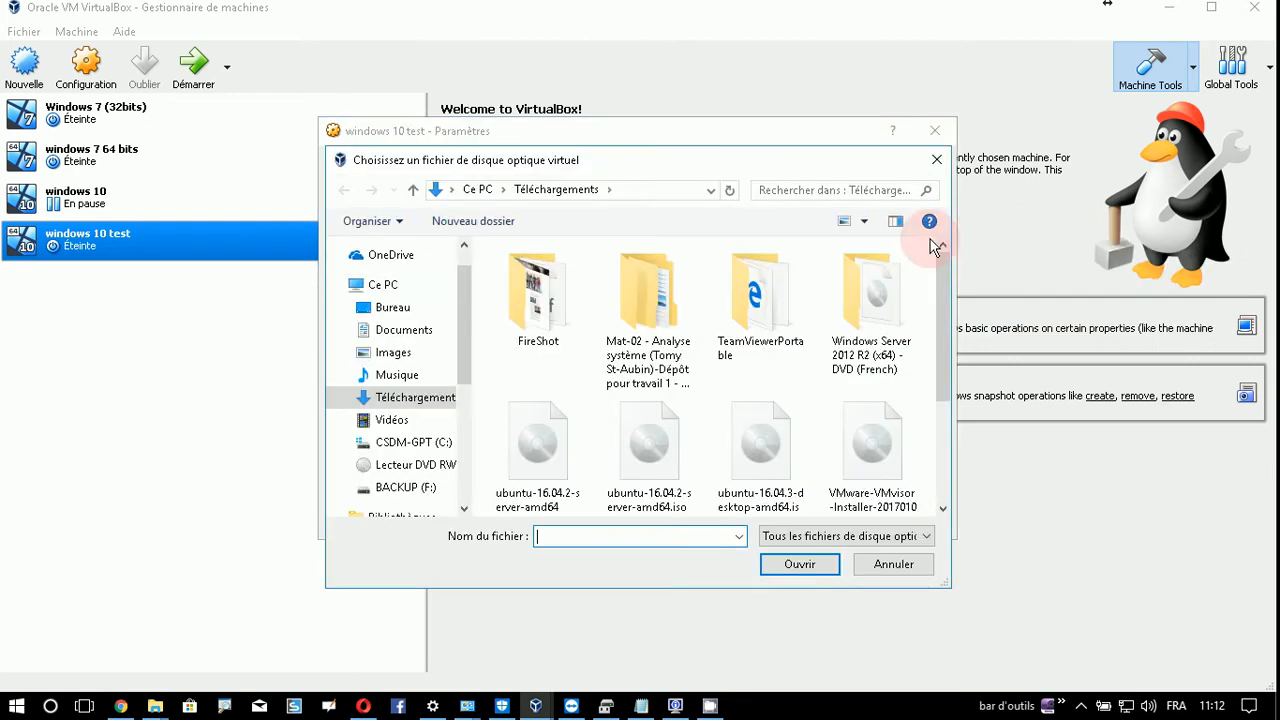
left_click(418, 397)
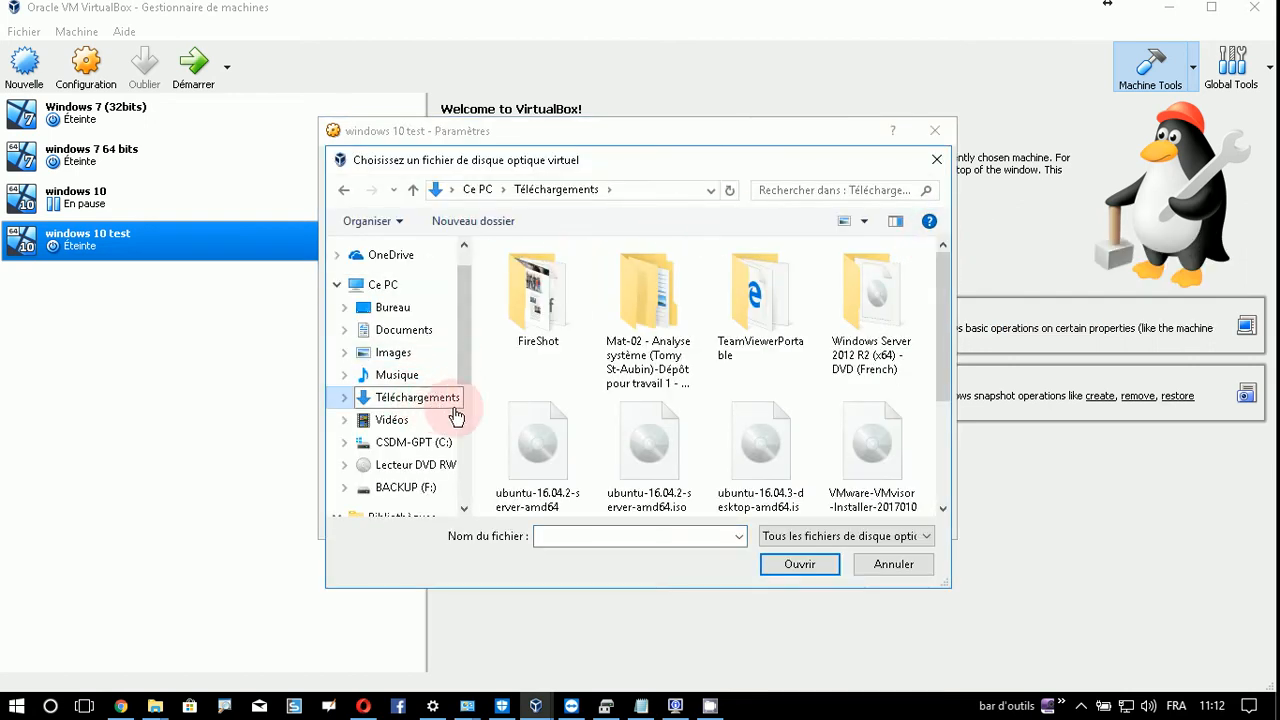
left_click_drag(943, 332, 945, 418)
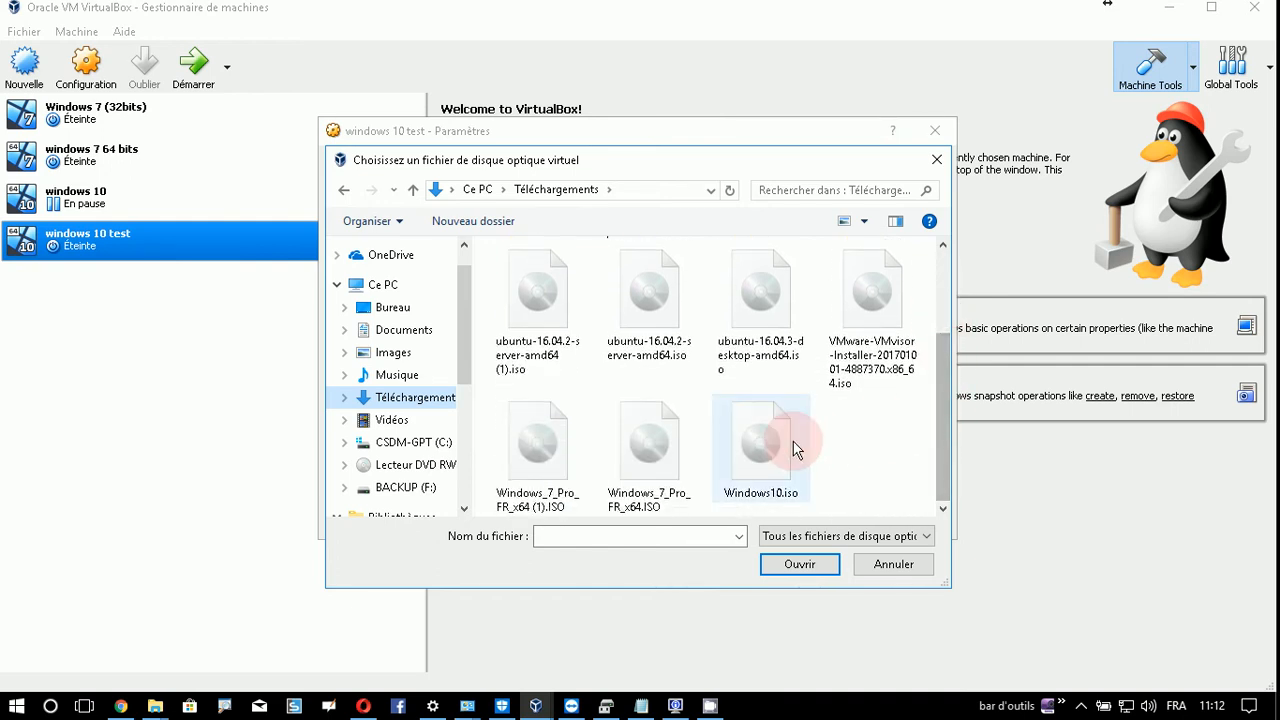
left_click(768, 444)
left_click(812, 569)
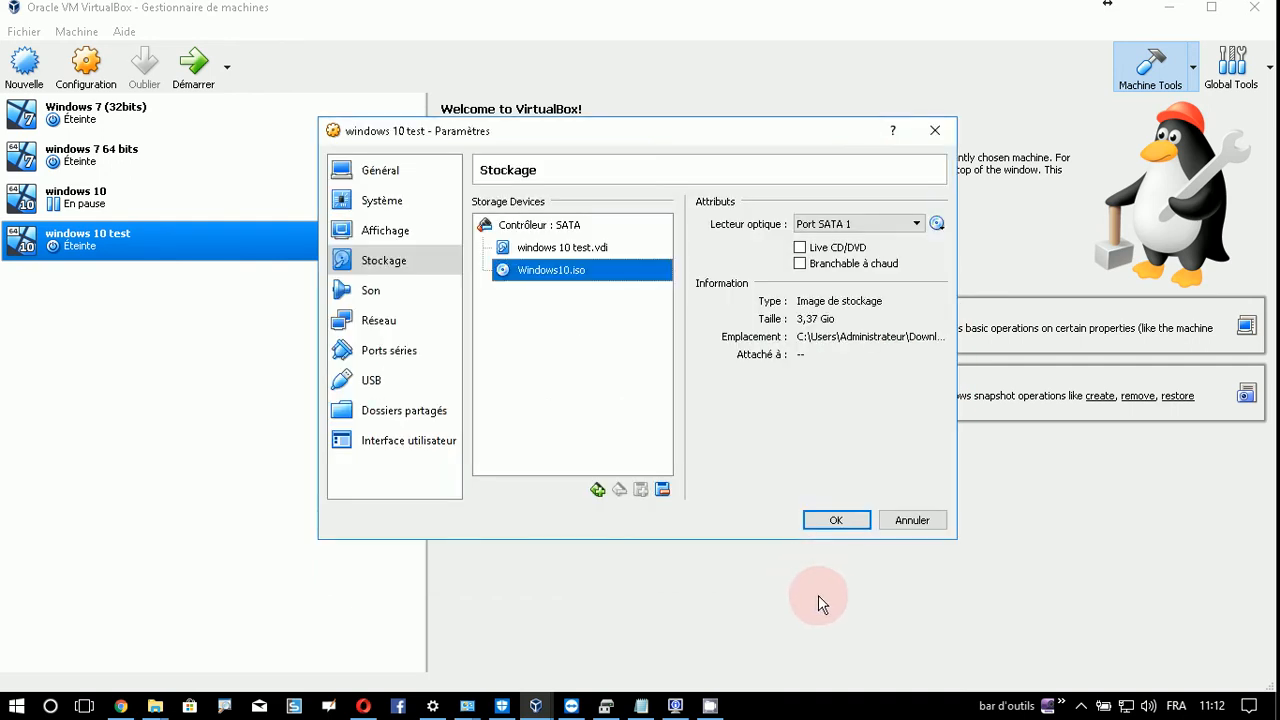
left_click(836, 522)
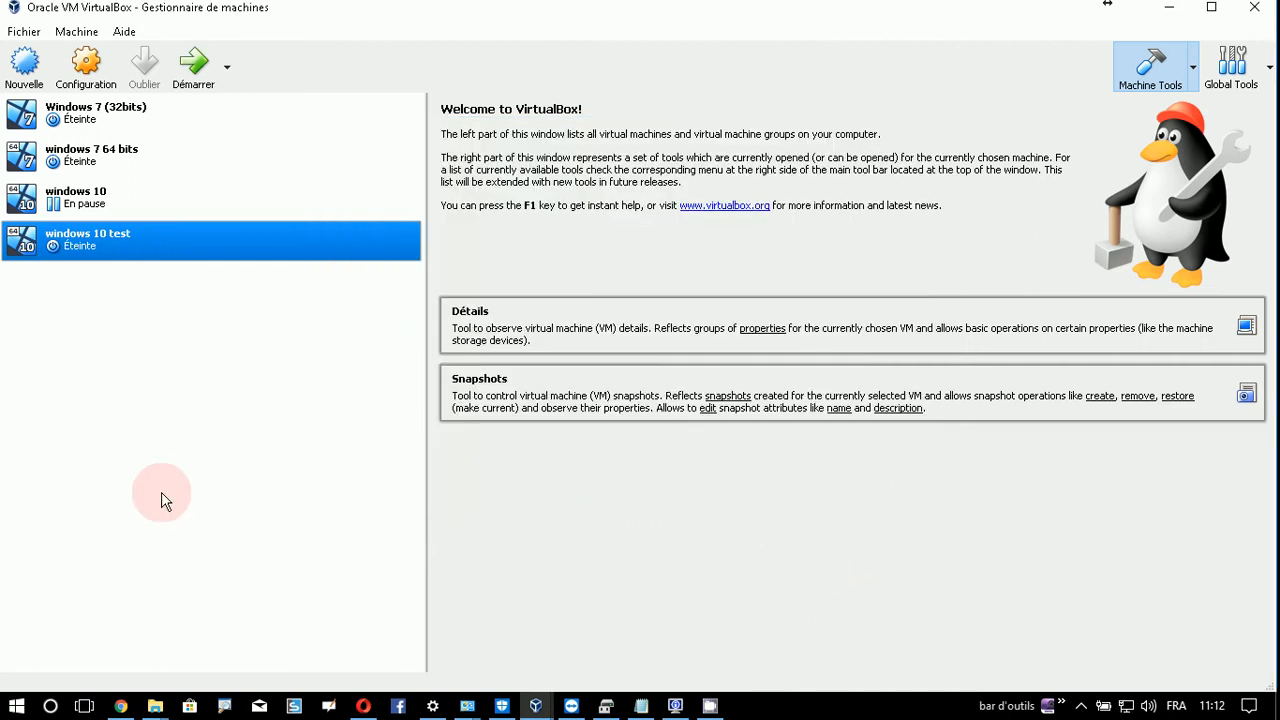
- Boot the windows 10 test VM into Windows Setup with Français (Canada) preselected
double_click(182, 247)
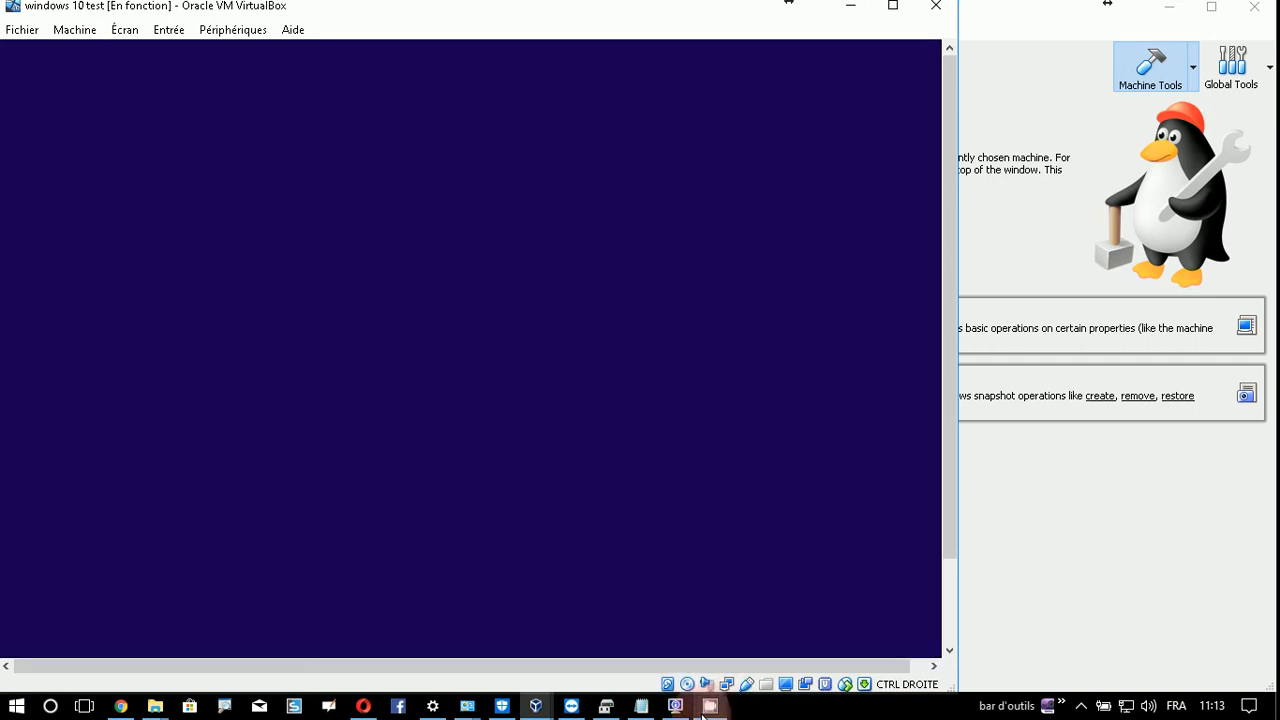
mouse_move(703, 716)
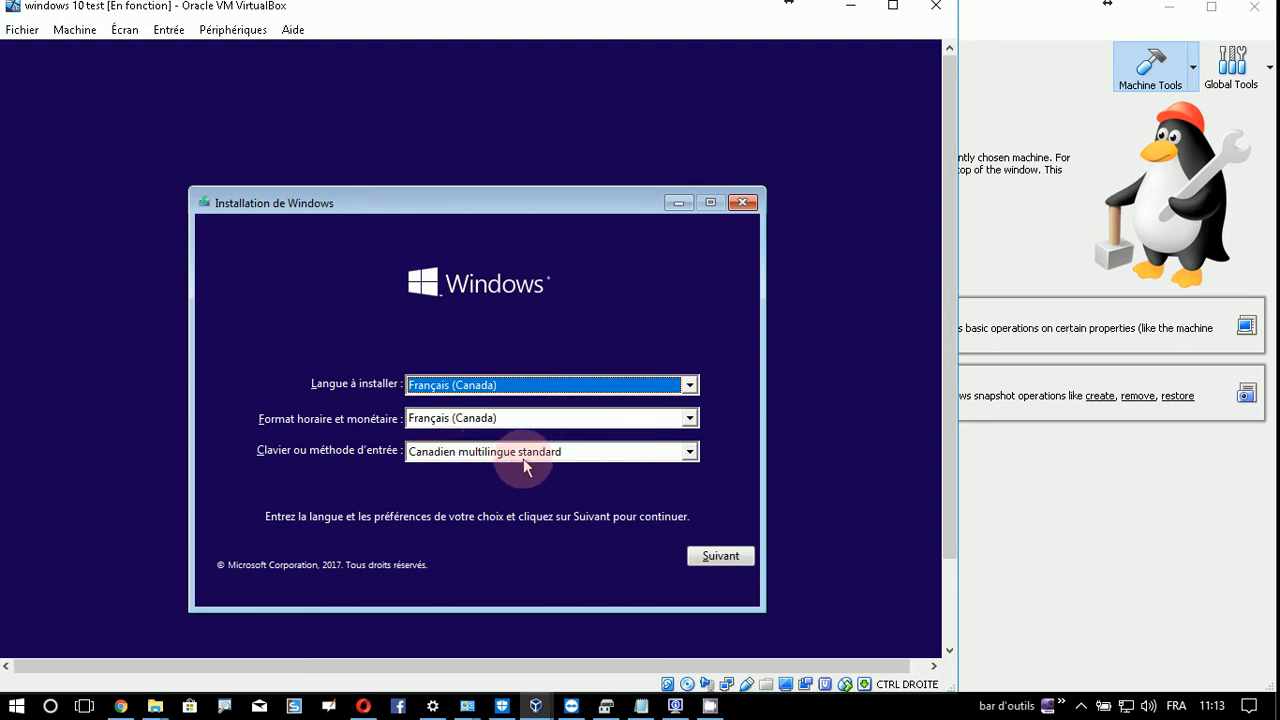
- Choose Français (Canada) as the installer keyboard layout and continue
left_click(690, 455)
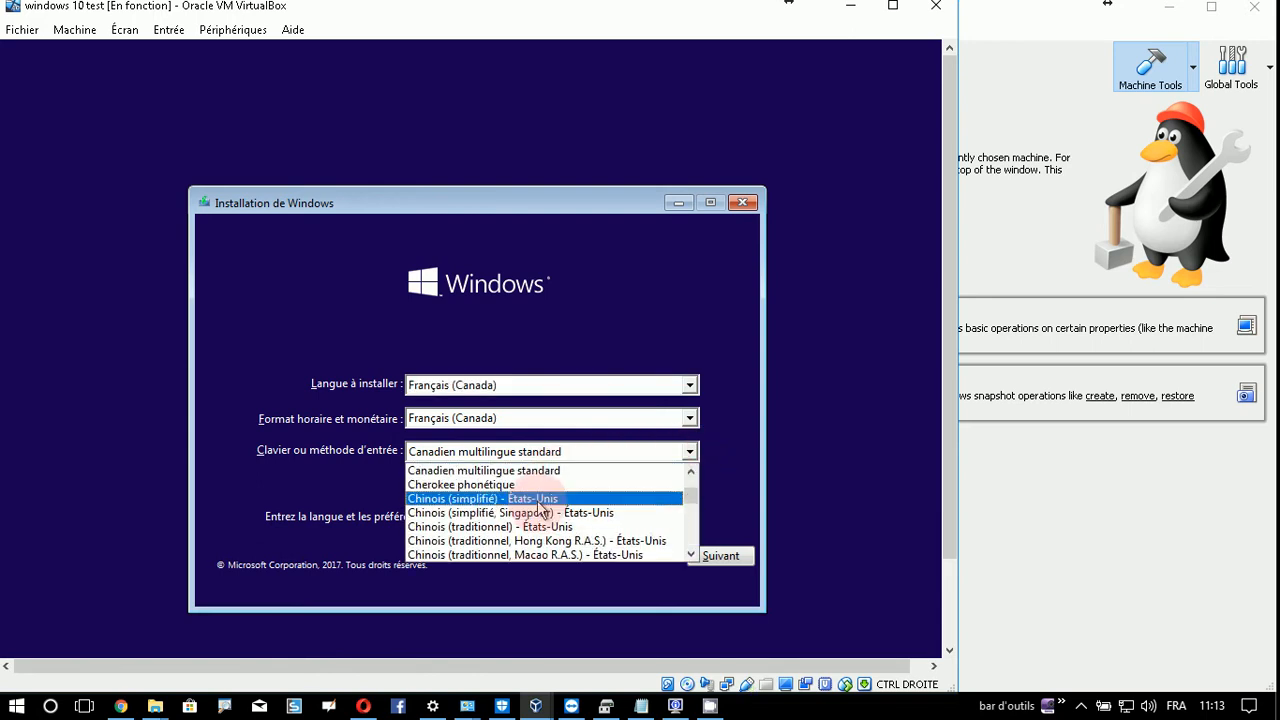
left_click(691, 471)
left_click(691, 472)
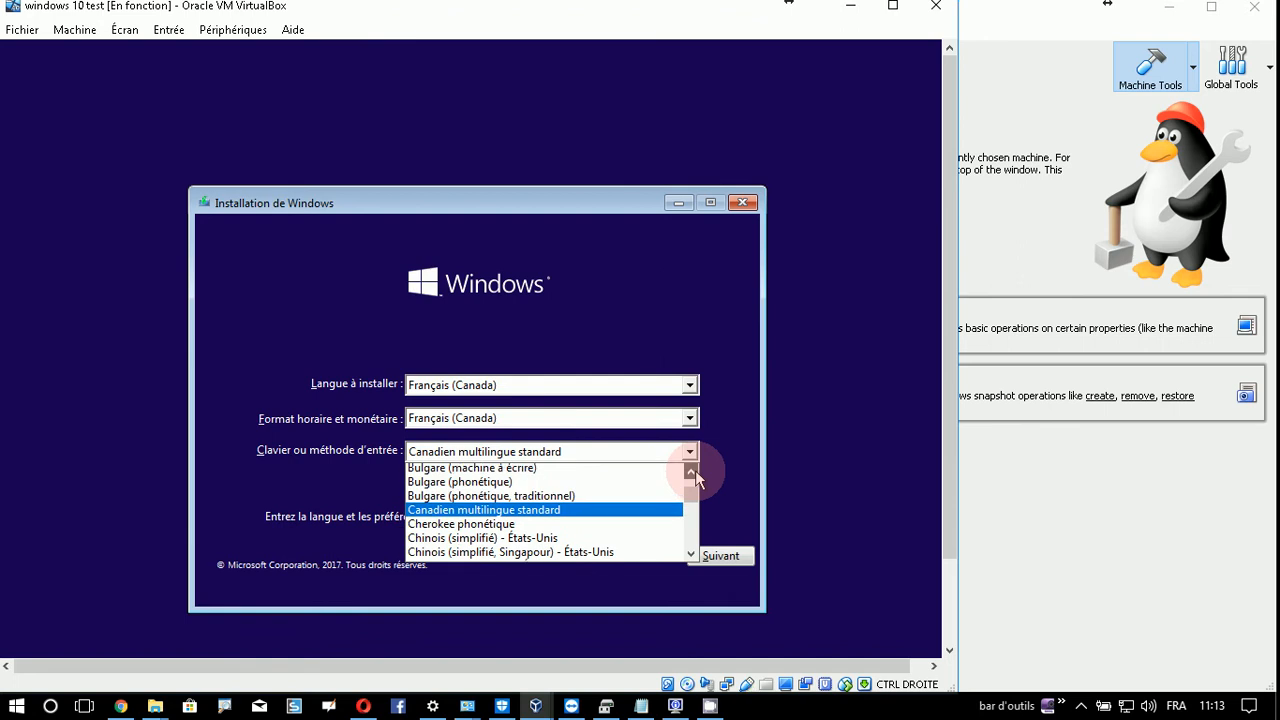
left_click_drag(691, 496, 690, 506)
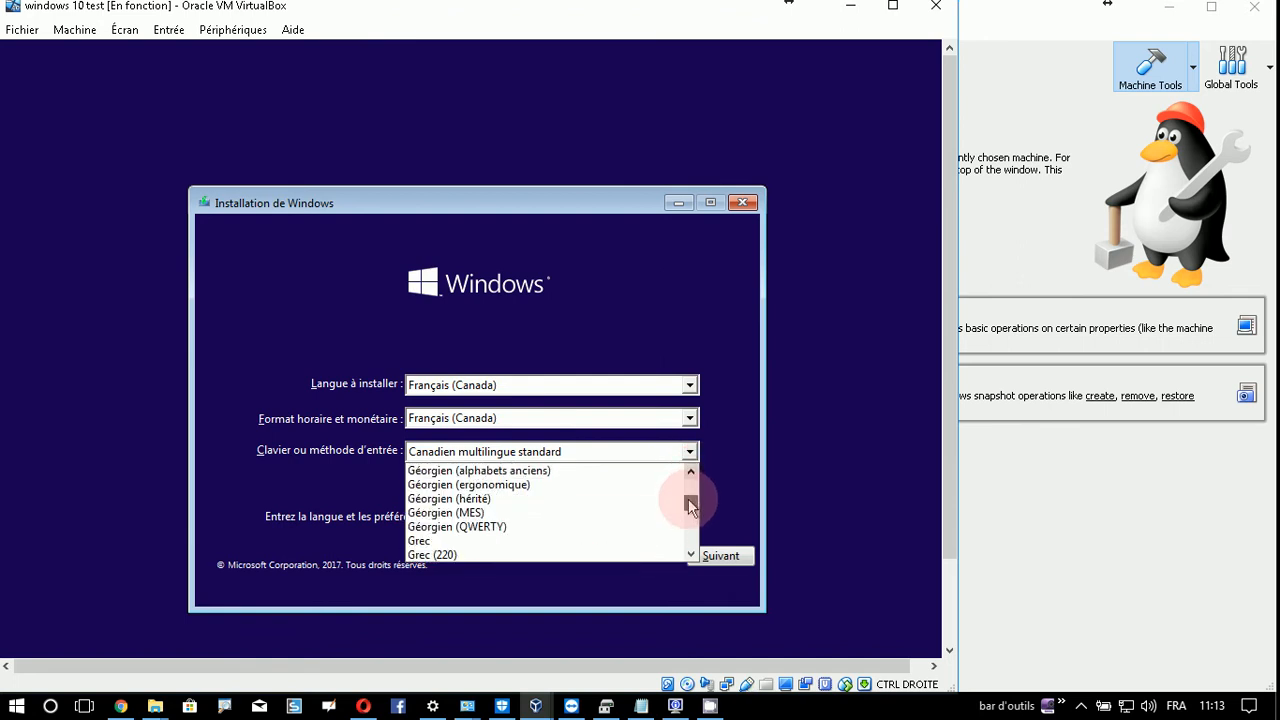
scroll(523, 514, "up", 2)
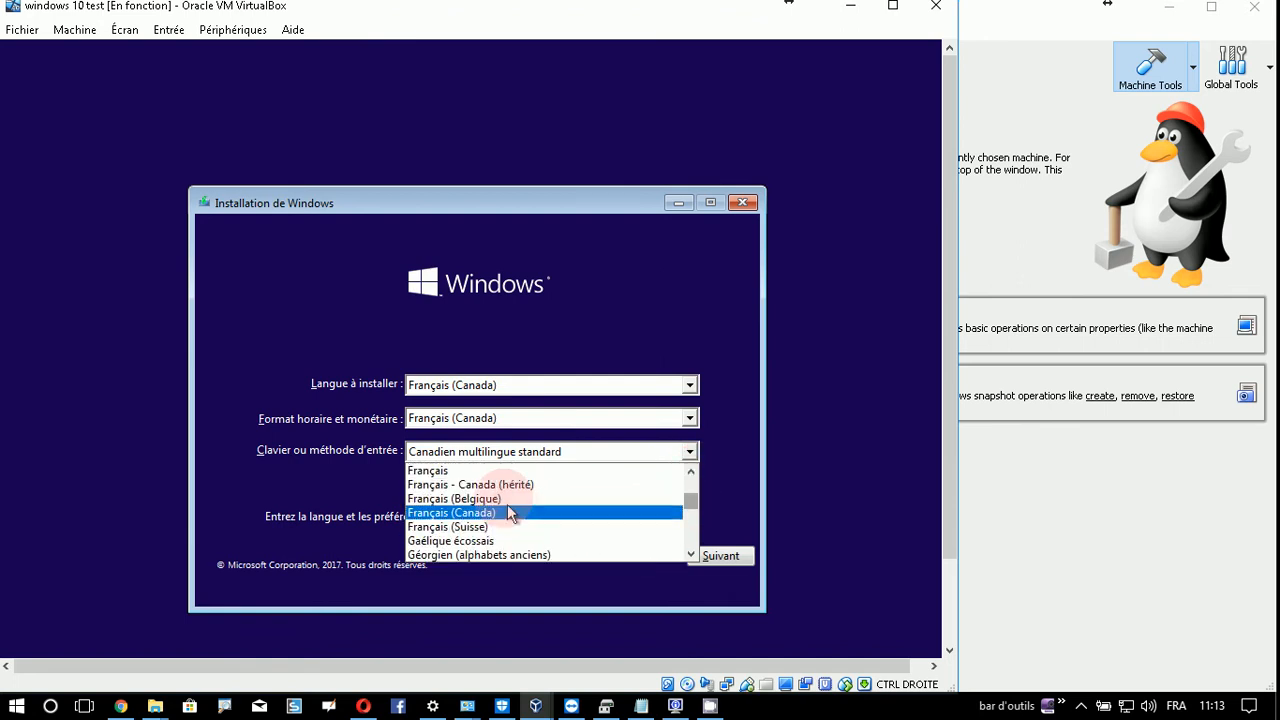
left_click(481, 513)
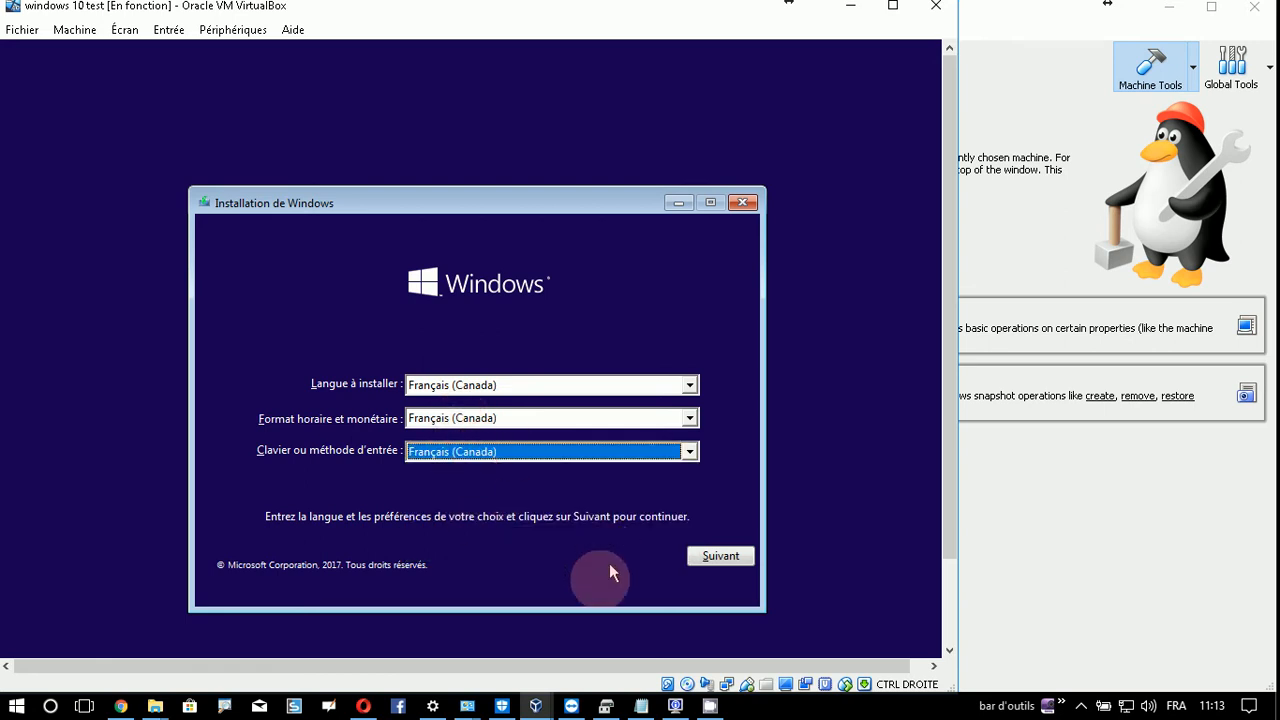
left_click(737, 556)
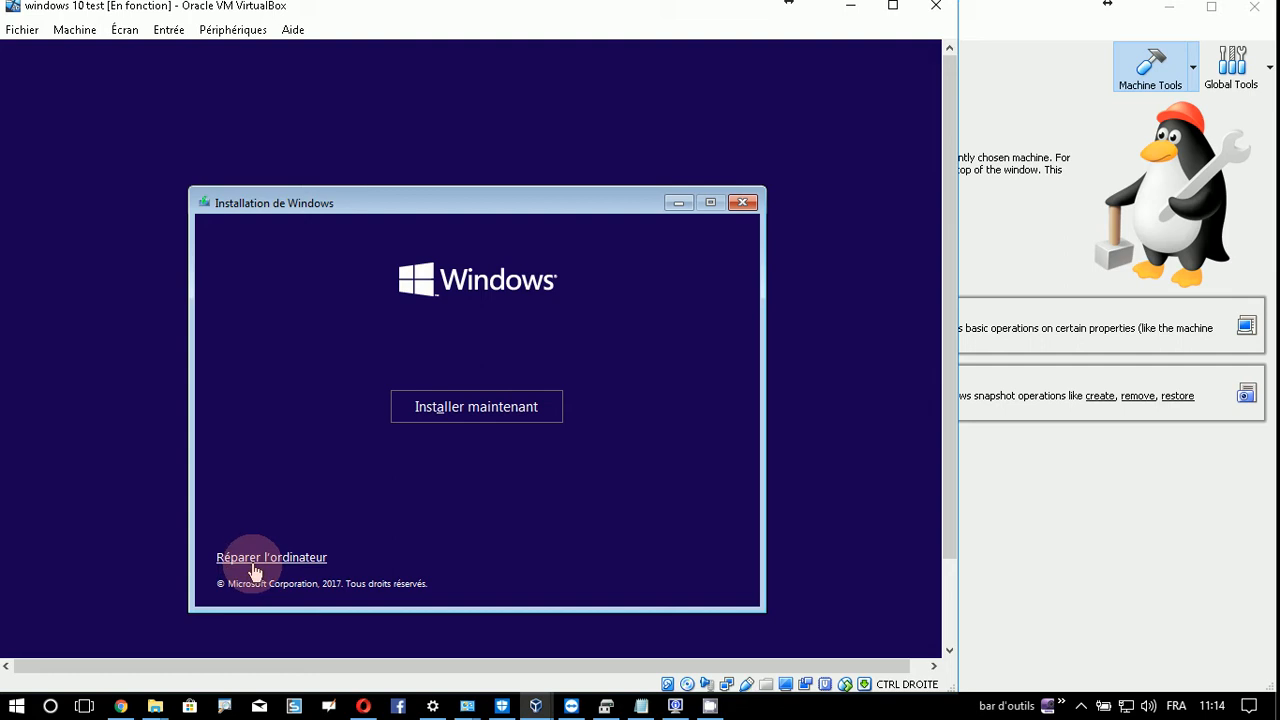
- Begin installing Windows, then minimize the VM and open its context menu in the manager
left_click(514, 418)
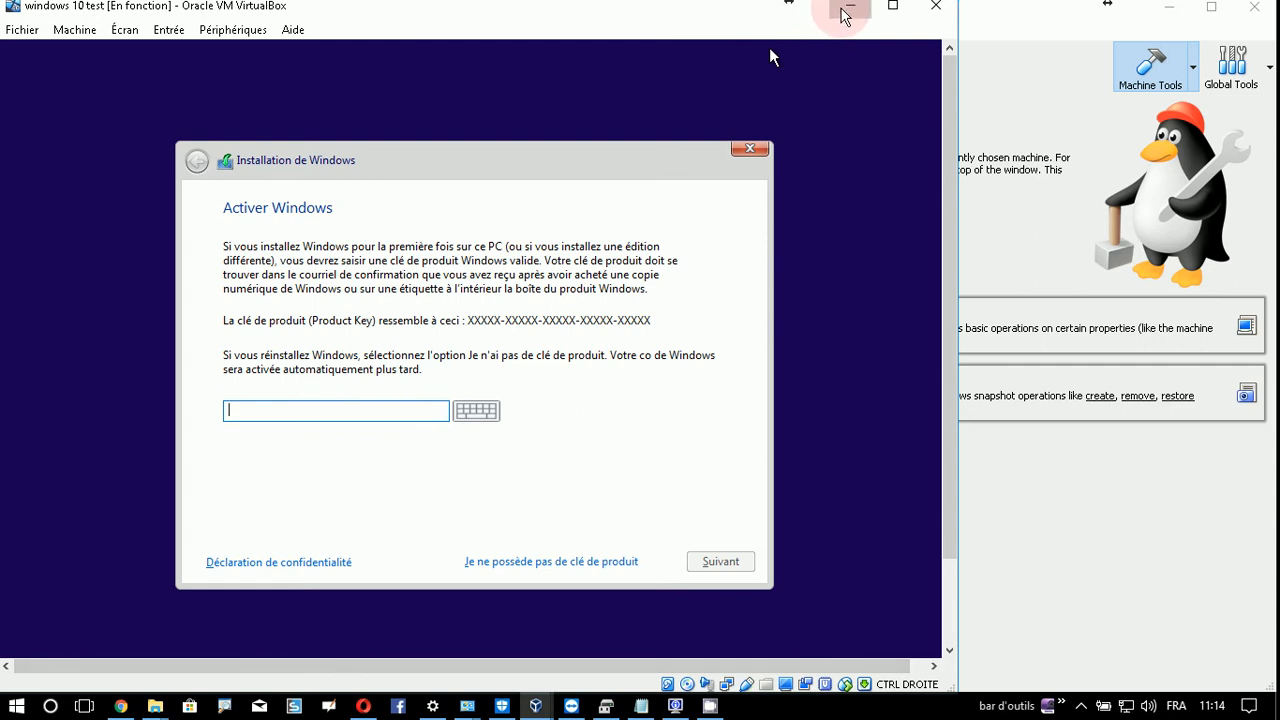
left_click(848, 8)
right_click(90, 228)
- Review the VM's Système settings (2048 Mo memory, EFI off) and close them unchanged
left_click(120, 246)
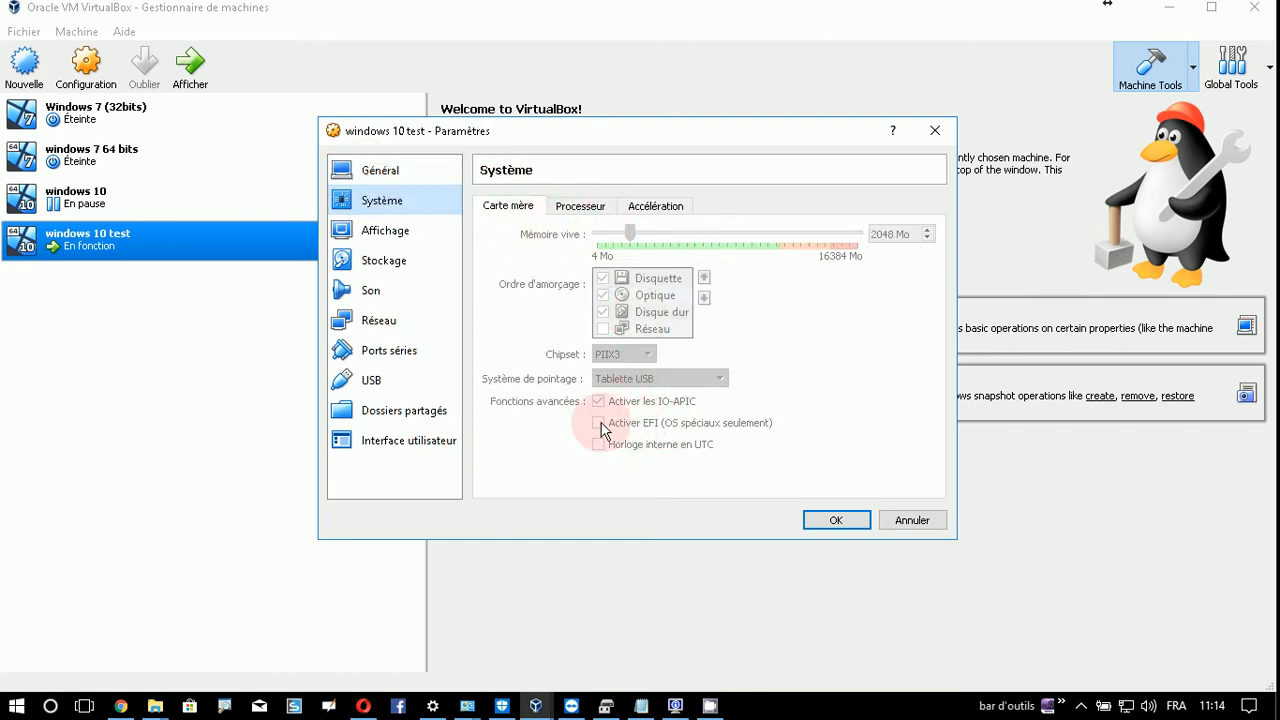
mouse_move(602, 428)
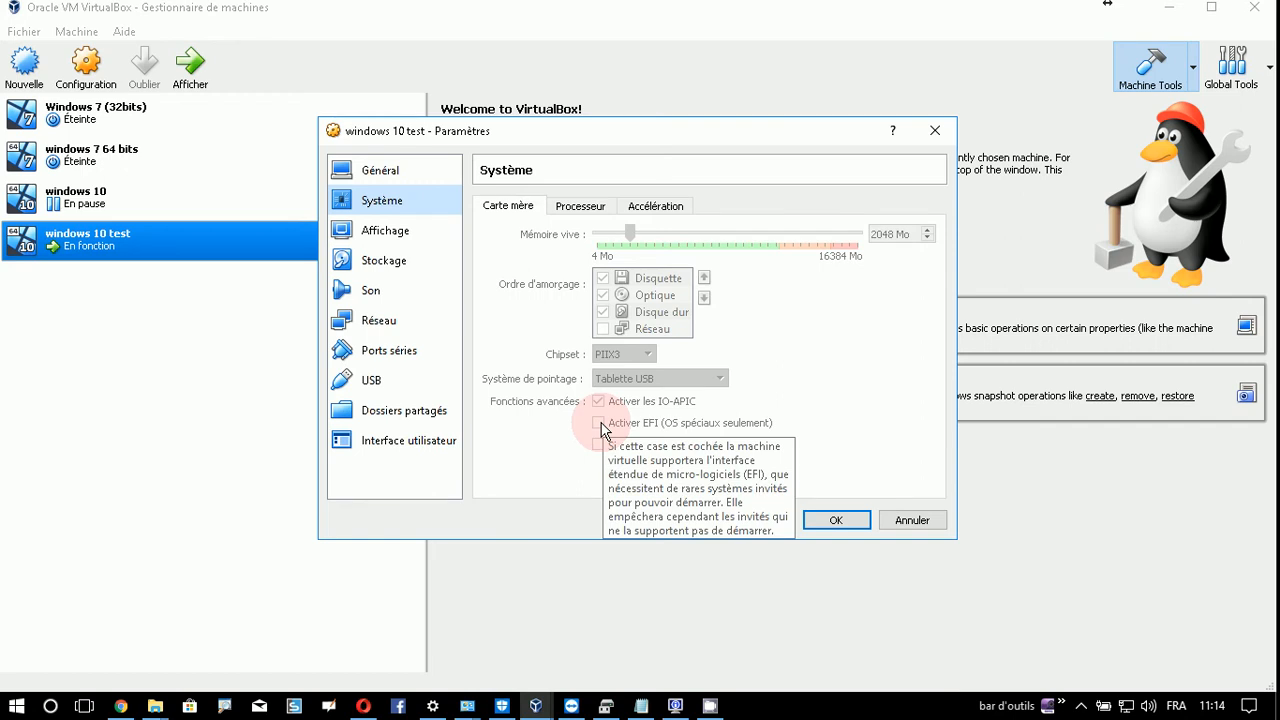
left_click(940, 520)
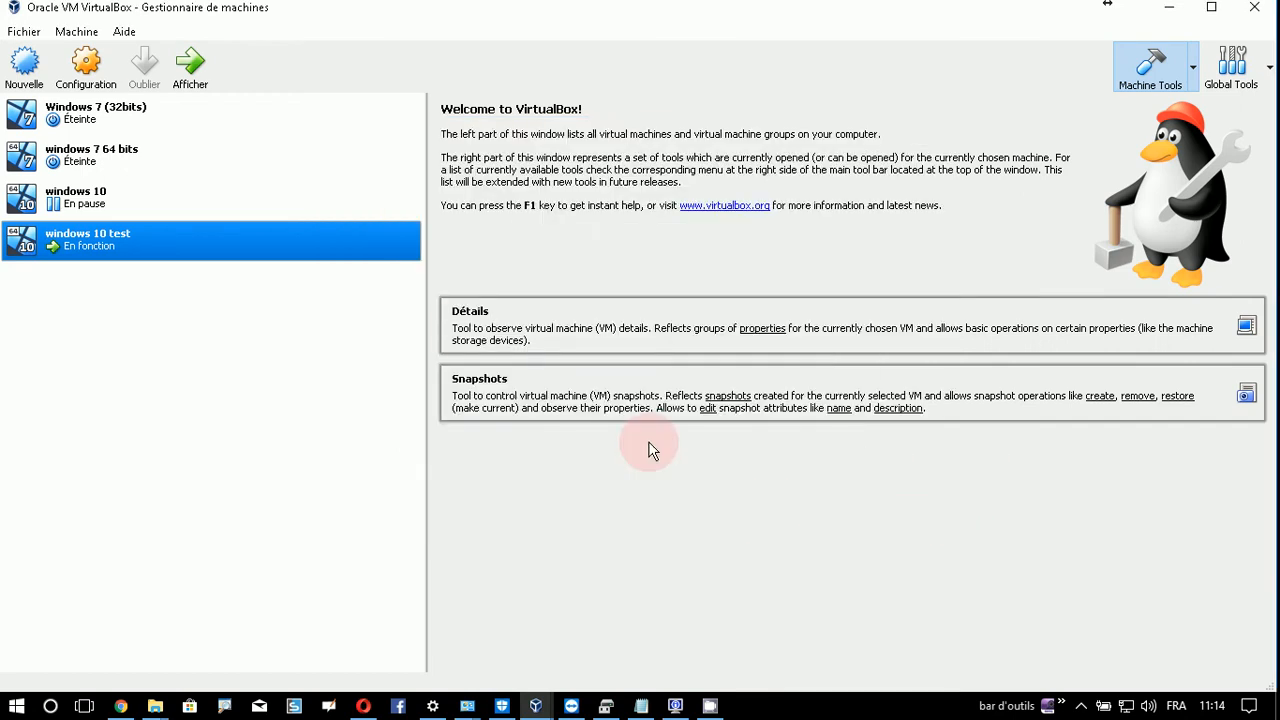
left_click(710, 706)
- Restore the VM window and continue setup without a product key
left_click(700, 638)
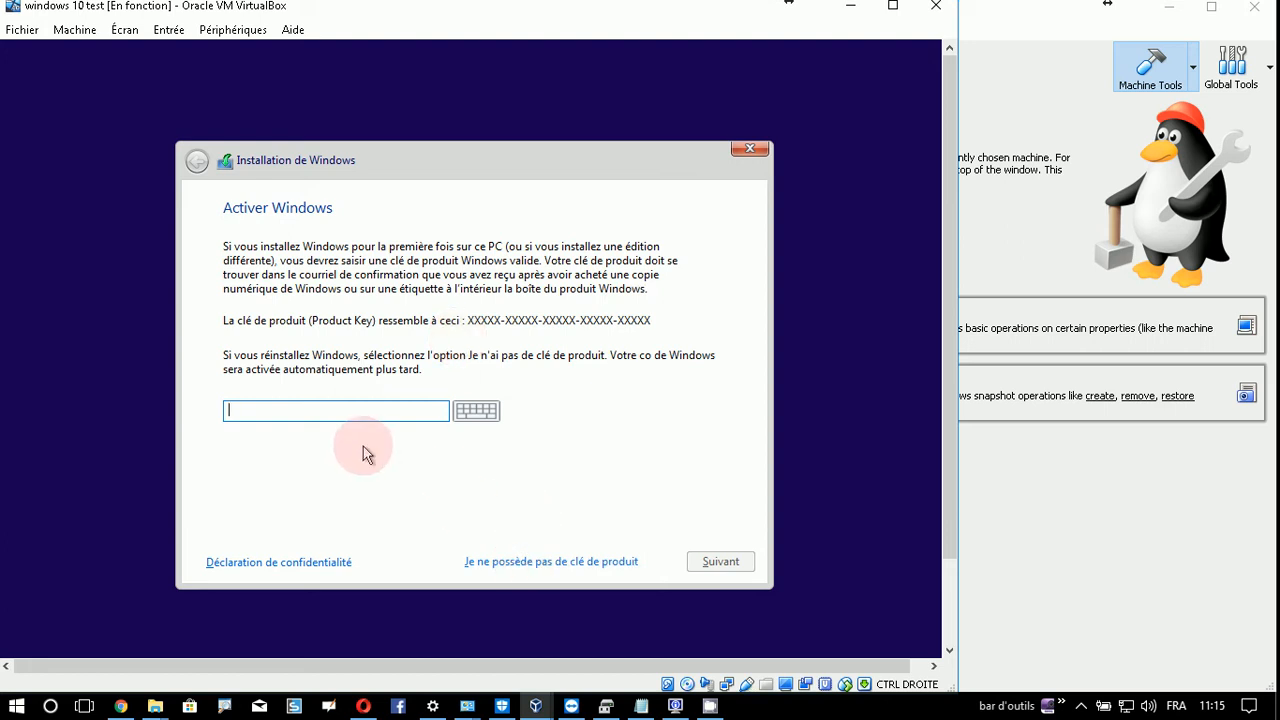
left_click(537, 565)
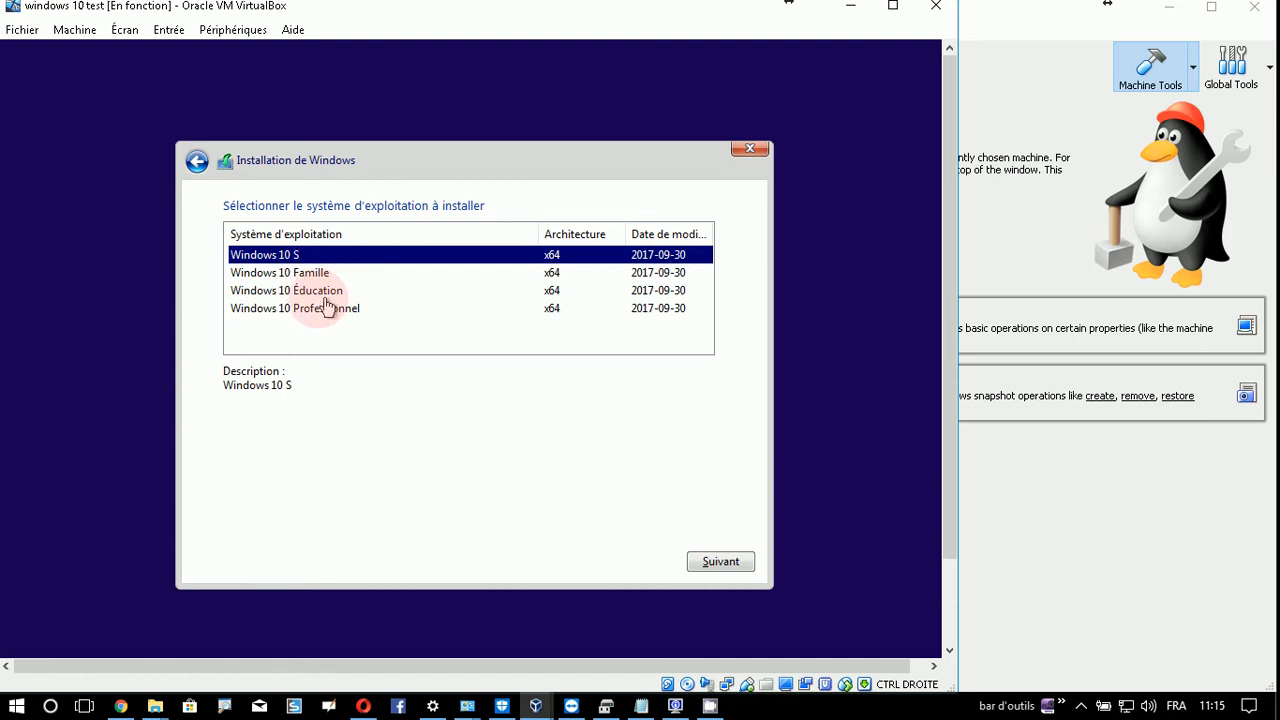
- Select Windows 10 Professionnel as the edition and continue to the licence terms
left_click(326, 293)
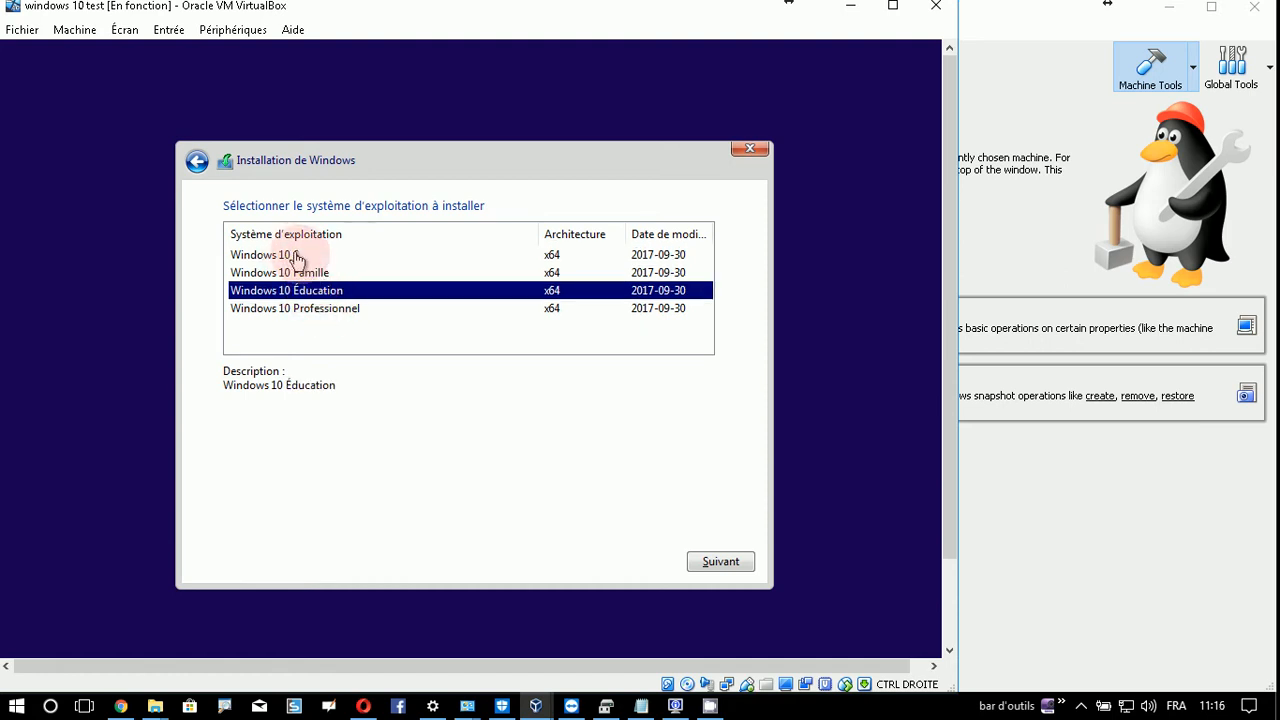
left_click(321, 318)
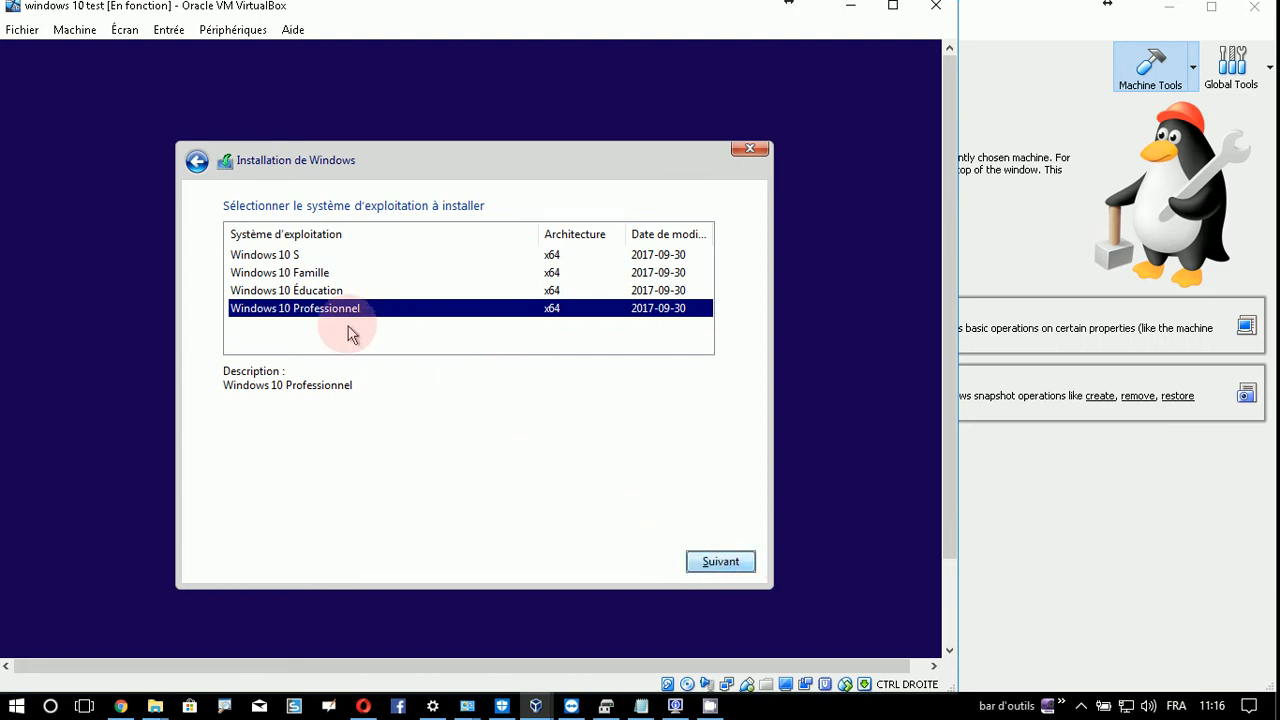
left_click(709, 561)
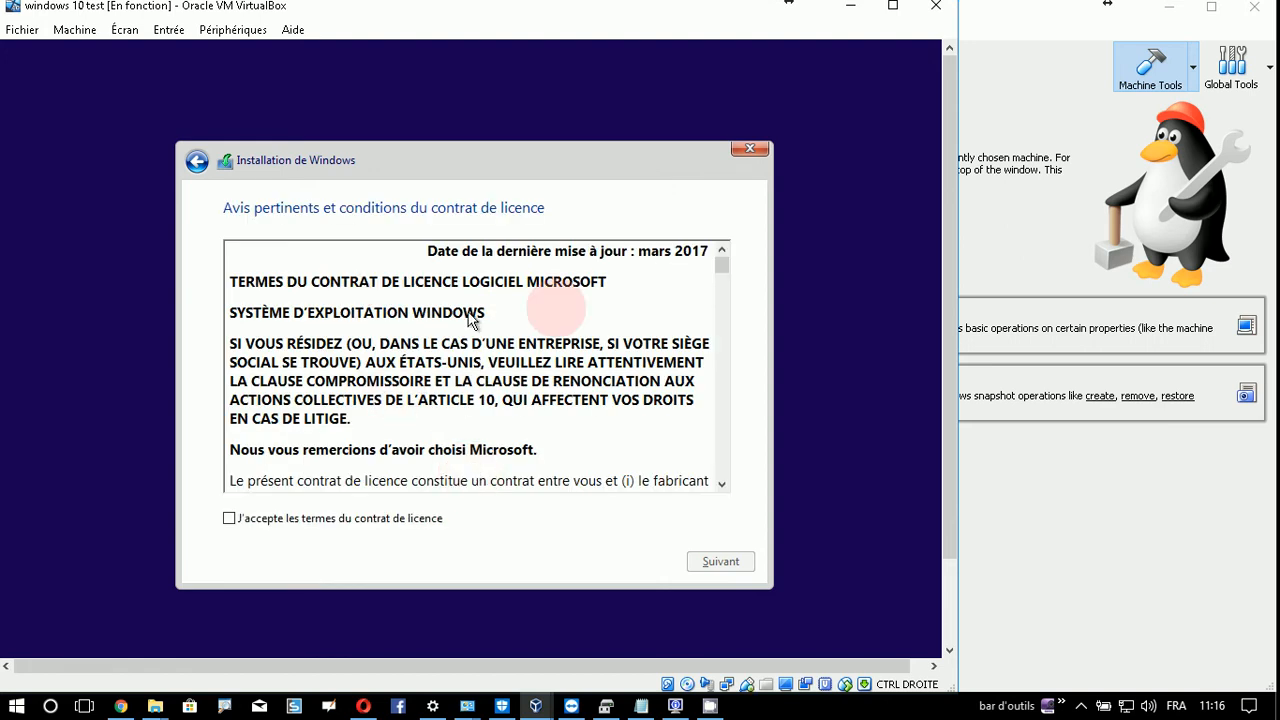
- Scroll the licence, tick J'accepte les termes du contrat de licence, and continue
left_click_drag(731, 275, 731, 500)
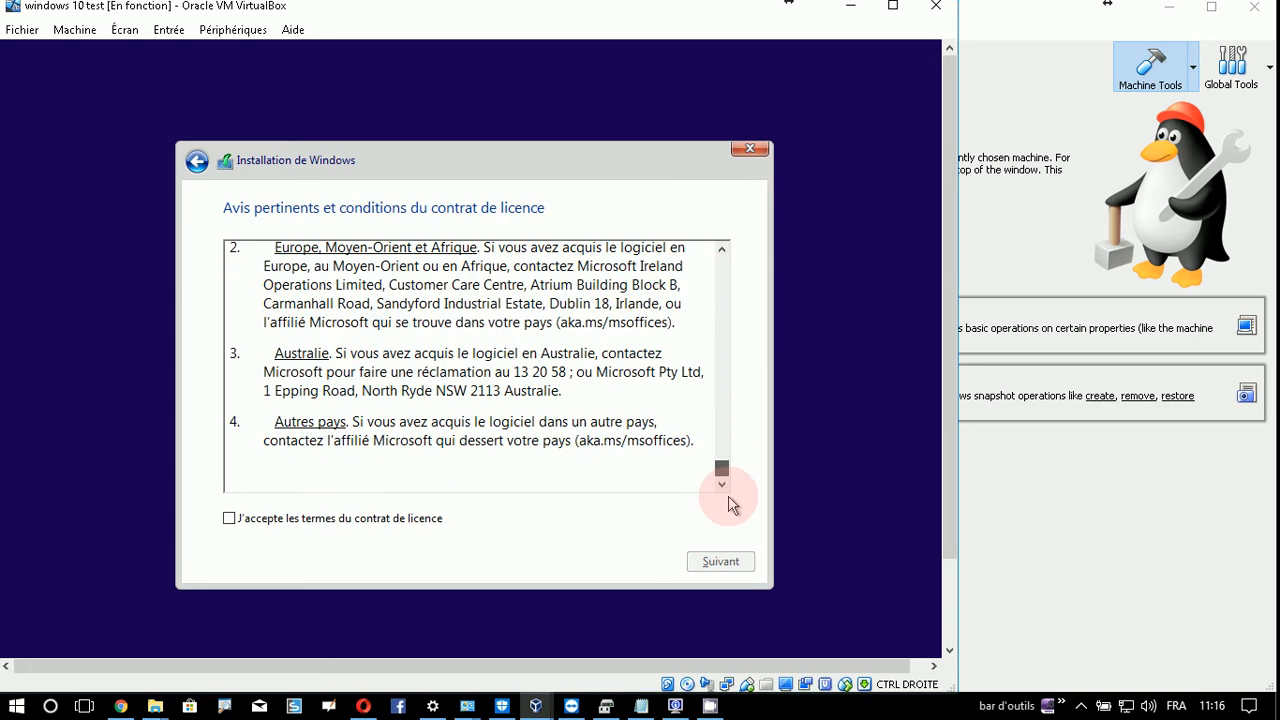
left_click(229, 519)
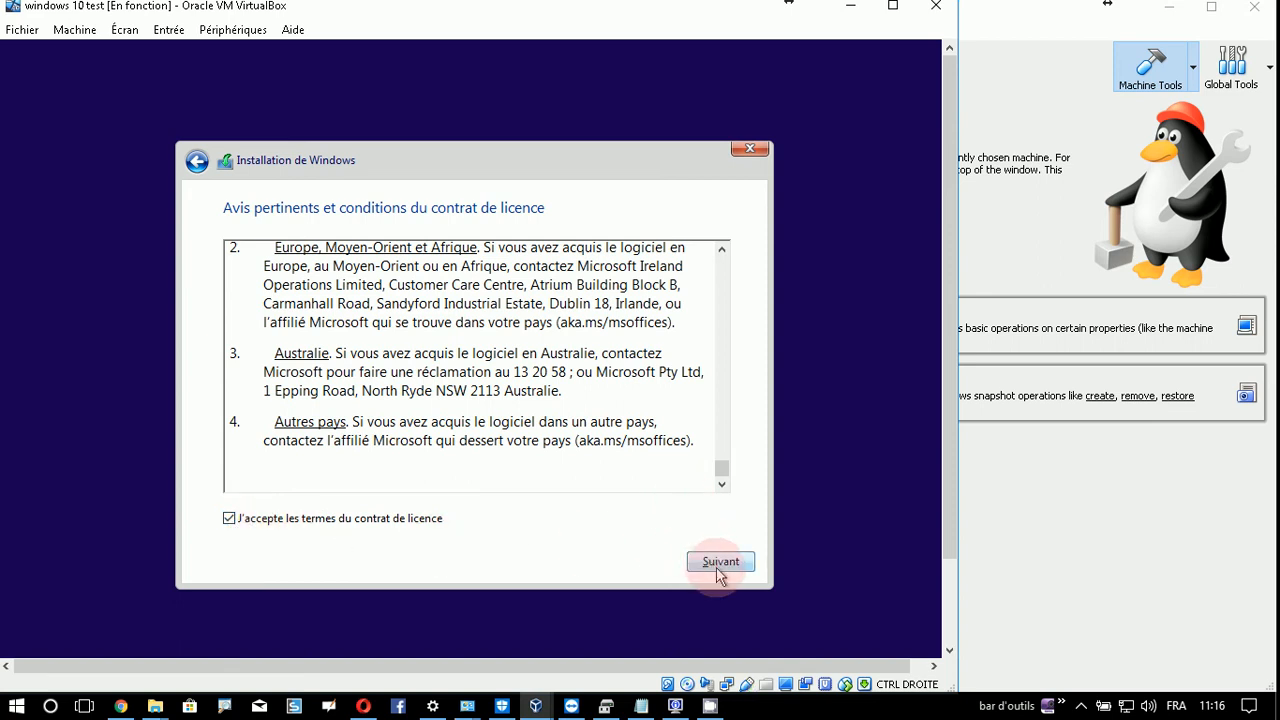
left_click(716, 565)
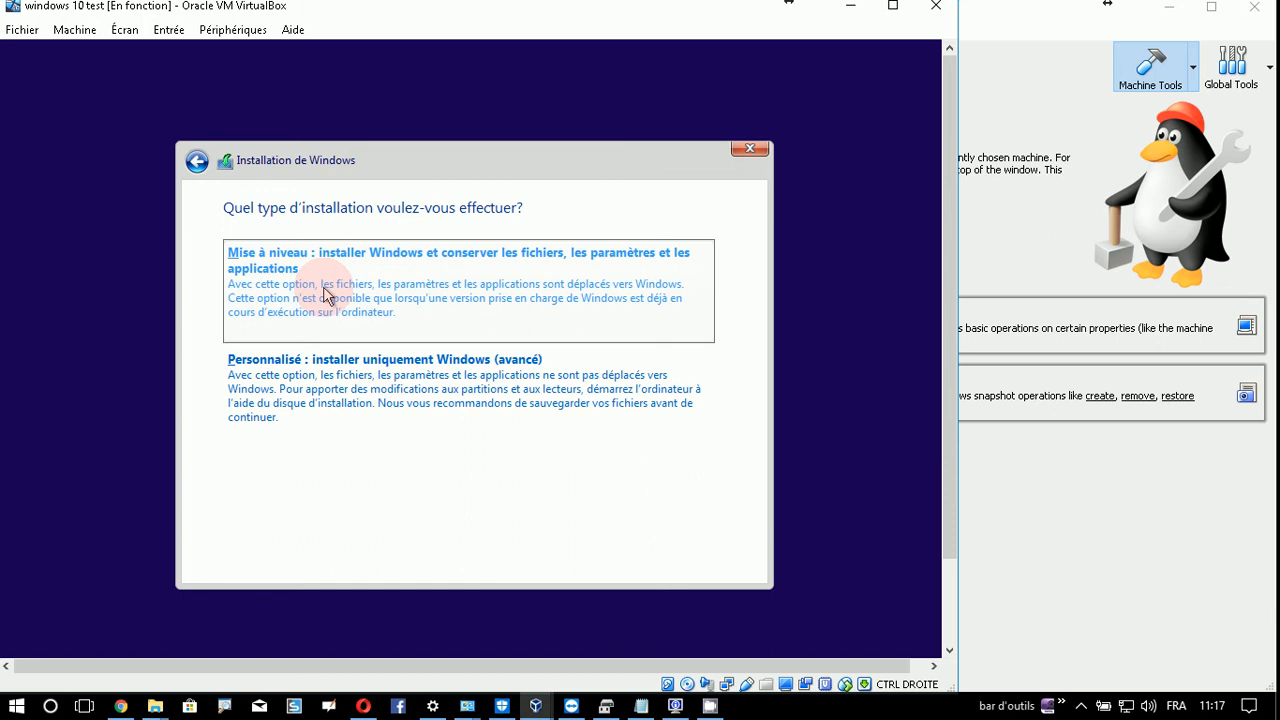
- Choose 'Personnalisé : installer uniquement Windows (avancé)' as the installation type
left_click(336, 395)
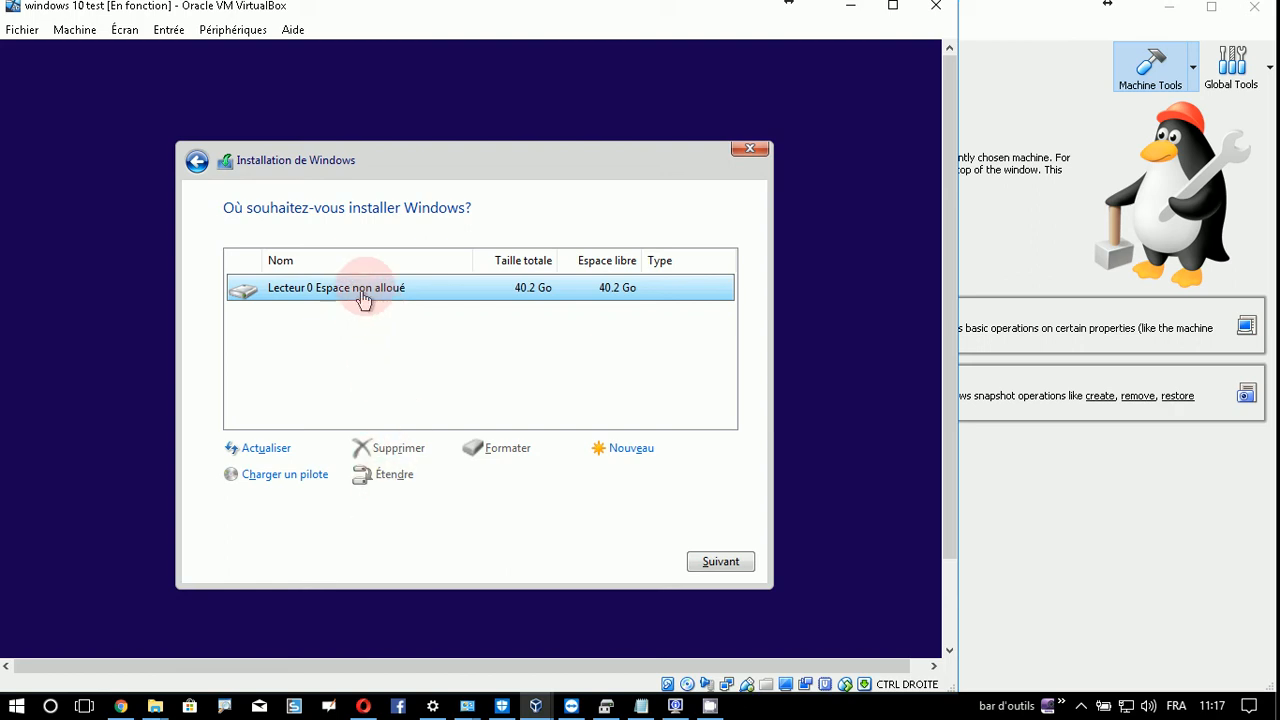
- Attempt a new 35000 Mo partition on Lecteur 0's unallocated space, which fails with error 0x8ad37c20
left_click(617, 455)
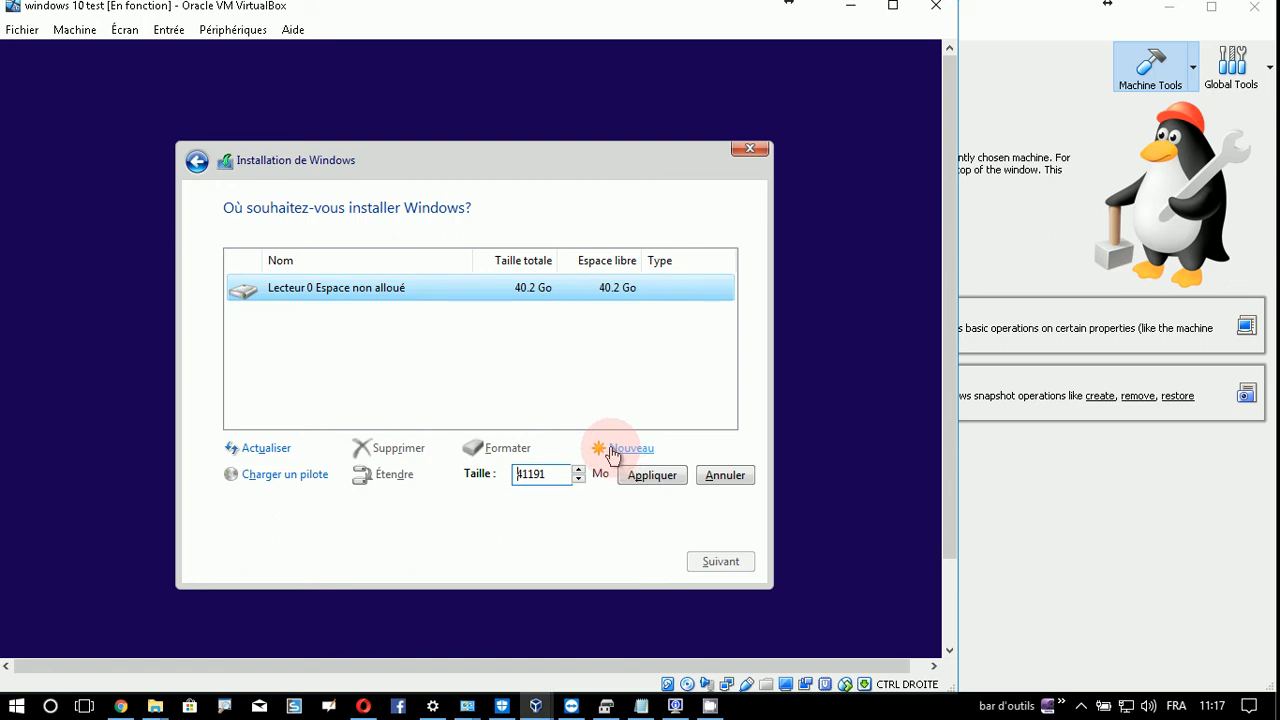
left_click(556, 473)
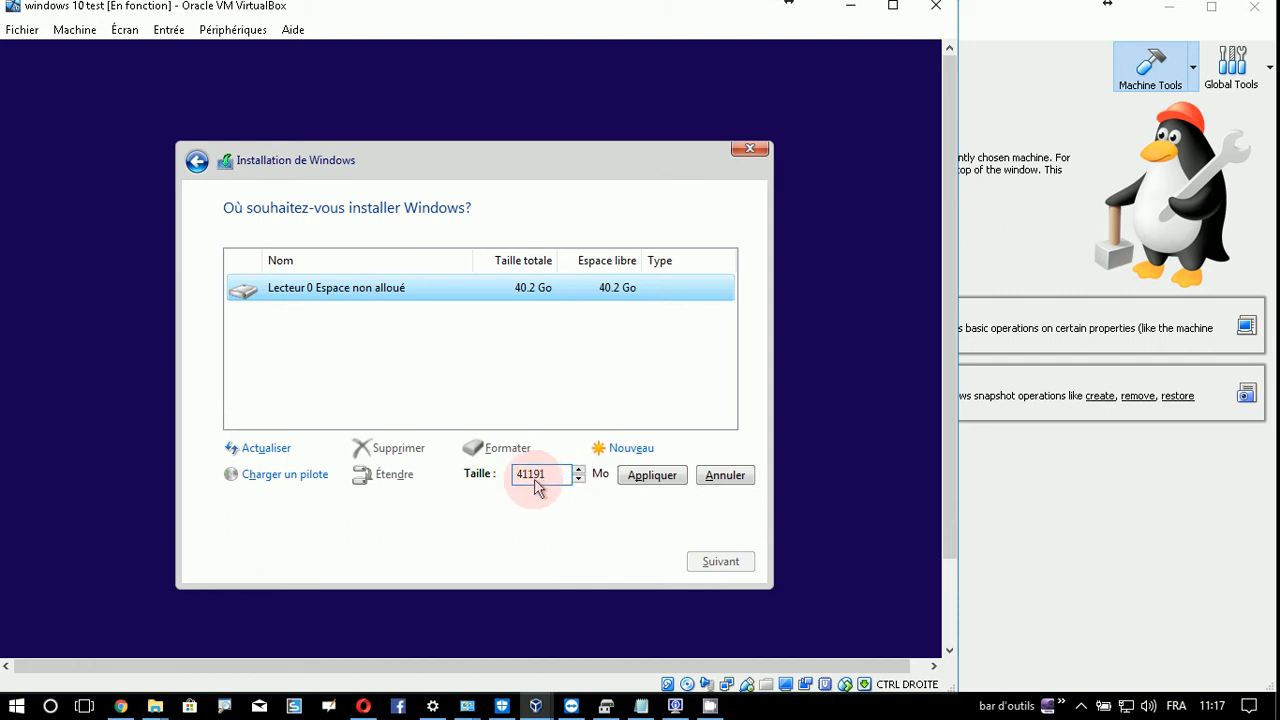
left_click_drag(522, 476, 569, 482)
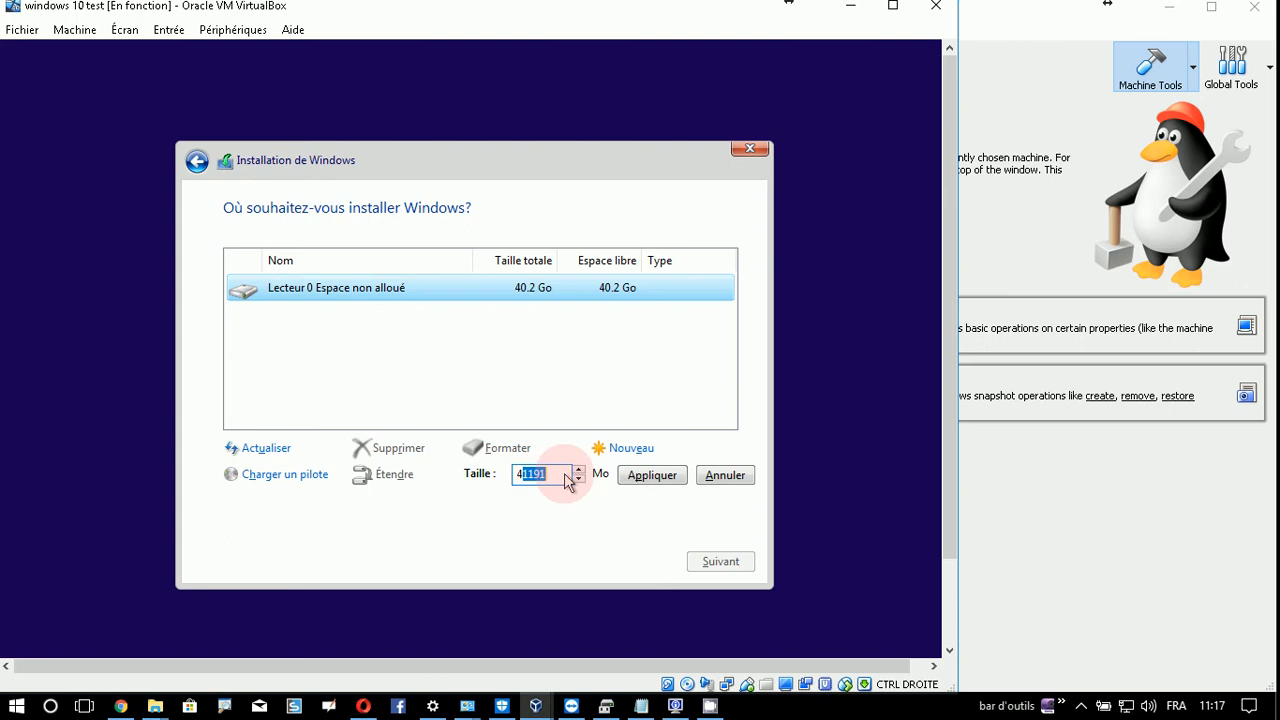
key("BackSpace")
key("BackSpace")
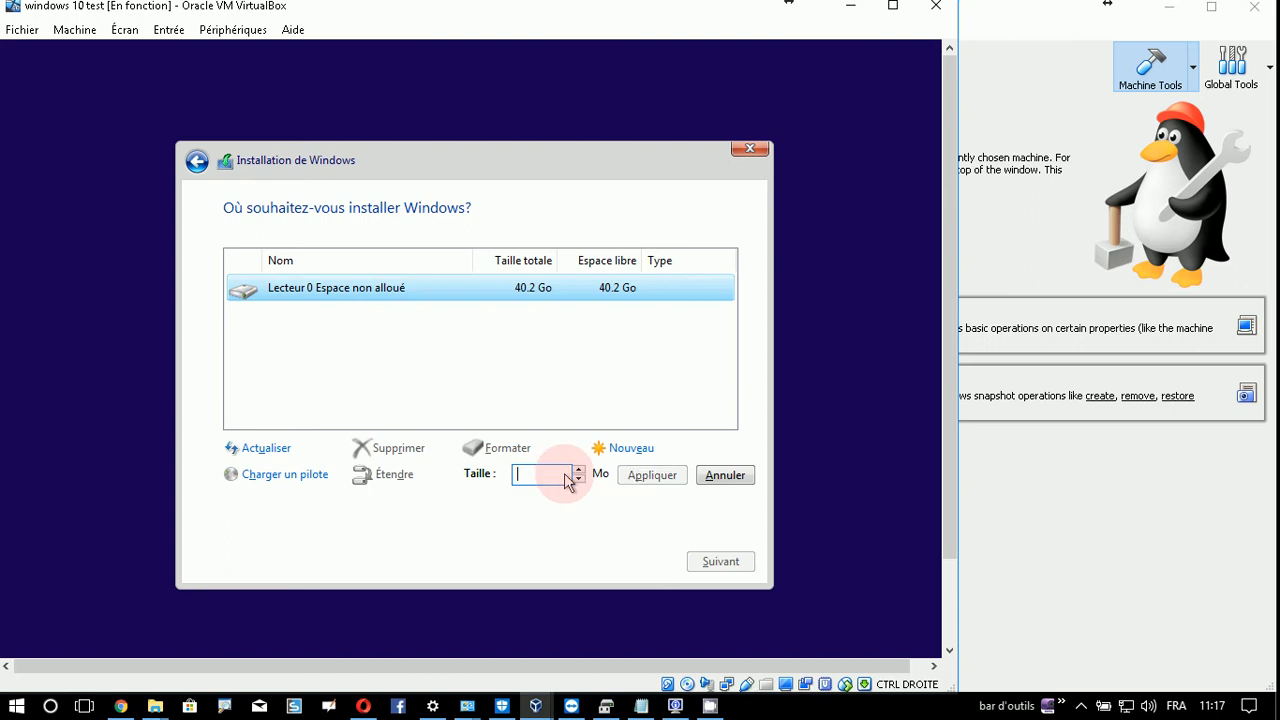
type("35000")
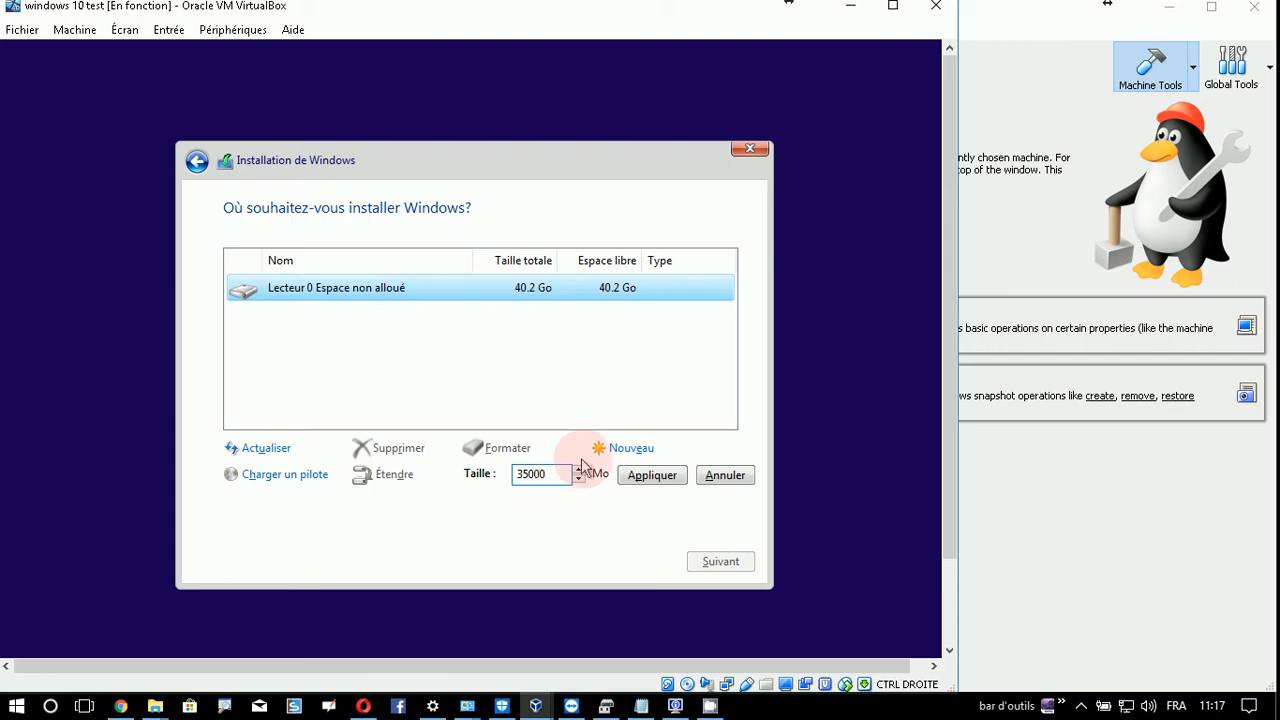
left_click(651, 477)
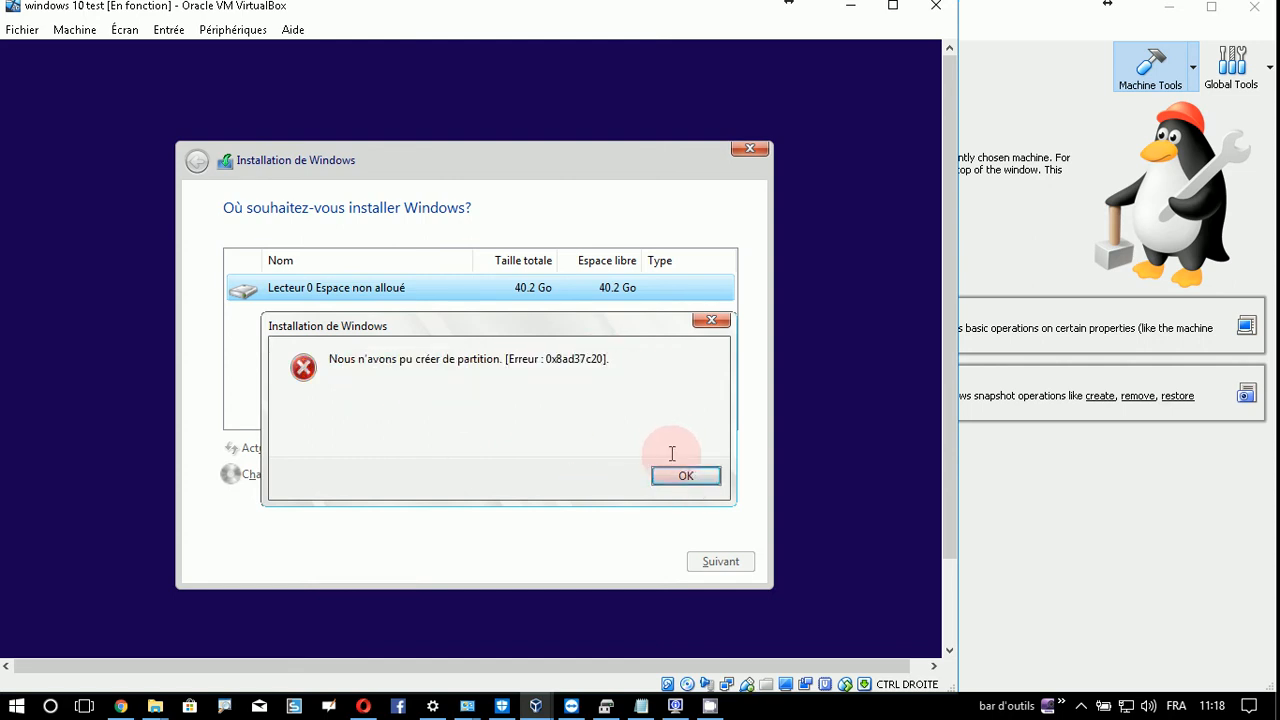
- Dismiss the error and create a 35000 Mo partition, accepting the extra system partitions
left_click(686, 475)
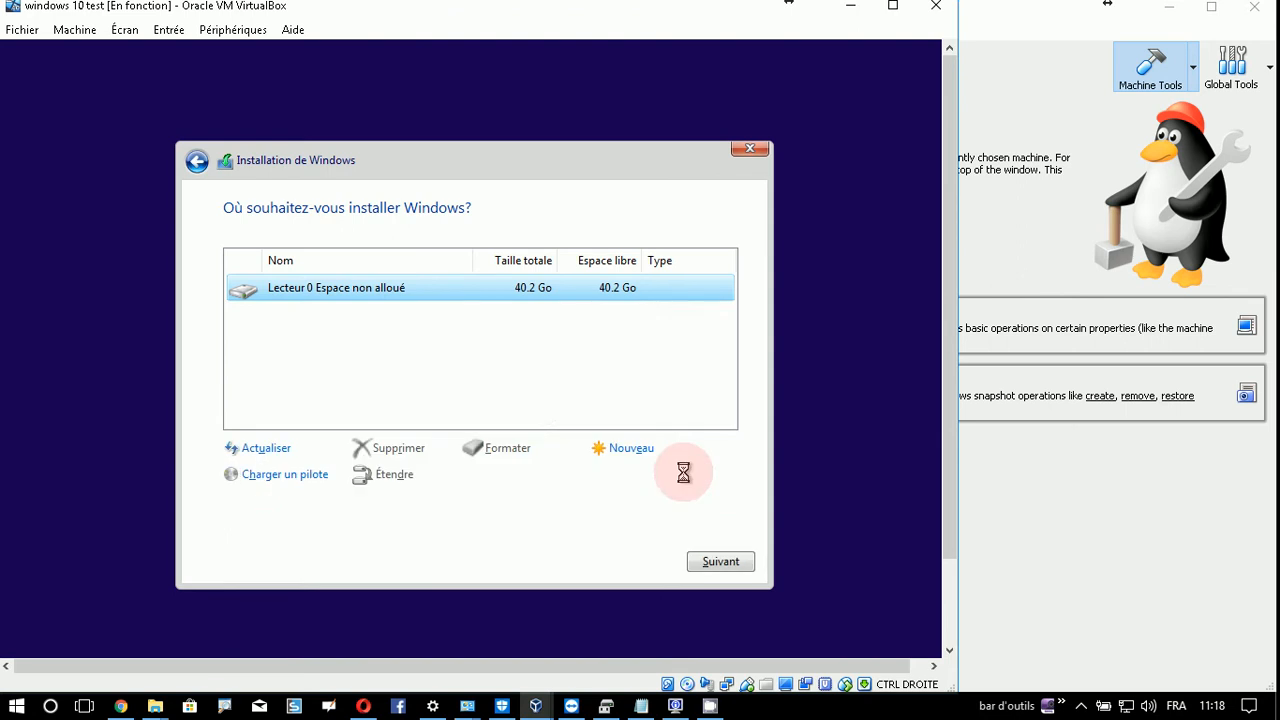
left_click(622, 449)
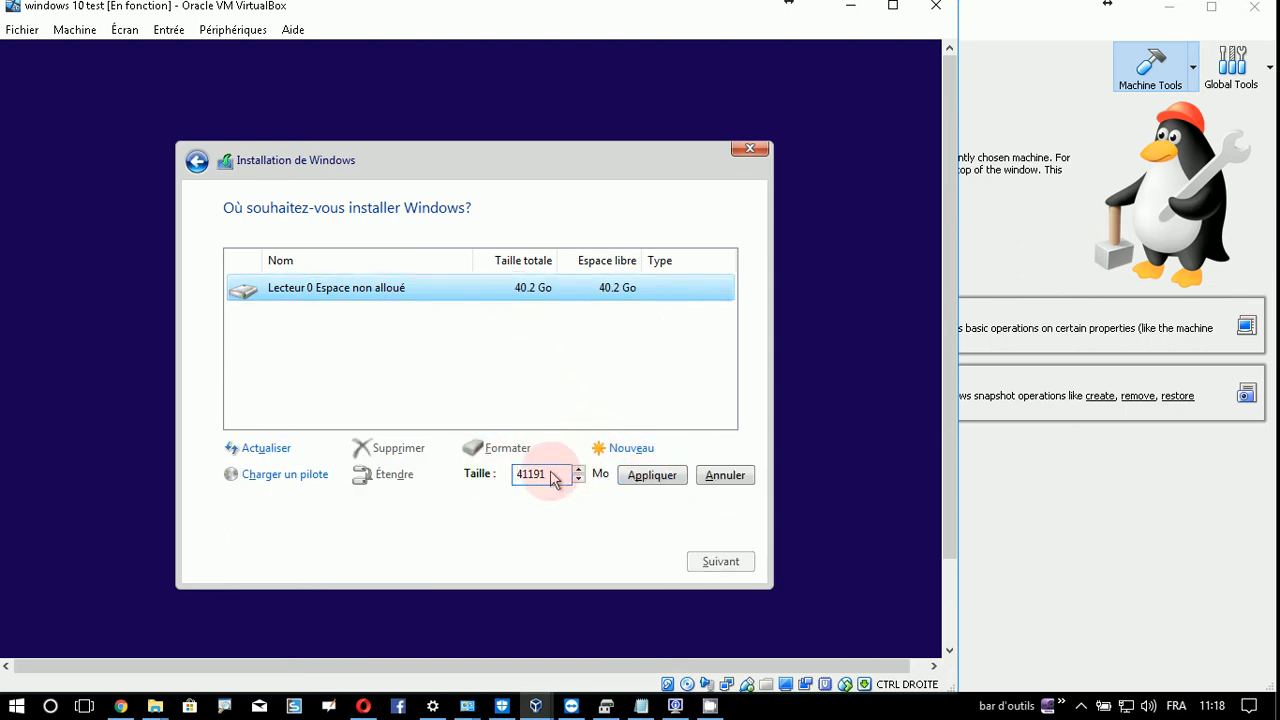
left_click_drag(558, 476, 518, 480)
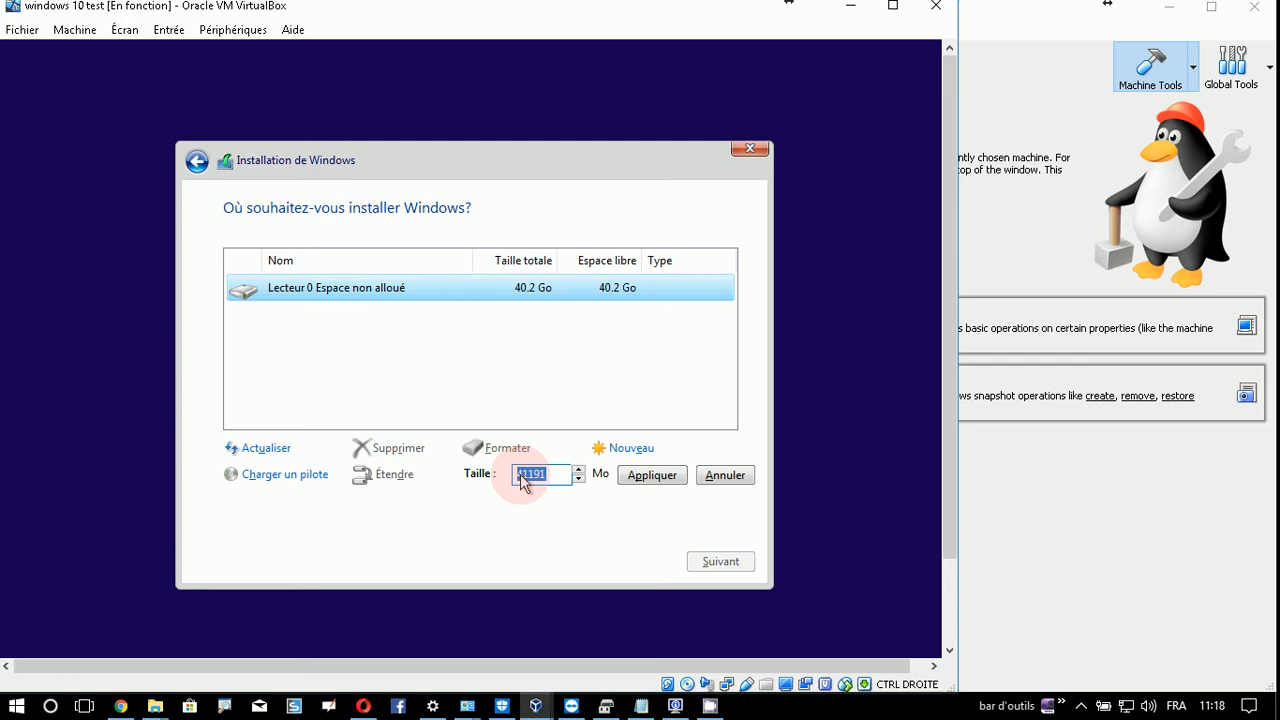
type("35000")
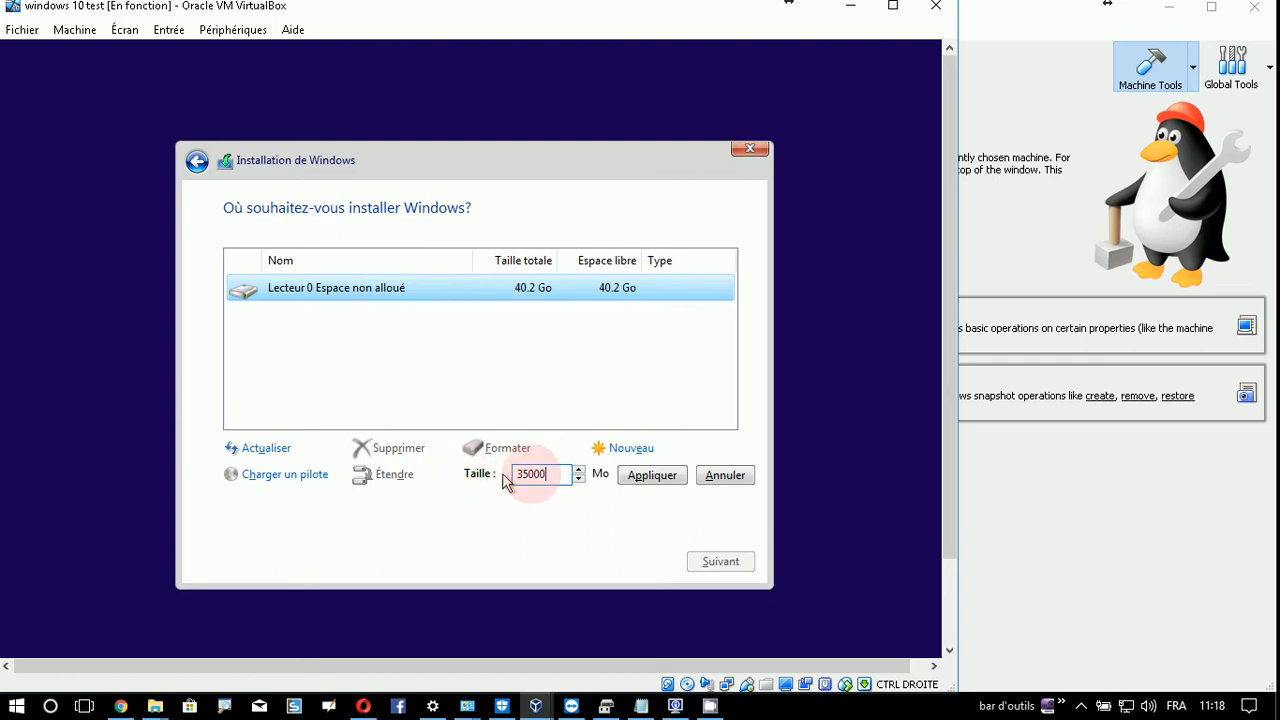
left_click(650, 476)
left_click(608, 477)
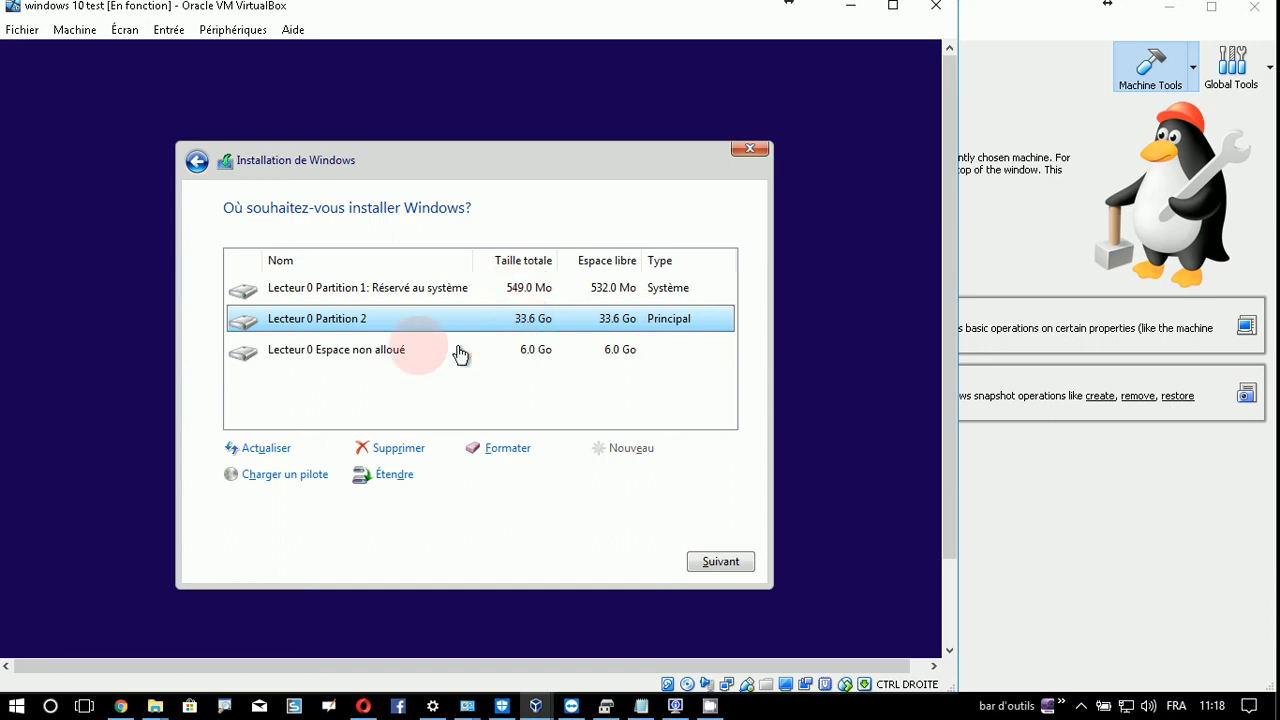
- Install Windows onto the 33.6 Go Lecteur 0 Partition 2
left_click(549, 363)
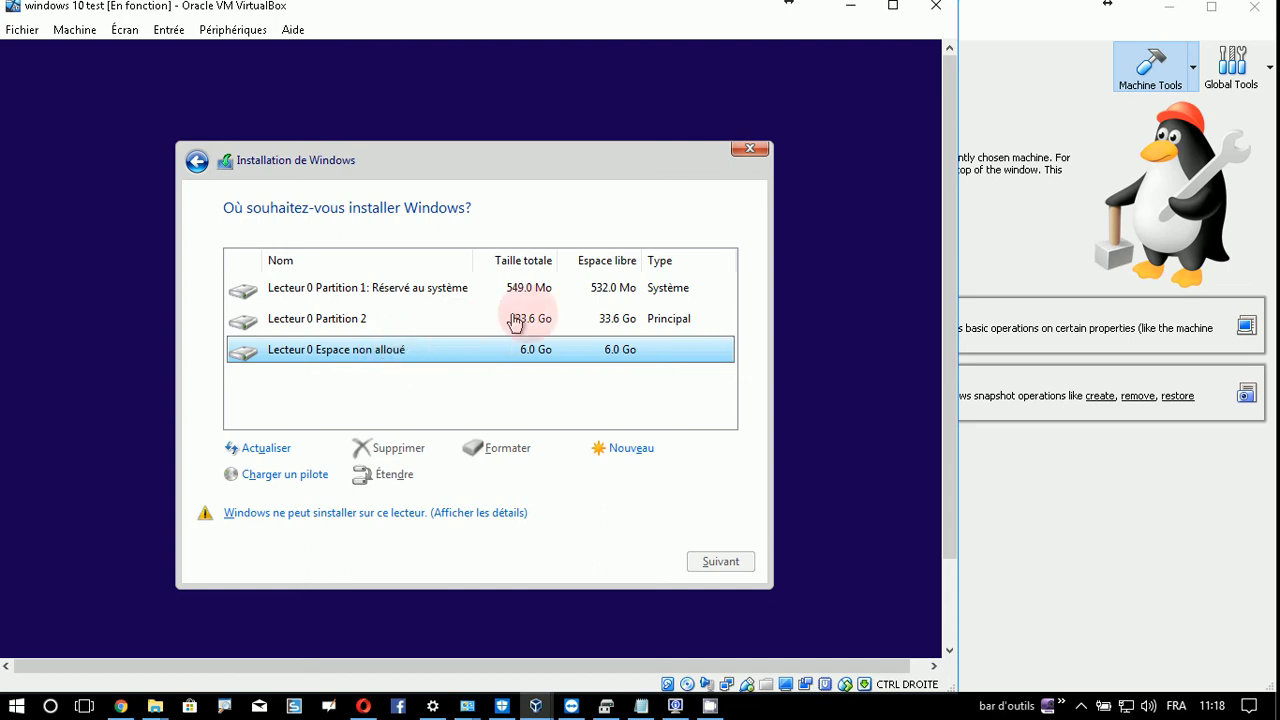
left_click(484, 329)
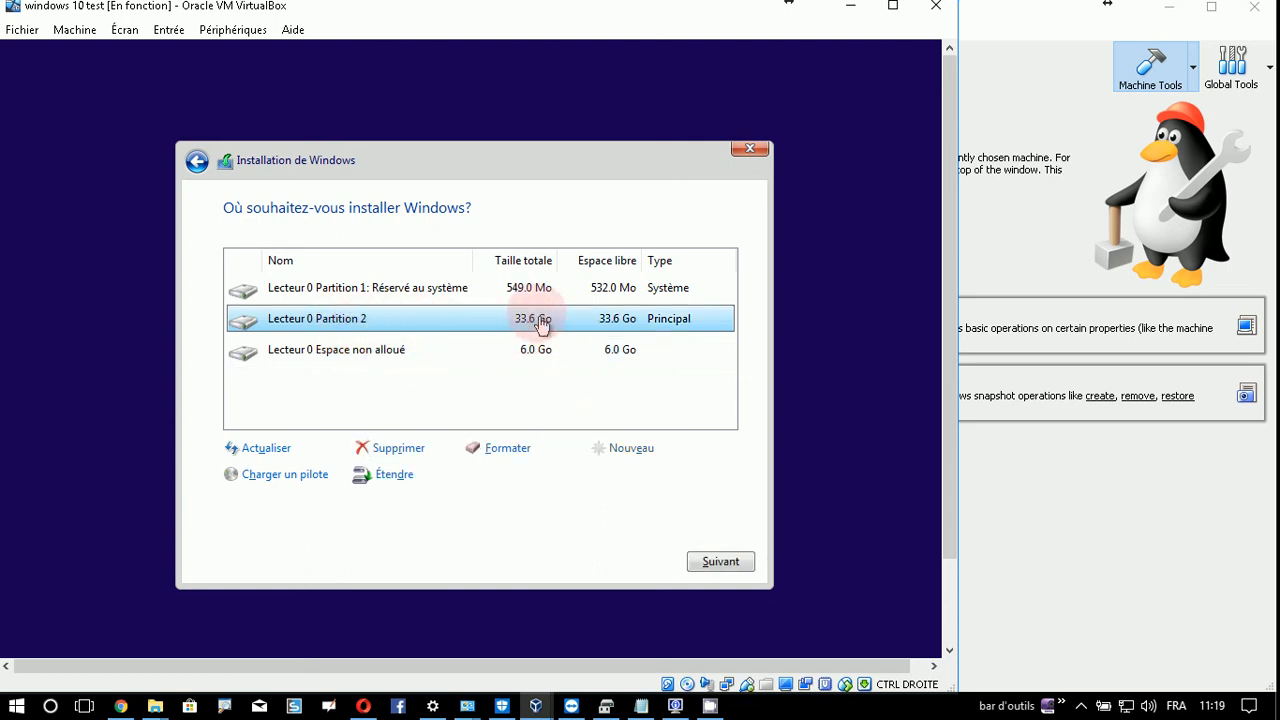
left_click(717, 563)
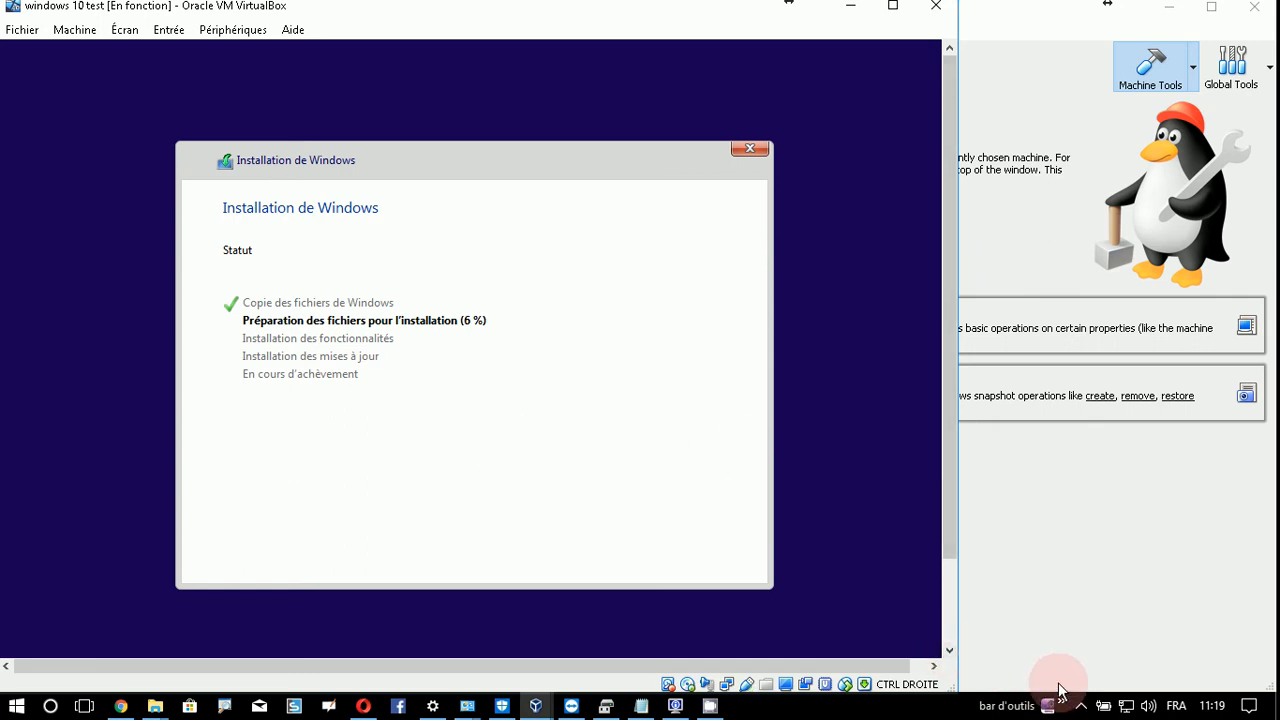
- Bring up the screen recorder's window from the hidden tray icons while Windows installs
left_click(1082, 708)
left_click(1083, 630)
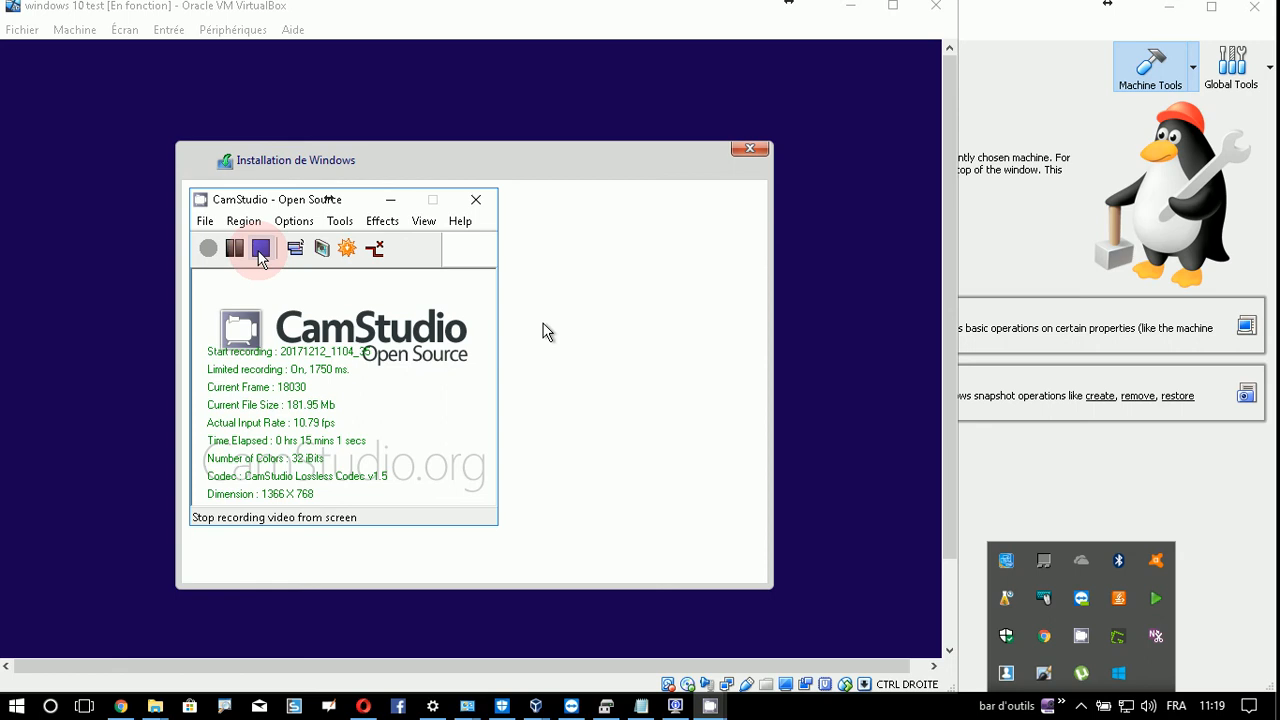
- Pause and hide the screen recorder, maximize VirtualBox, and confirm Canada as the region
left_click(234, 248)
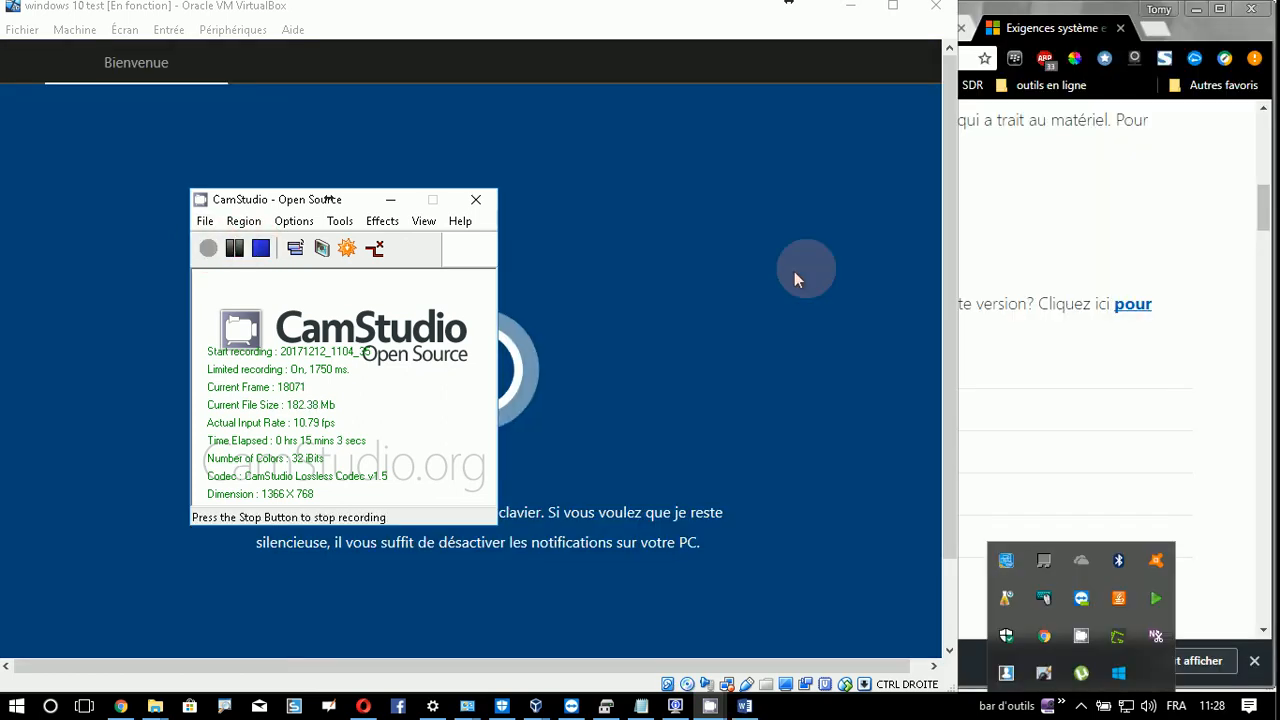
left_click(388, 199)
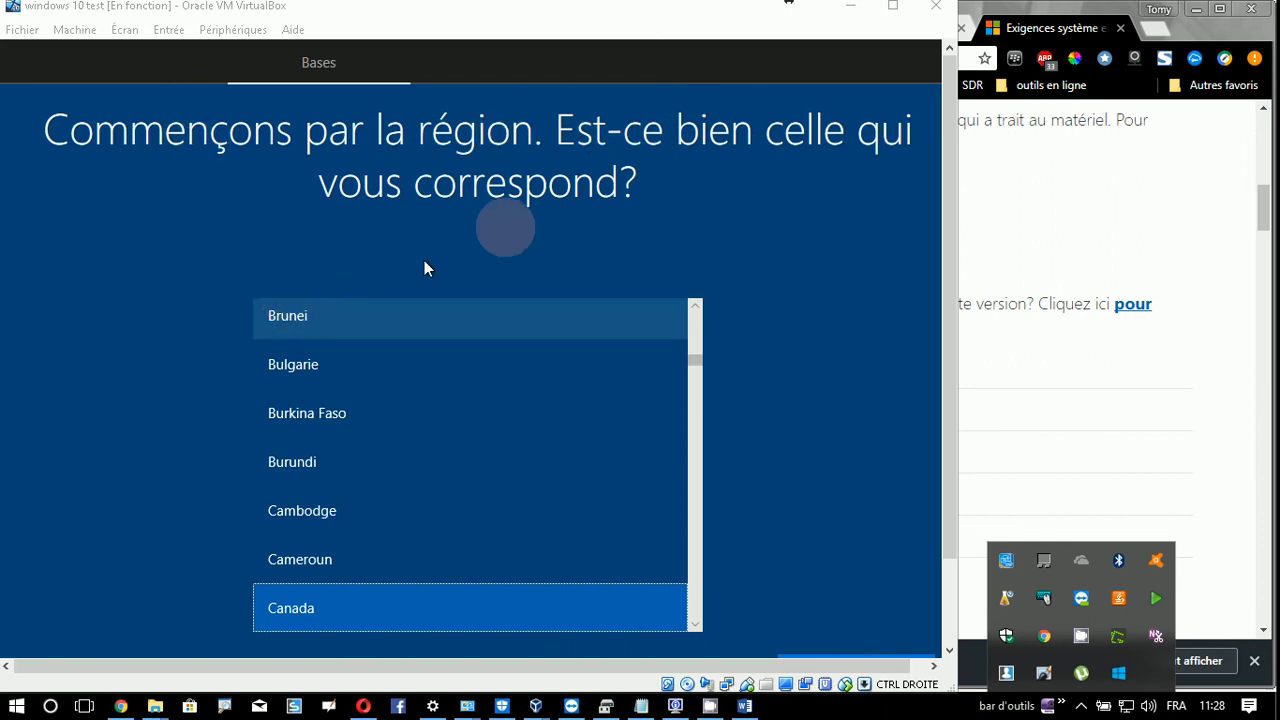
left_click(890, 7)
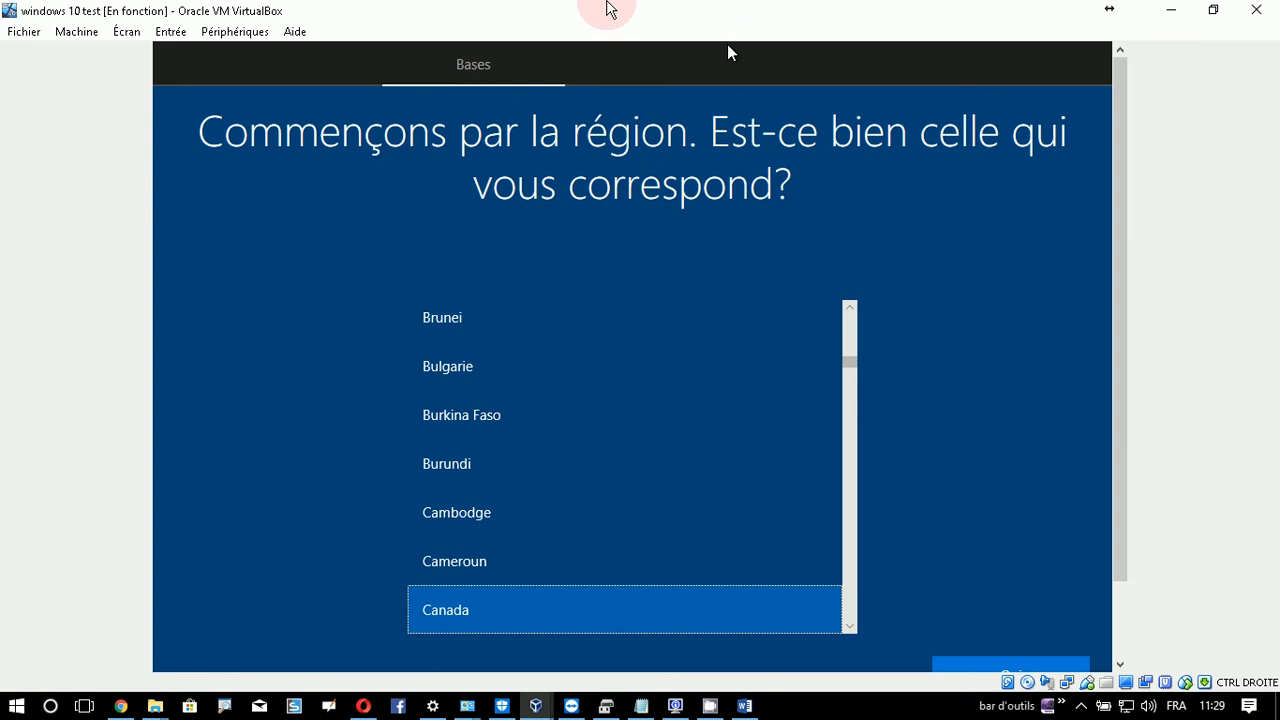
left_click_drag(1114, 371, 1113, 462)
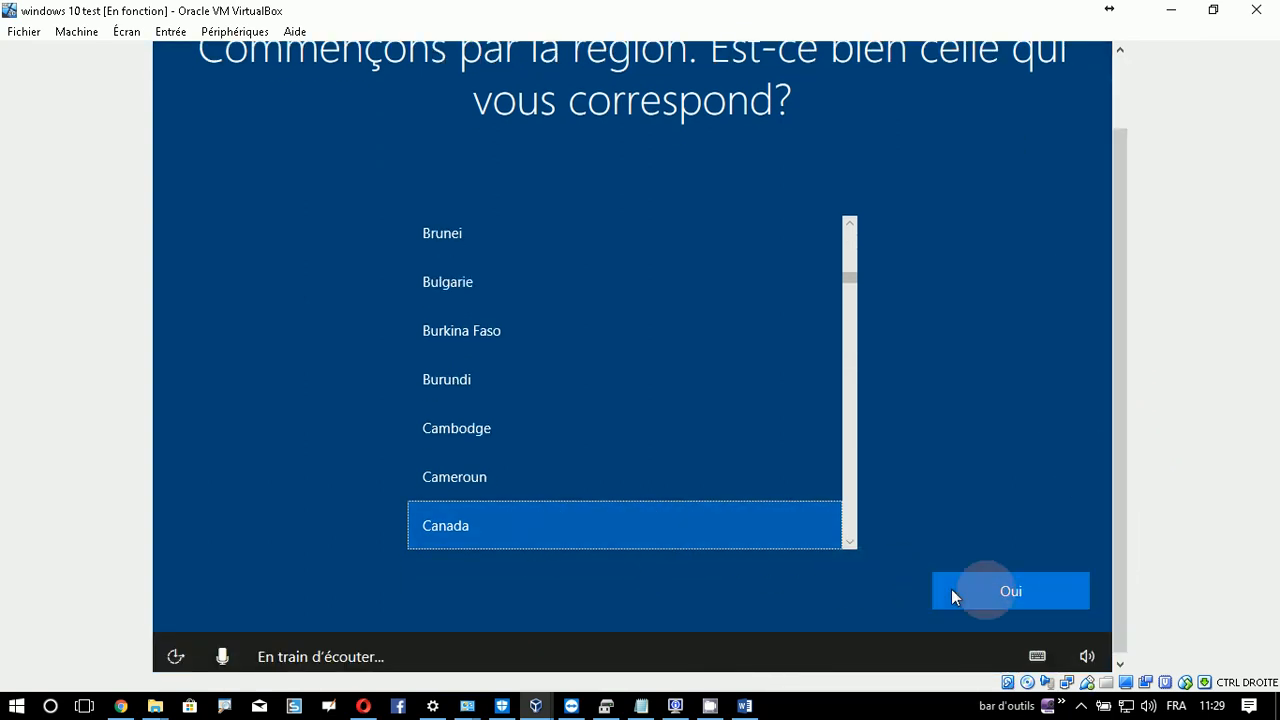
left_click(998, 590)
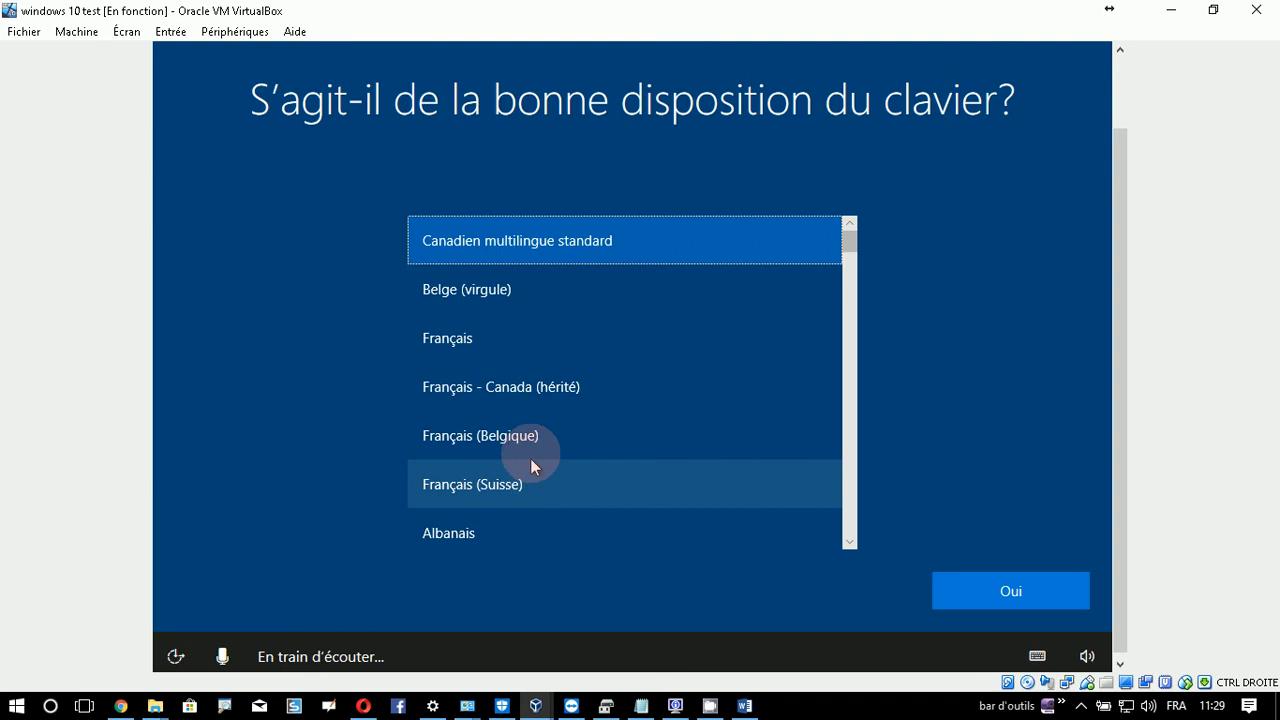
- Select the 'Français - Canada (hérité)' keyboard layout and confirm it with Oui
scroll(631, 433, "down", 2)
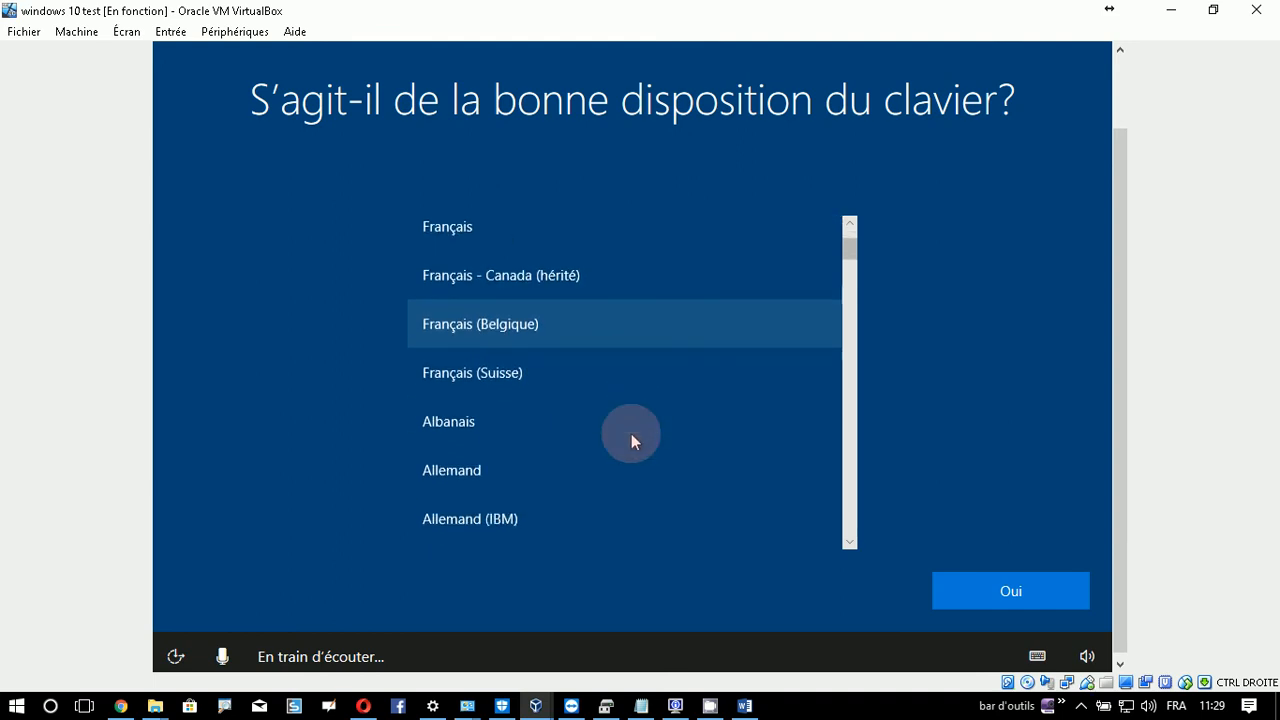
scroll(631, 433, "down", 4)
scroll(629, 444, "up", 3)
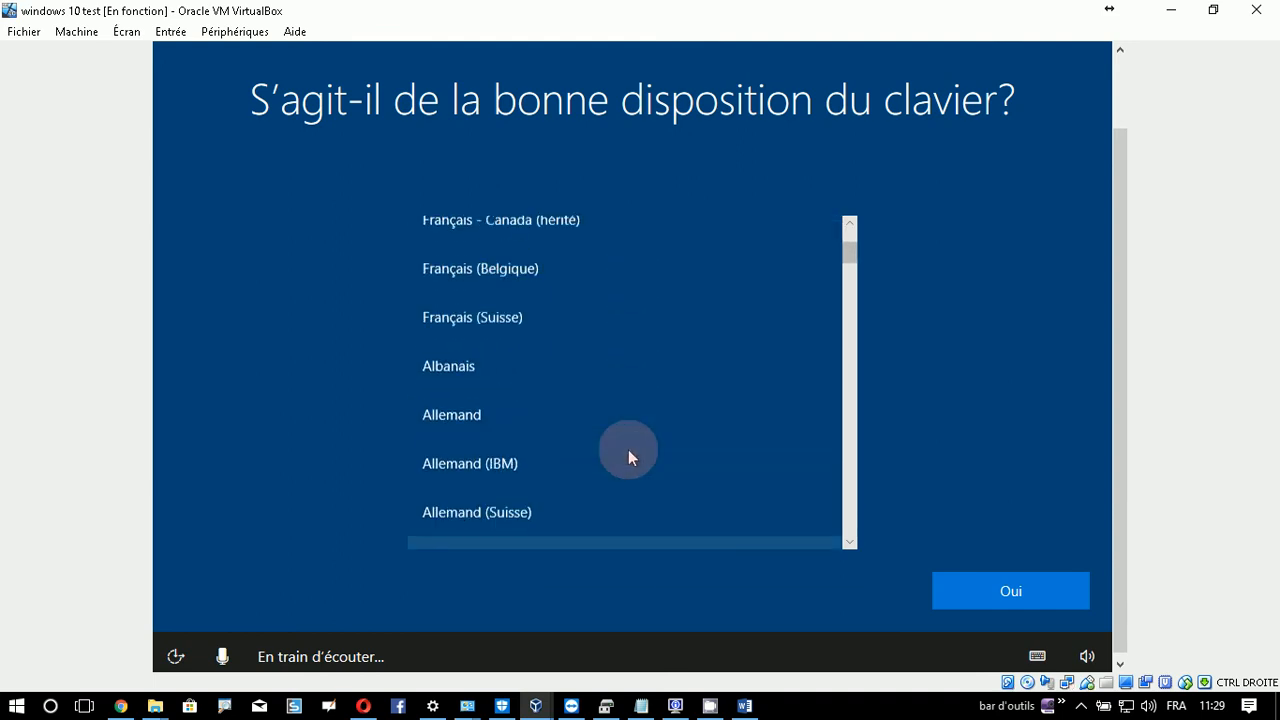
scroll(628, 449, "up", 2)
left_click(543, 334)
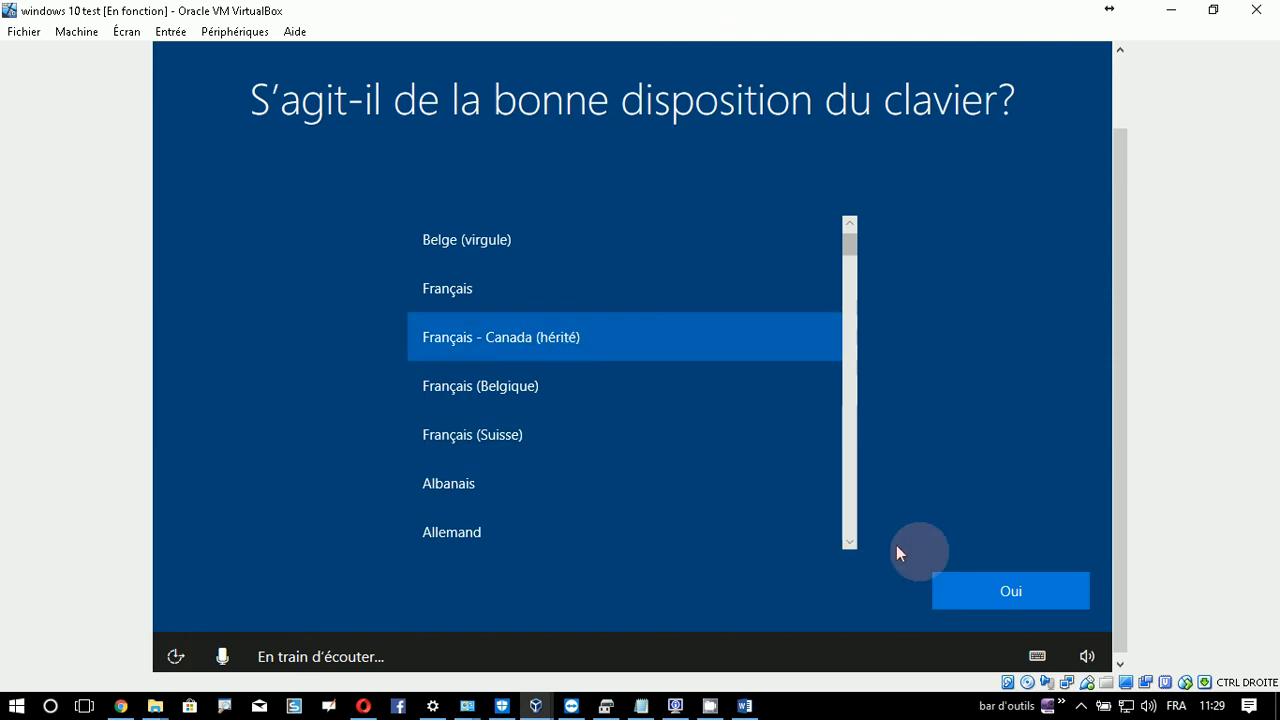
left_click(1010, 592)
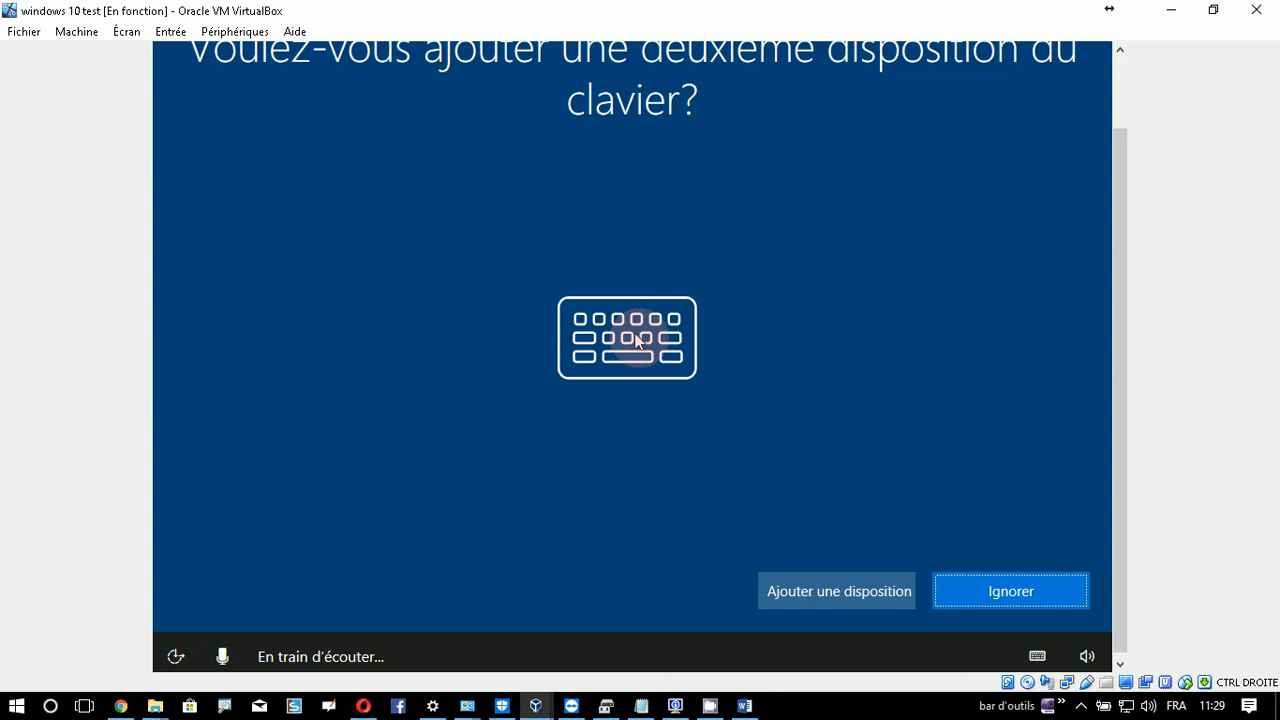
- Skip the second keyboard layout page with Ignorer
left_click(1000, 590)
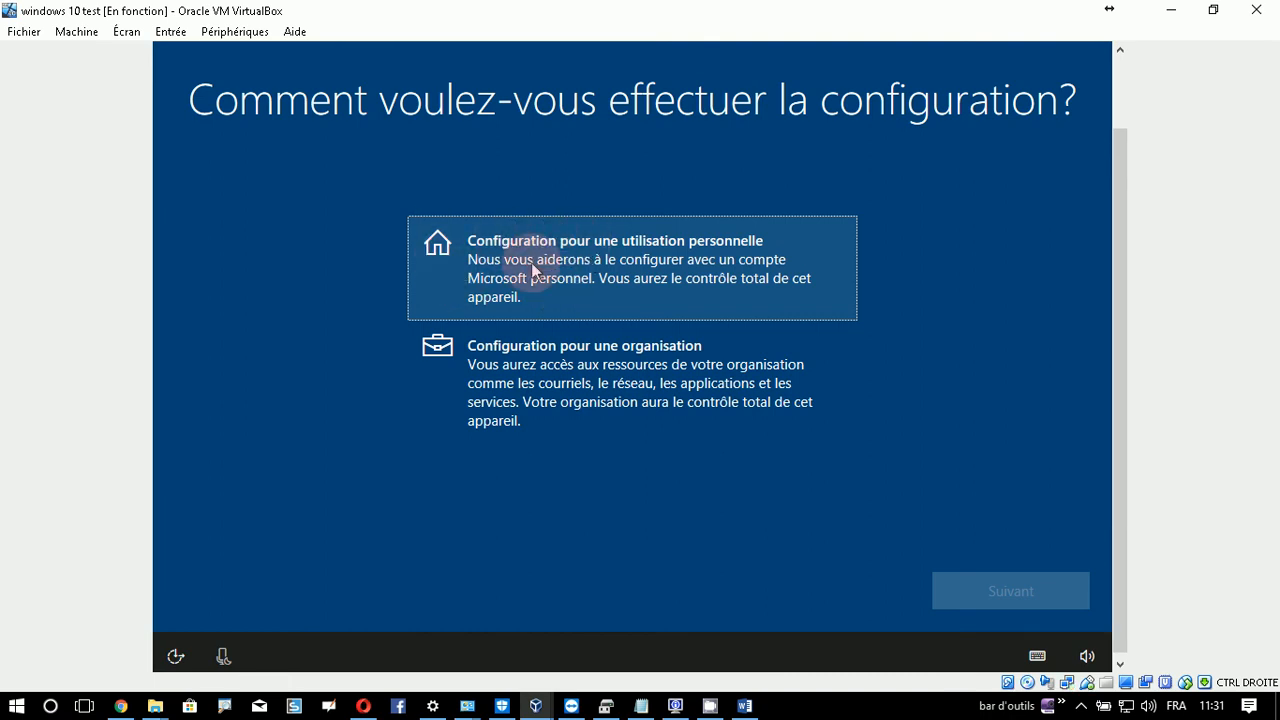
- Choose to set up the PC for personal use and continue
left_click(531, 262)
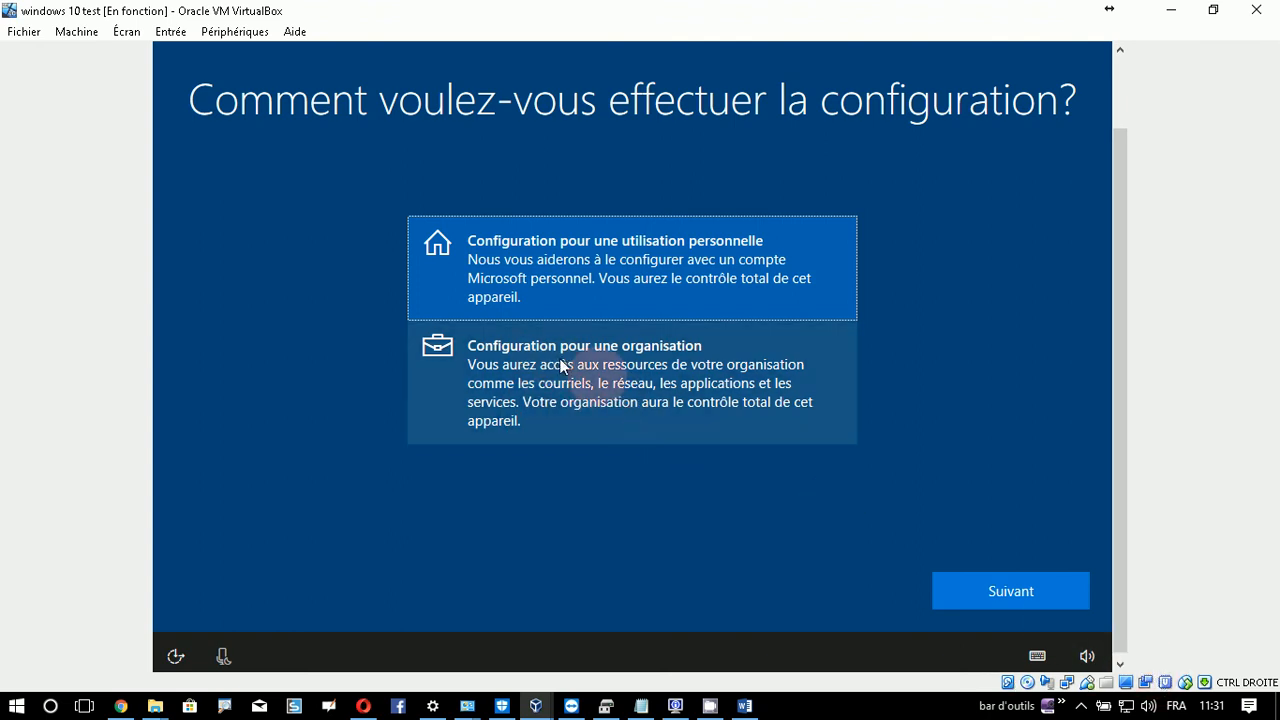
left_click(1040, 598)
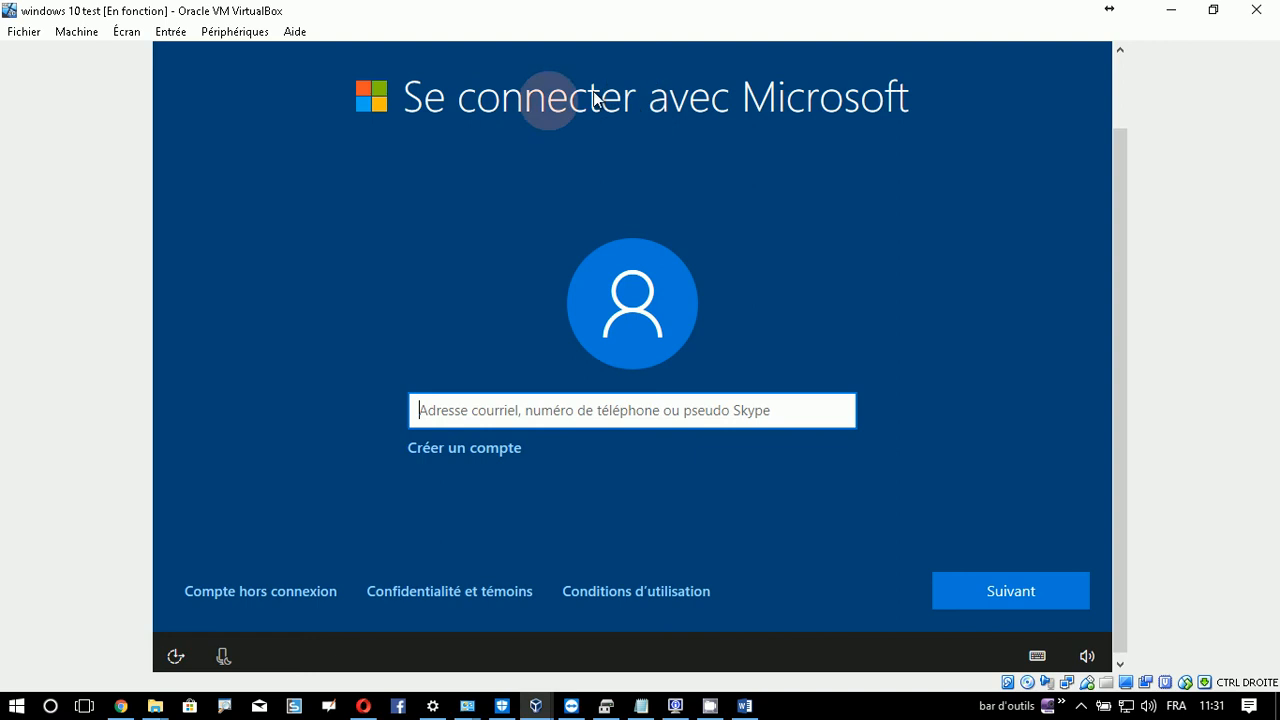
- Choose an offline account and confirm declining the Microsoft account sign-in
left_click(252, 592)
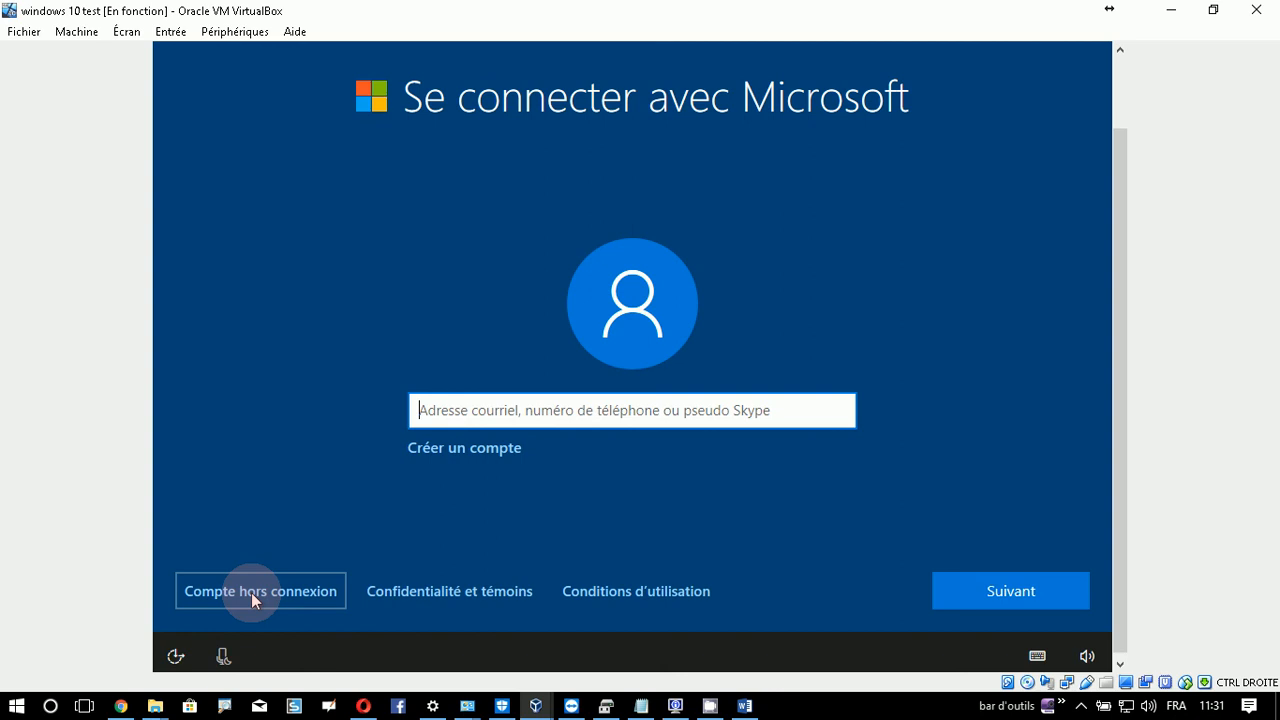
left_click(251, 593)
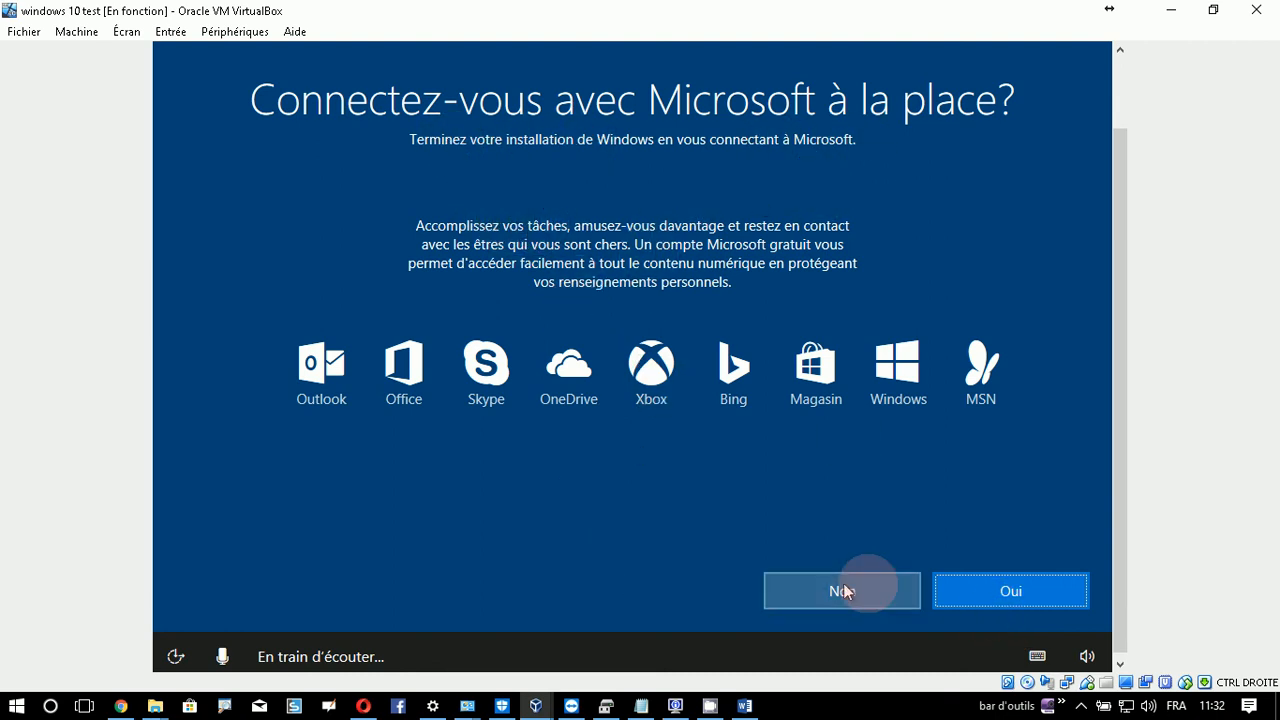
left_click(989, 594)
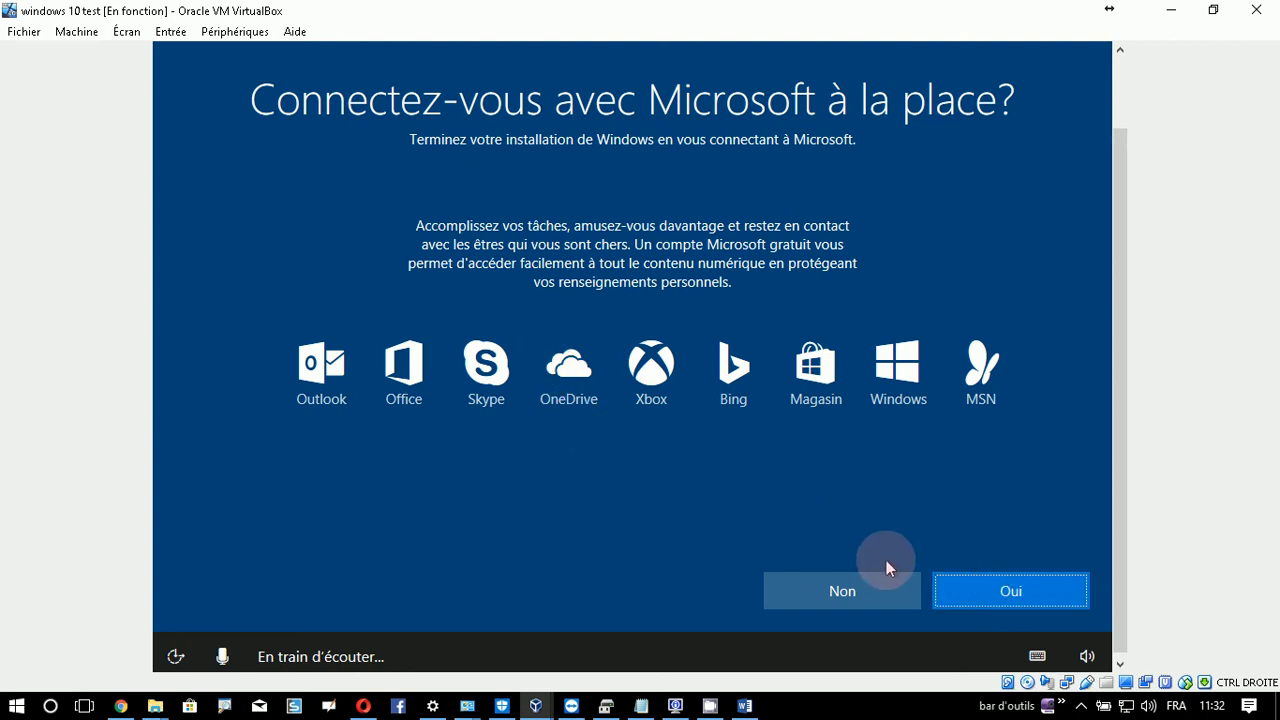
left_click(837, 598)
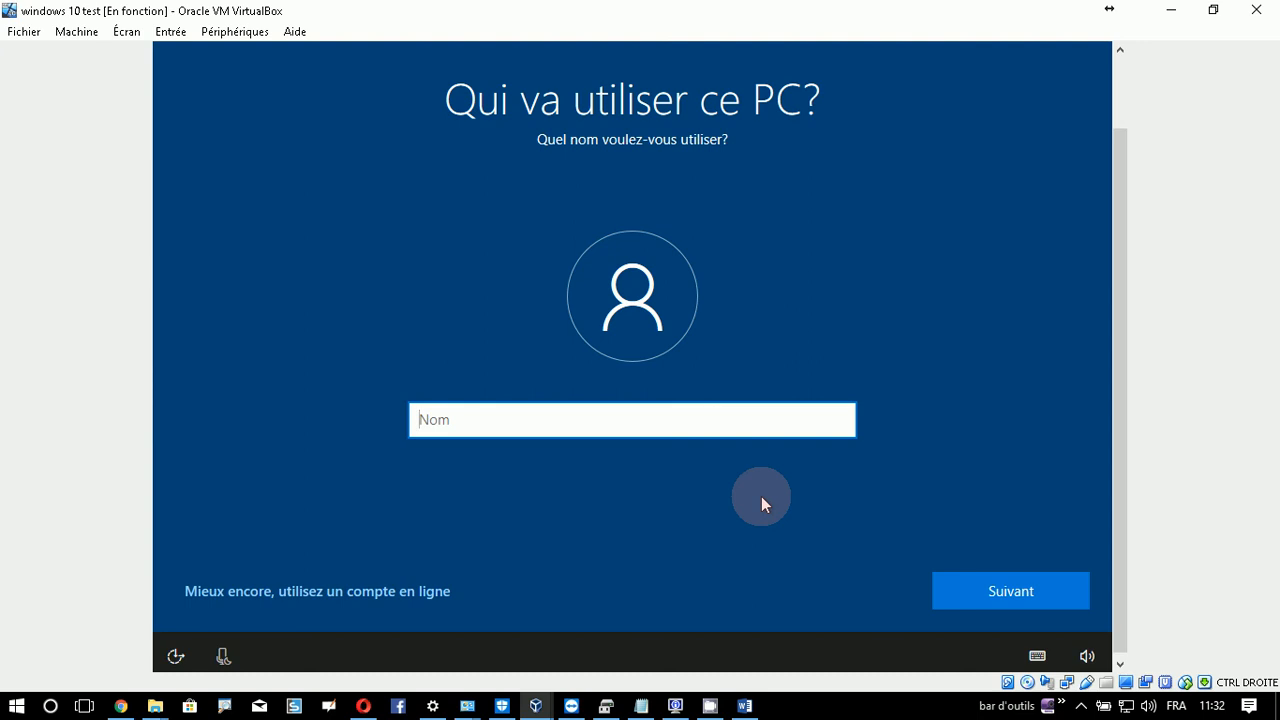
- Enter the local account's user name, then set and confirm its password
type("Emica")
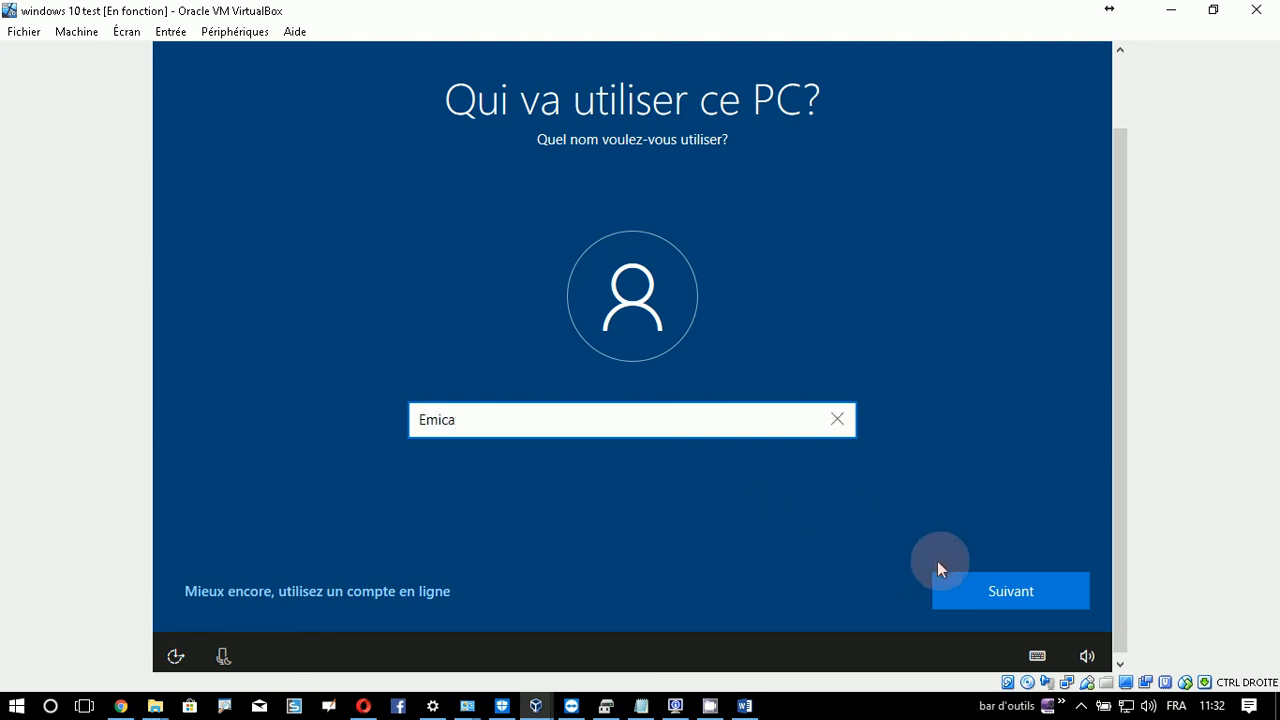
left_click(995, 579)
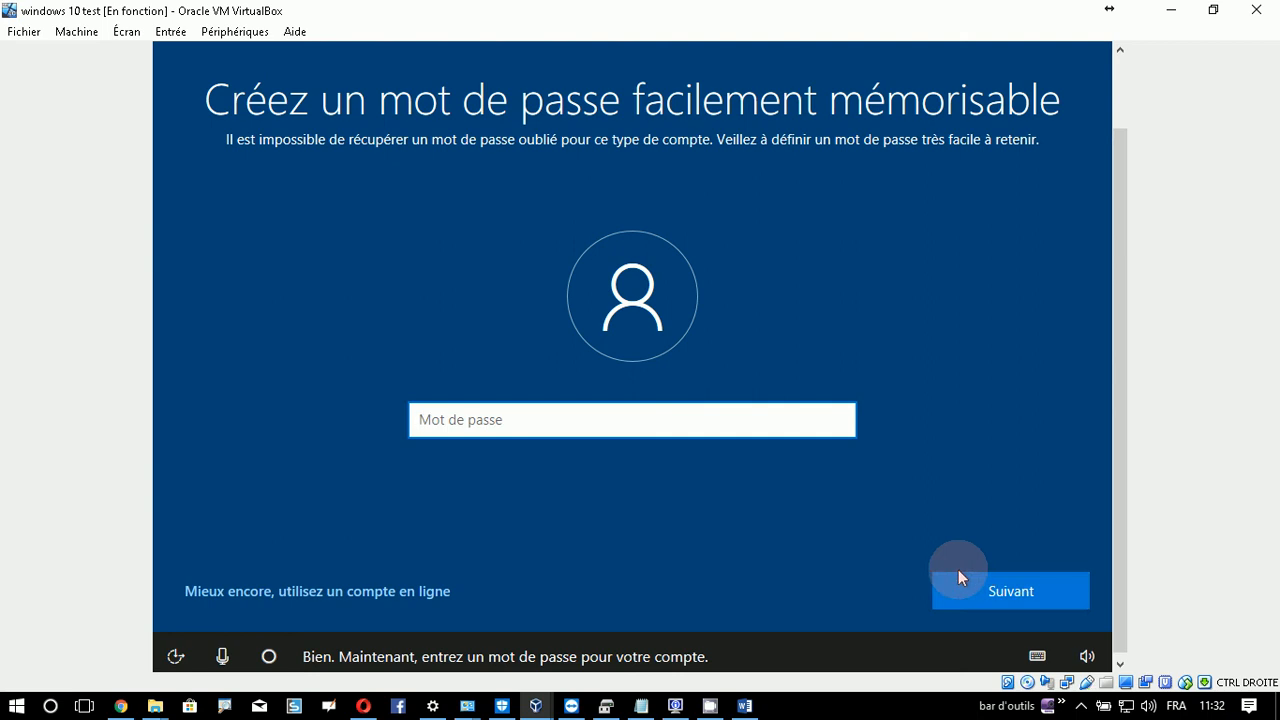
type("••••••")
left_click(1003, 590)
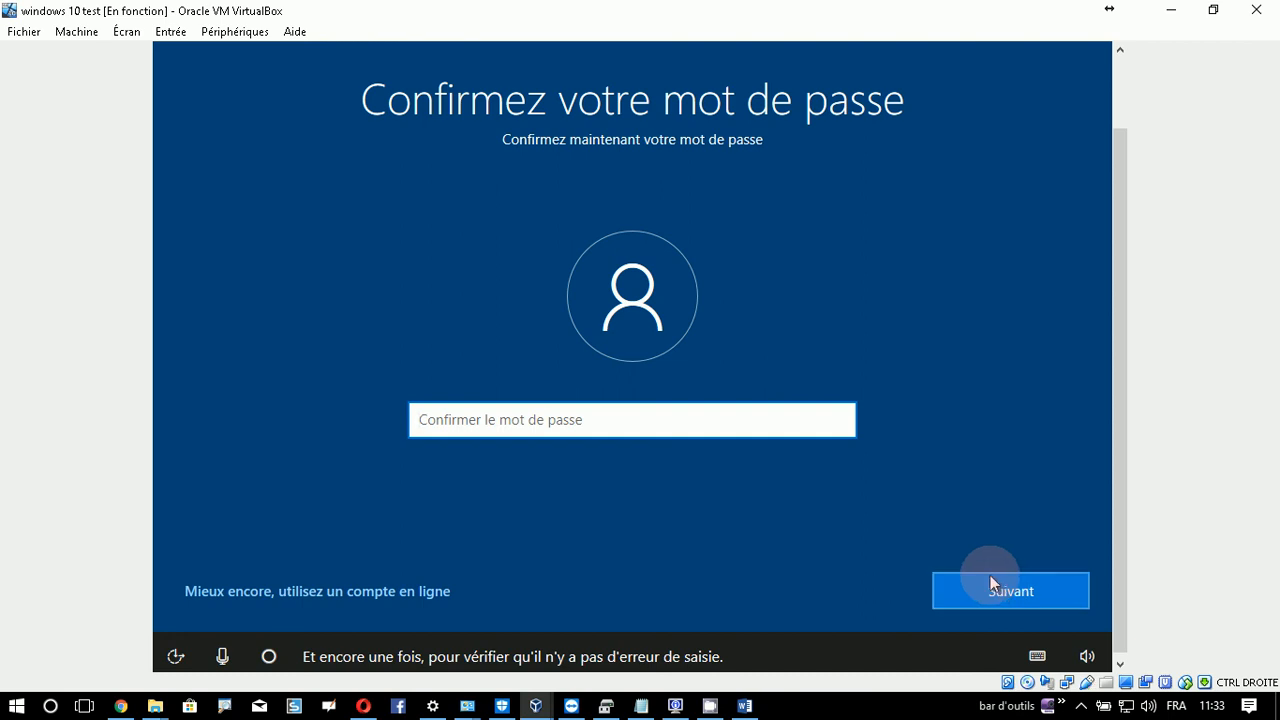
type("•••••••")
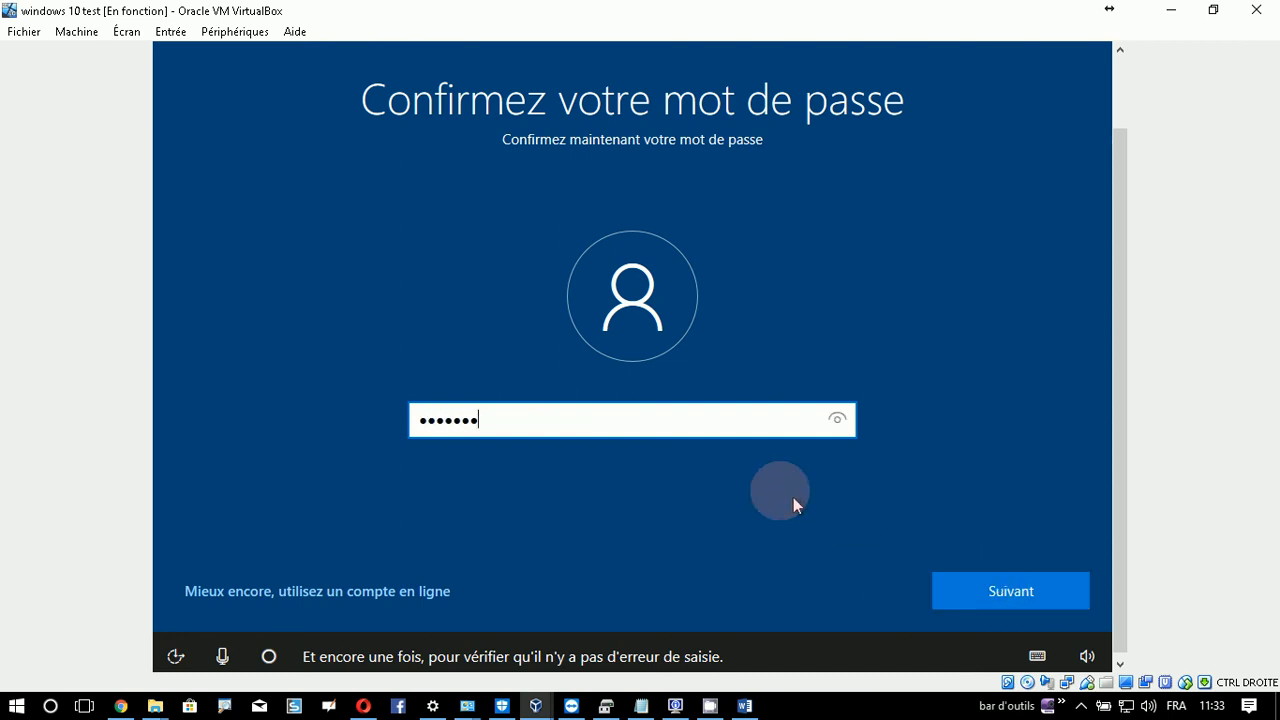
left_click_drag(620, 420, 254, 426)
type("•")
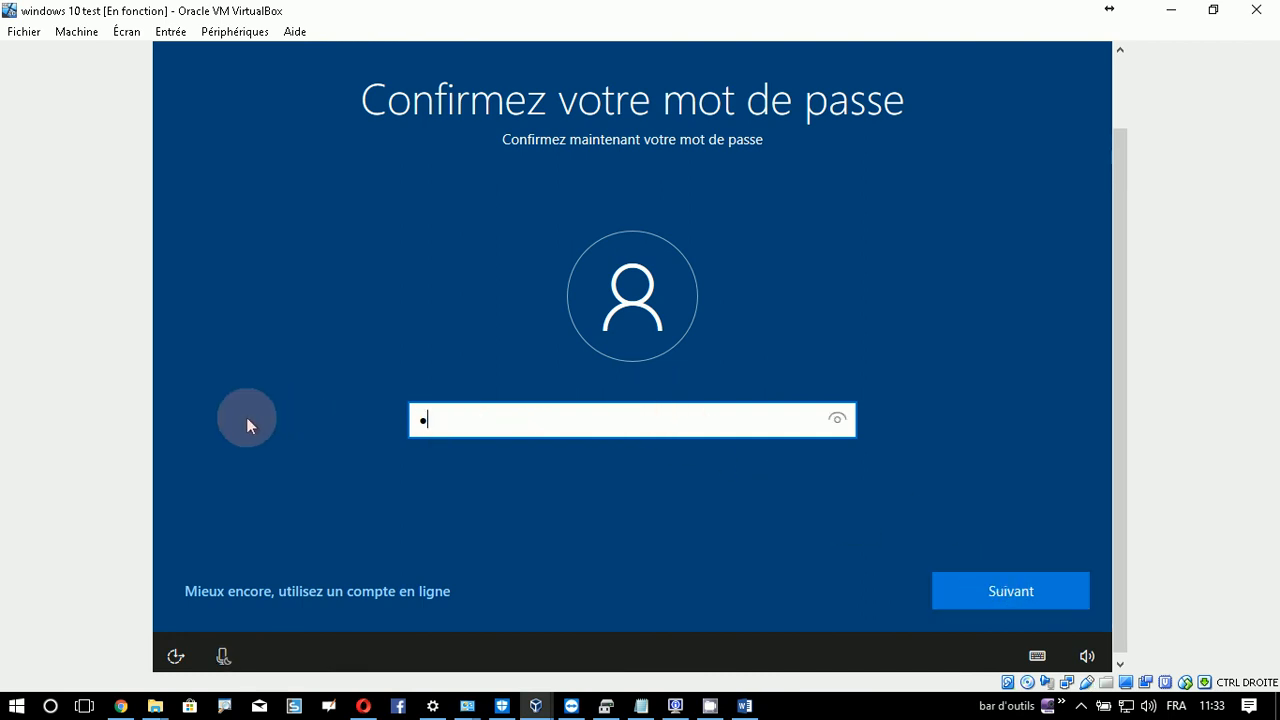
type("•••••")
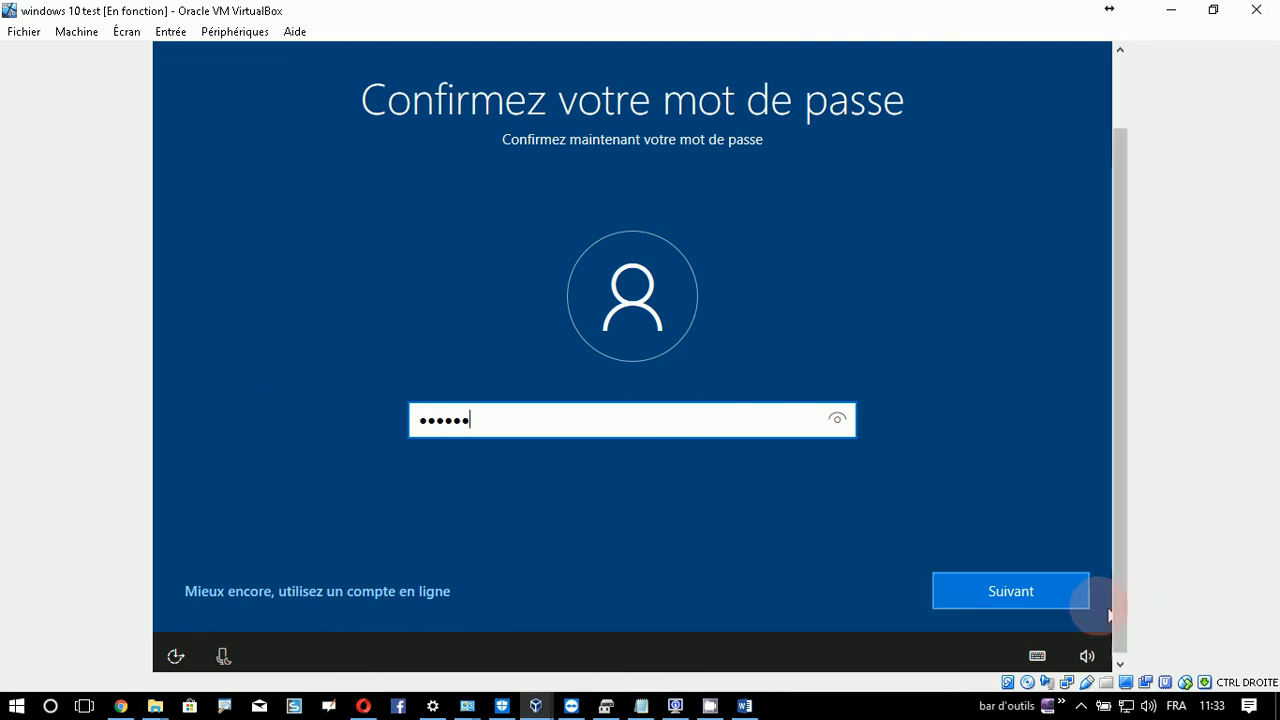
left_click(1048, 595)
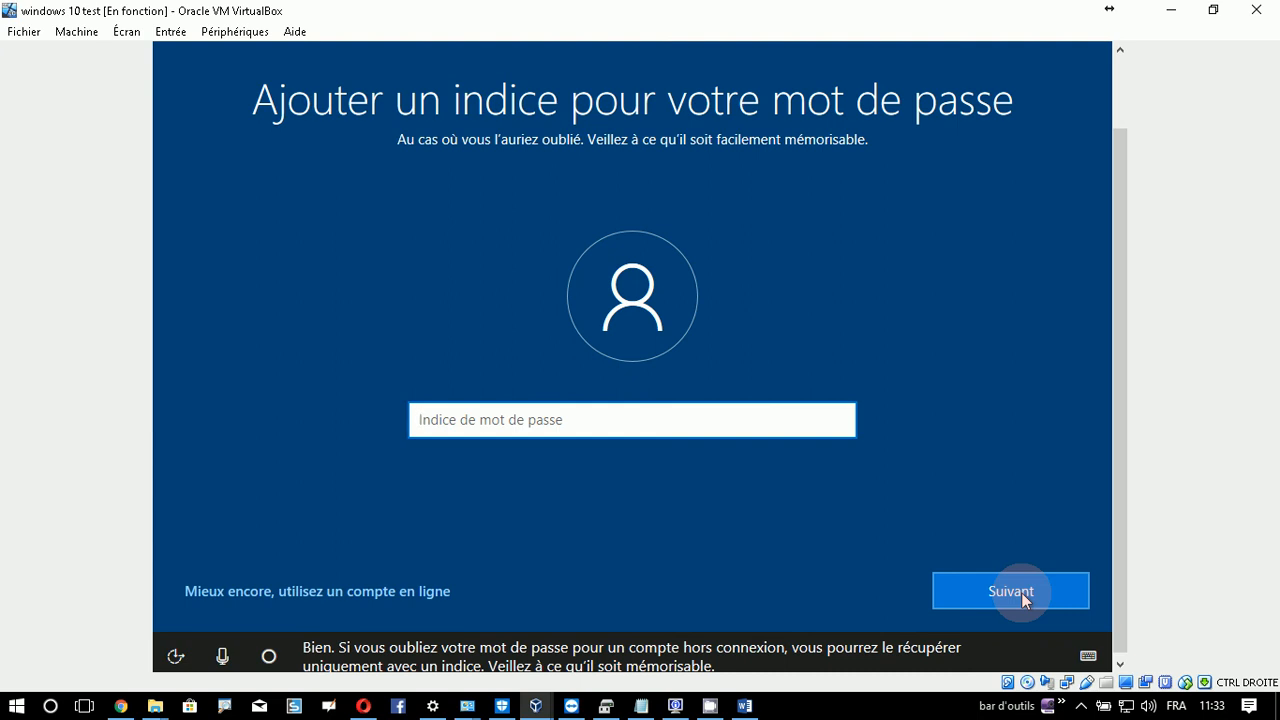
- Enter a hint in the 'Indice de mot de passe' field and submit it
type("nous somme ")
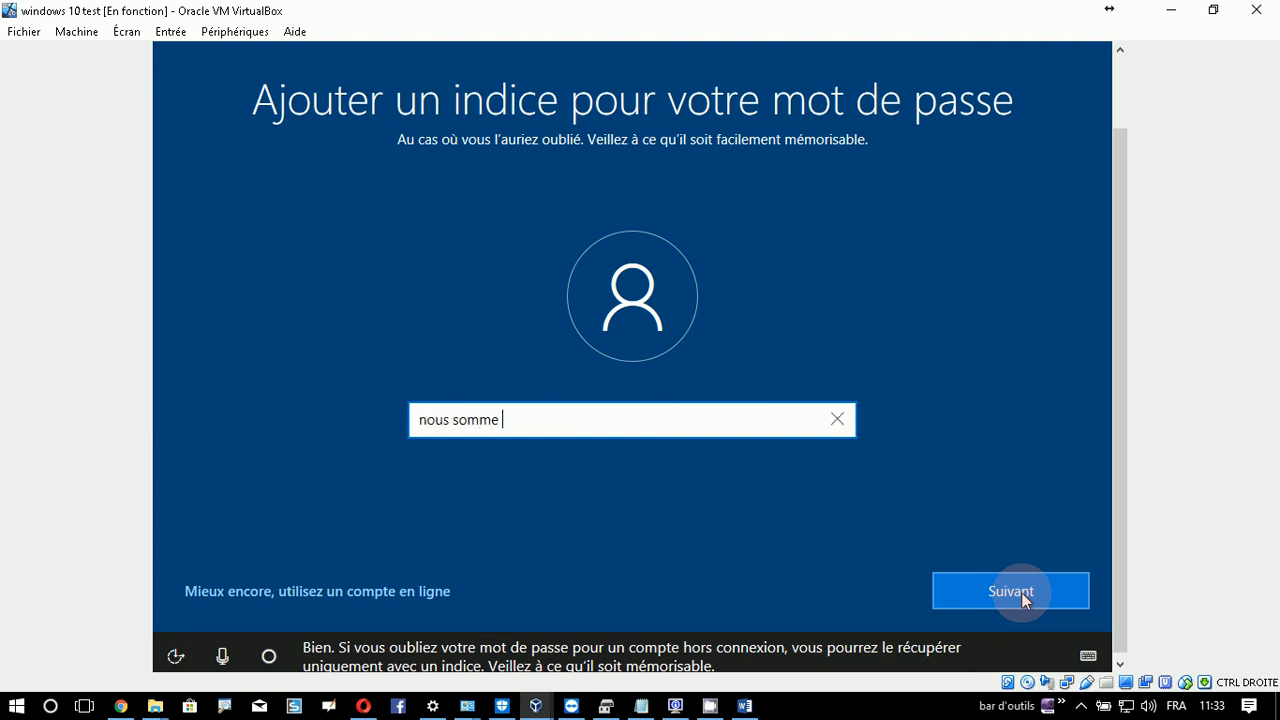
type("s d")
key("BackSpace")
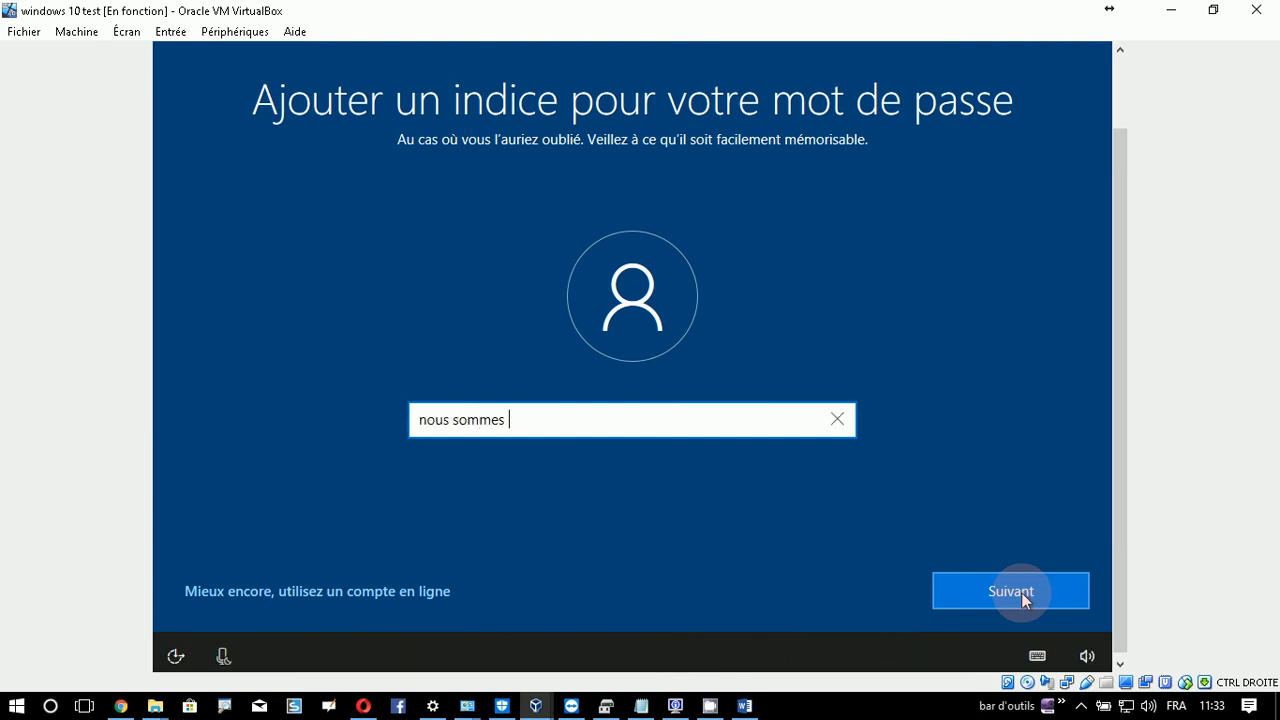
type("à ...l'...")
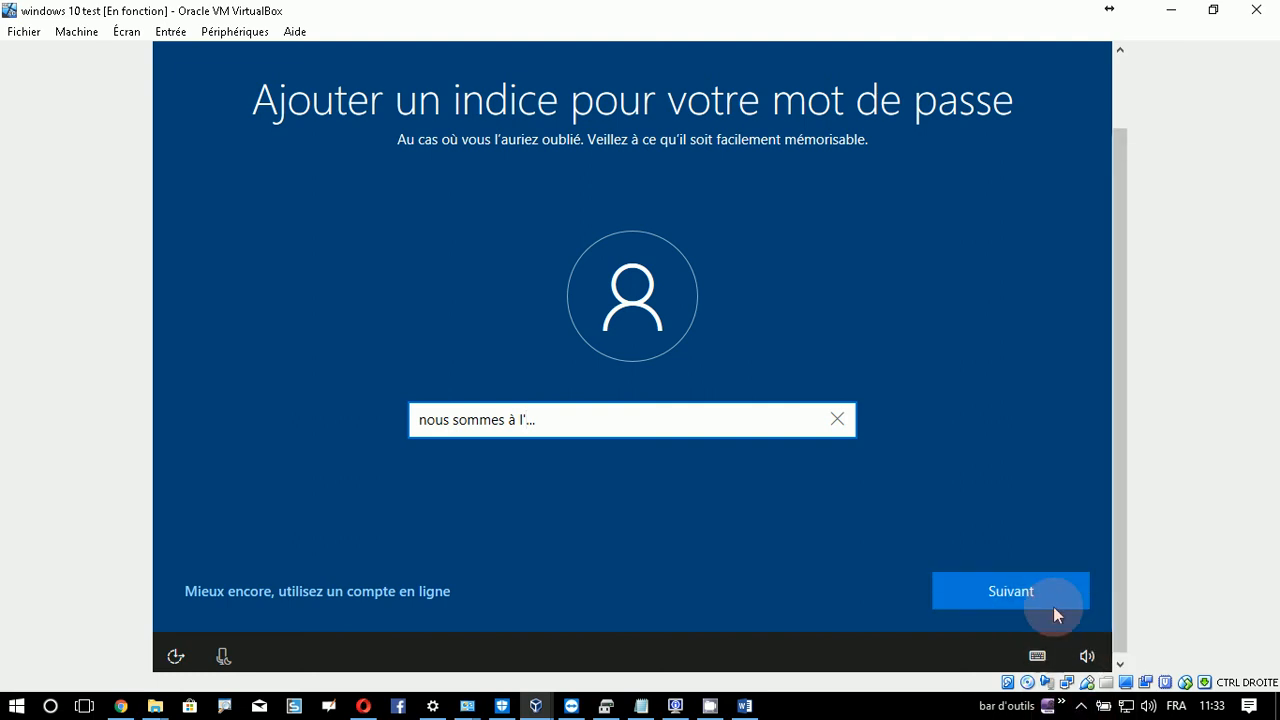
left_click(1043, 590)
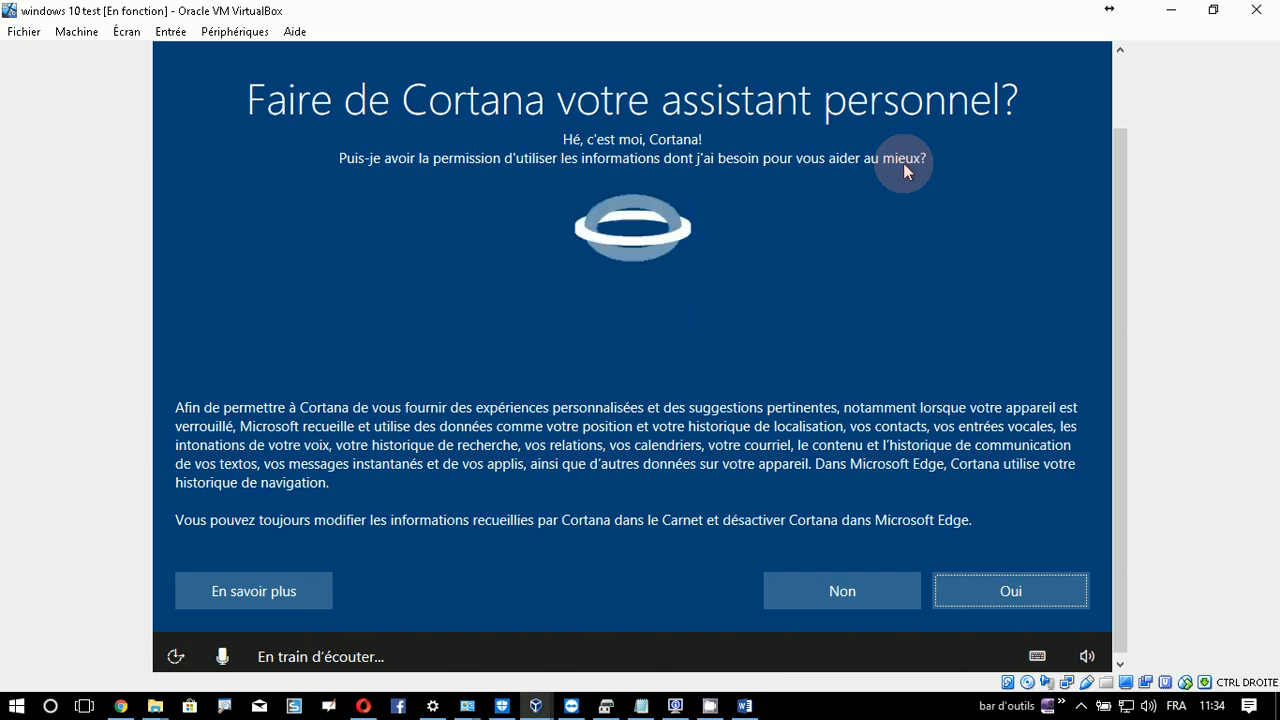
- Answer Non to making Cortana the personal assistant and continue setup
left_click(836, 601)
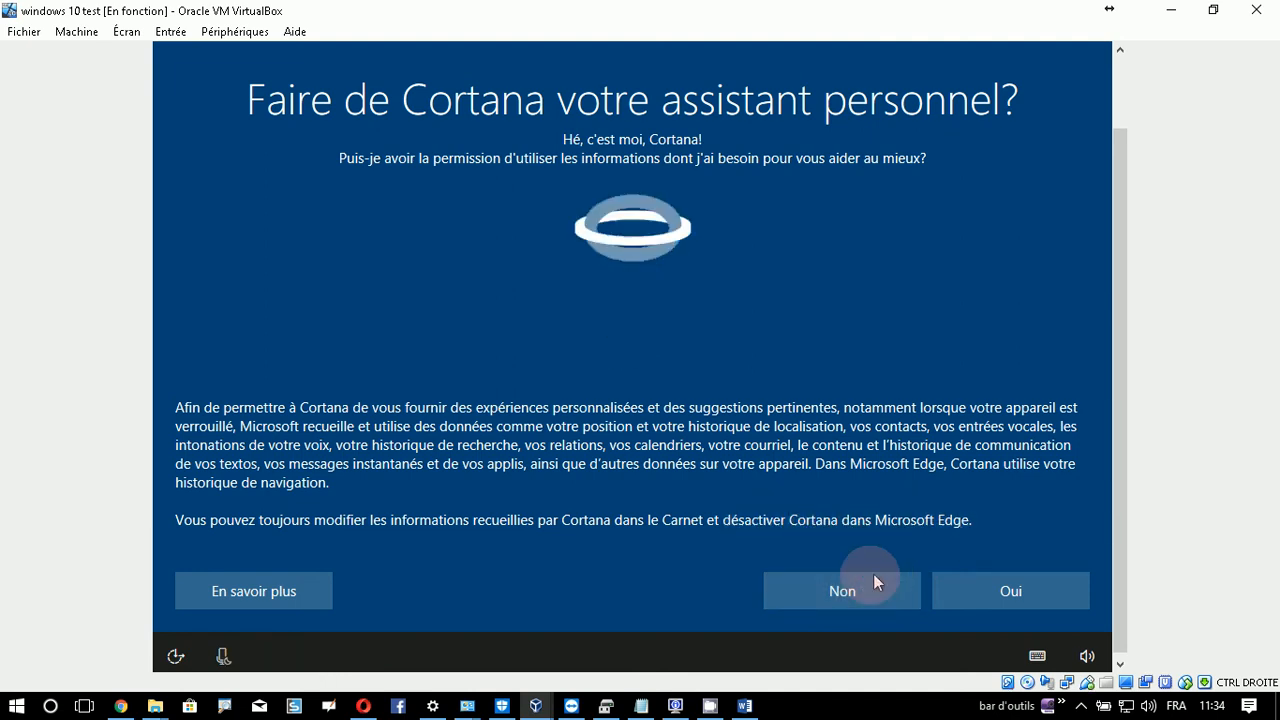
left_click(848, 590)
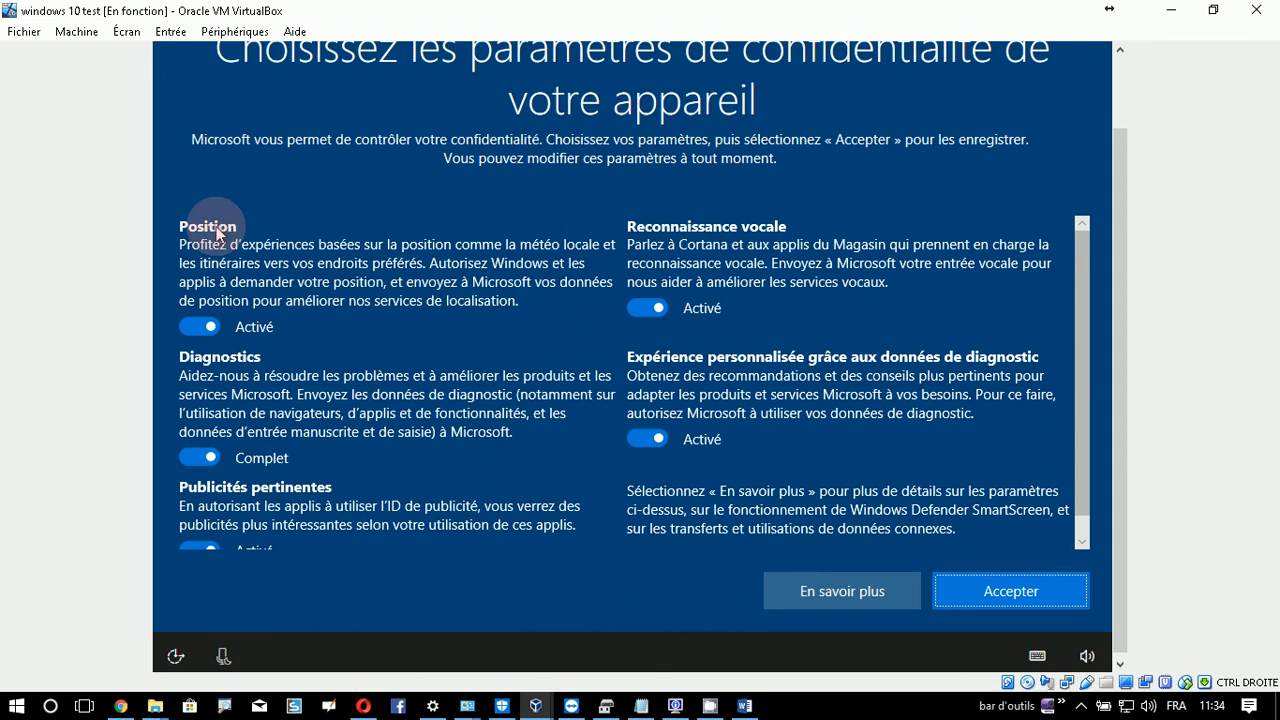
- Switch off Position, Reconnaissance vocale, Expérience personnalisée, Publicités pertinentes; set Diagnostics to Basique; Accepter
left_click(199, 326)
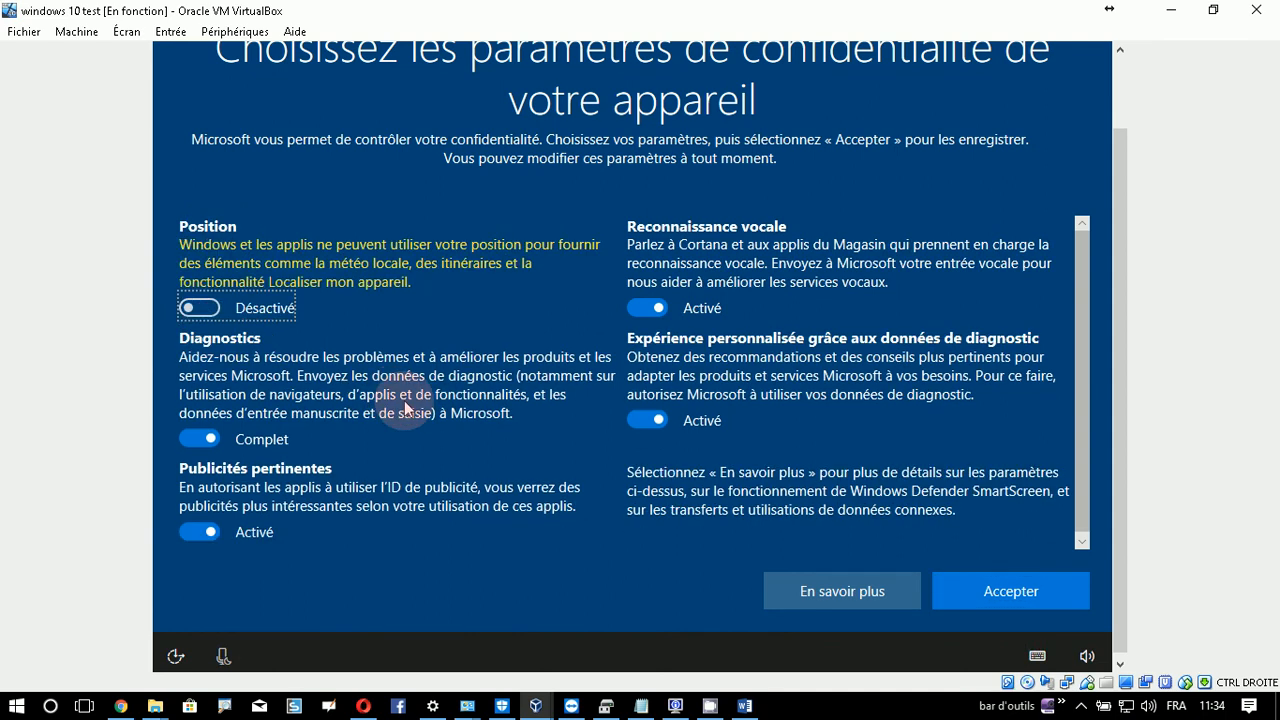
left_click(670, 316)
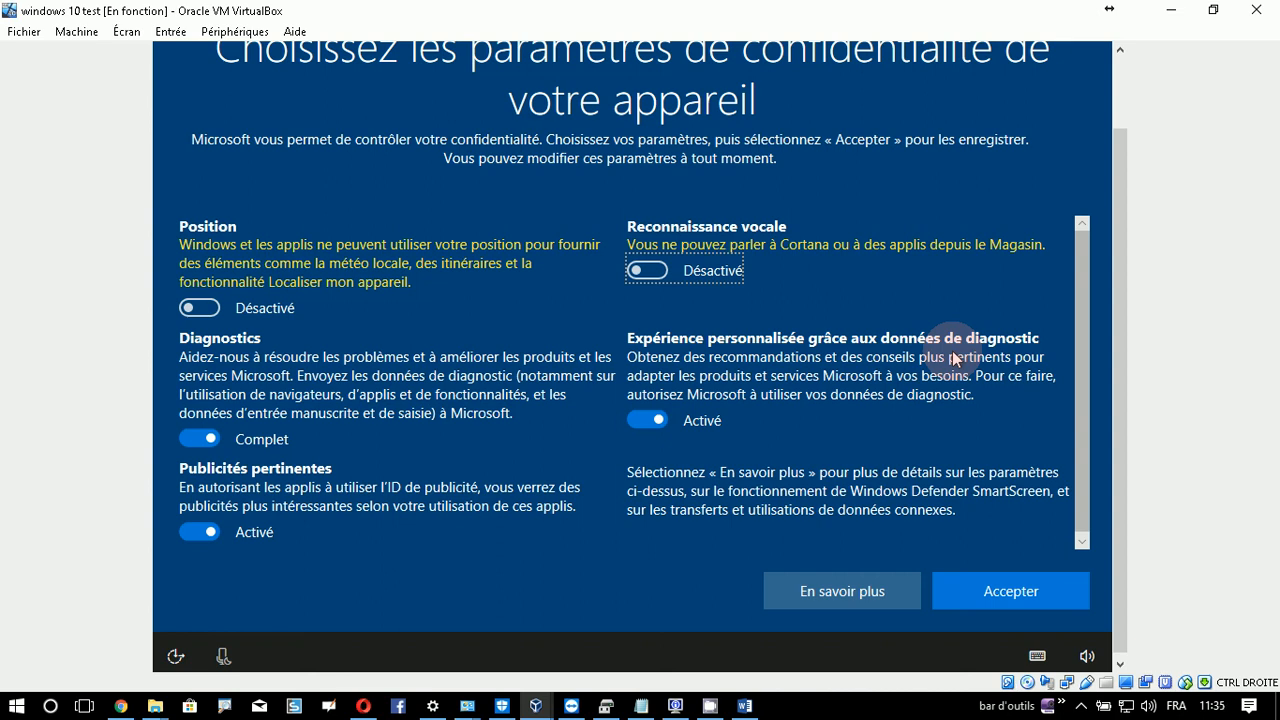
left_click(645, 415)
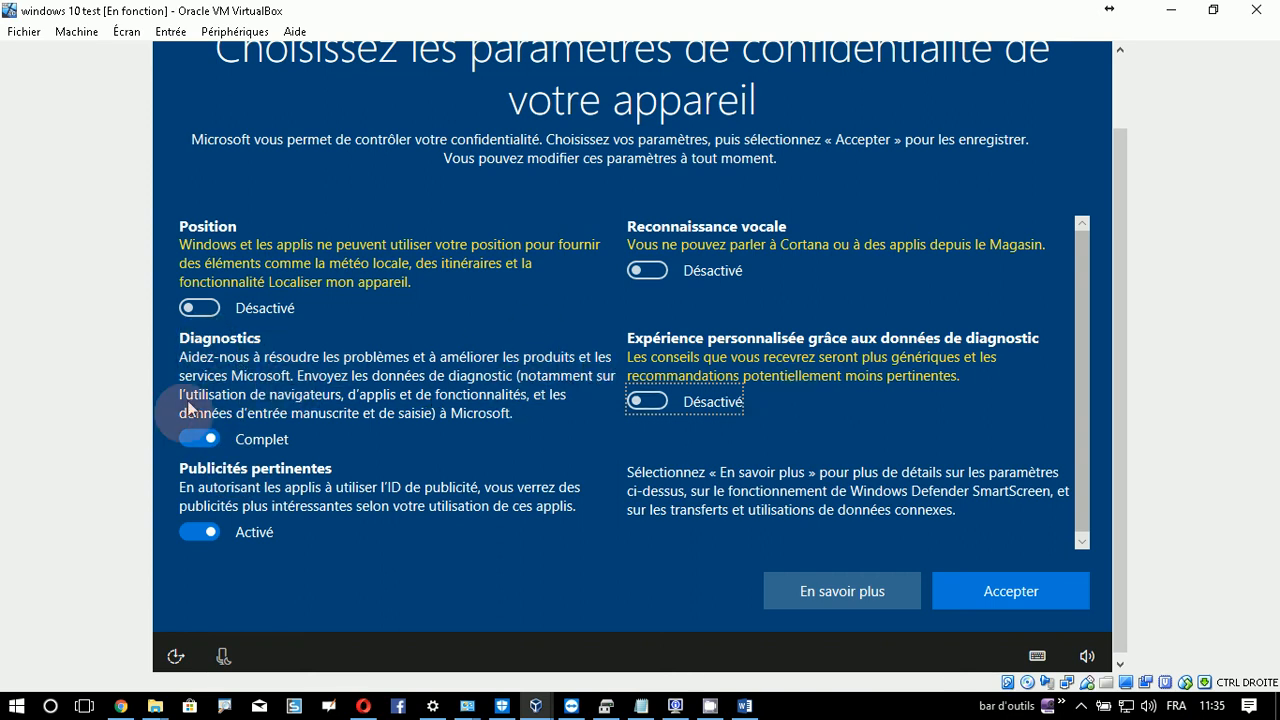
left_click(192, 441)
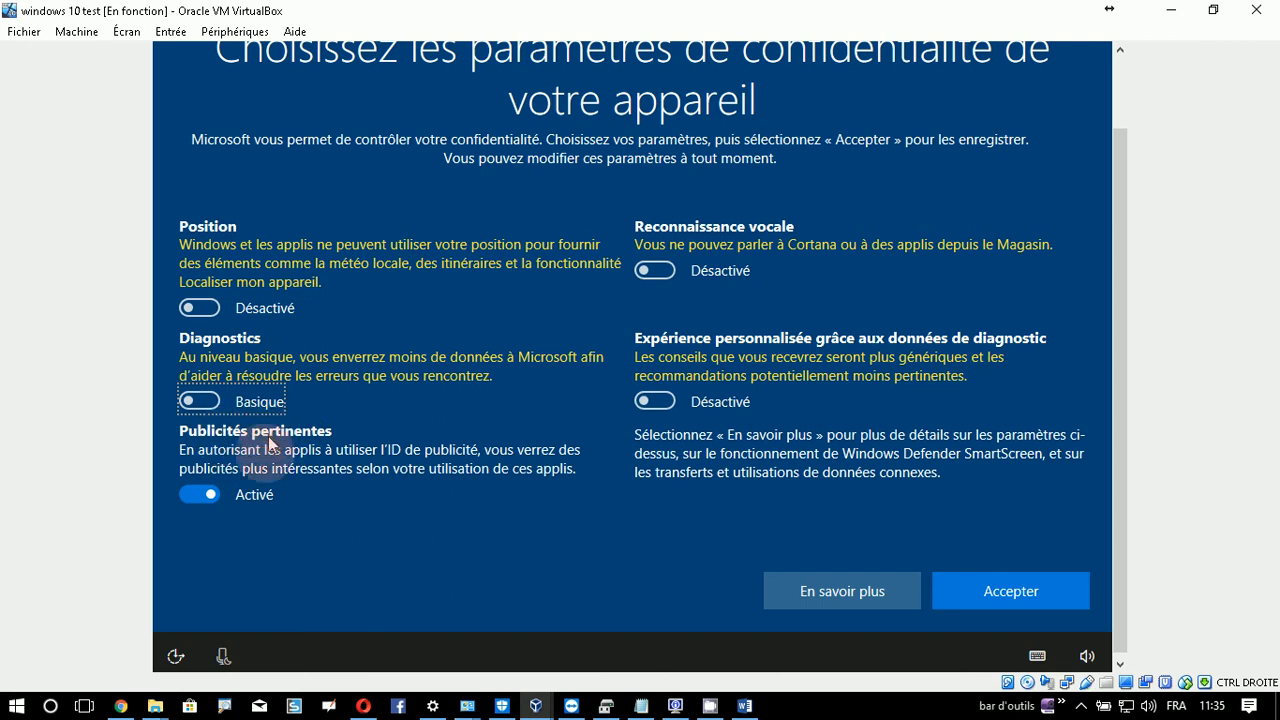
left_click(205, 494)
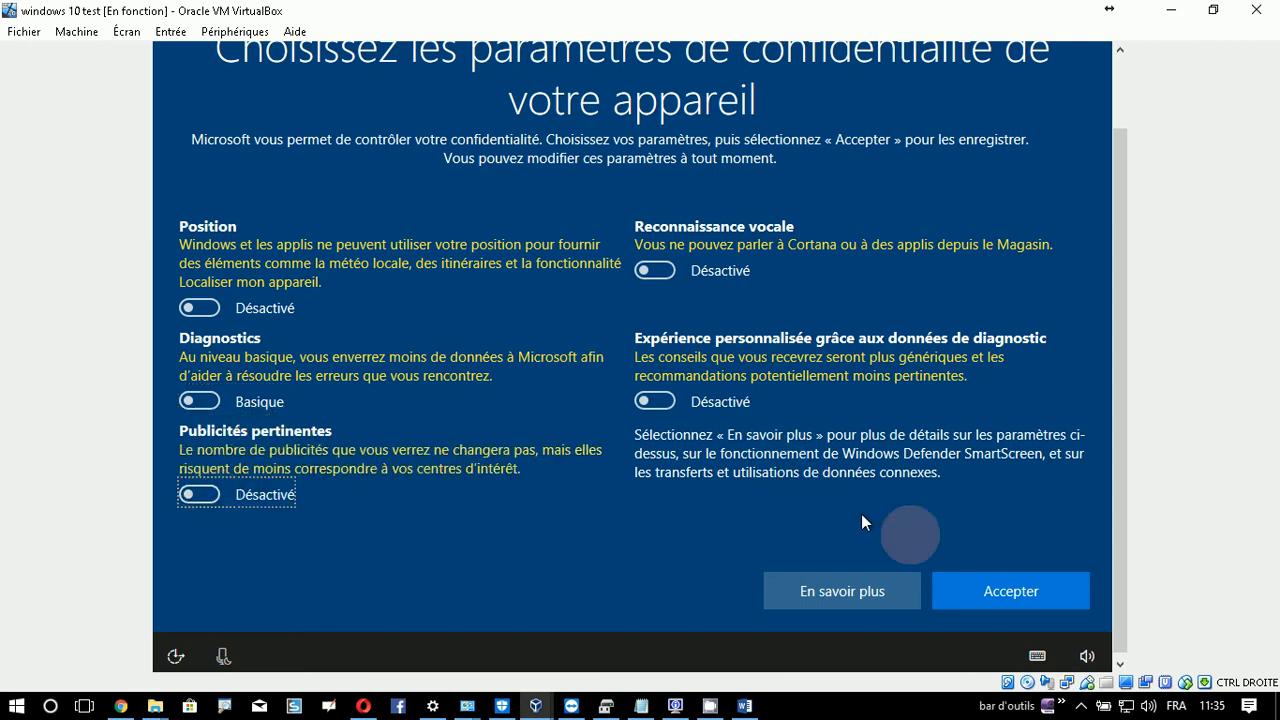
left_click(1045, 590)
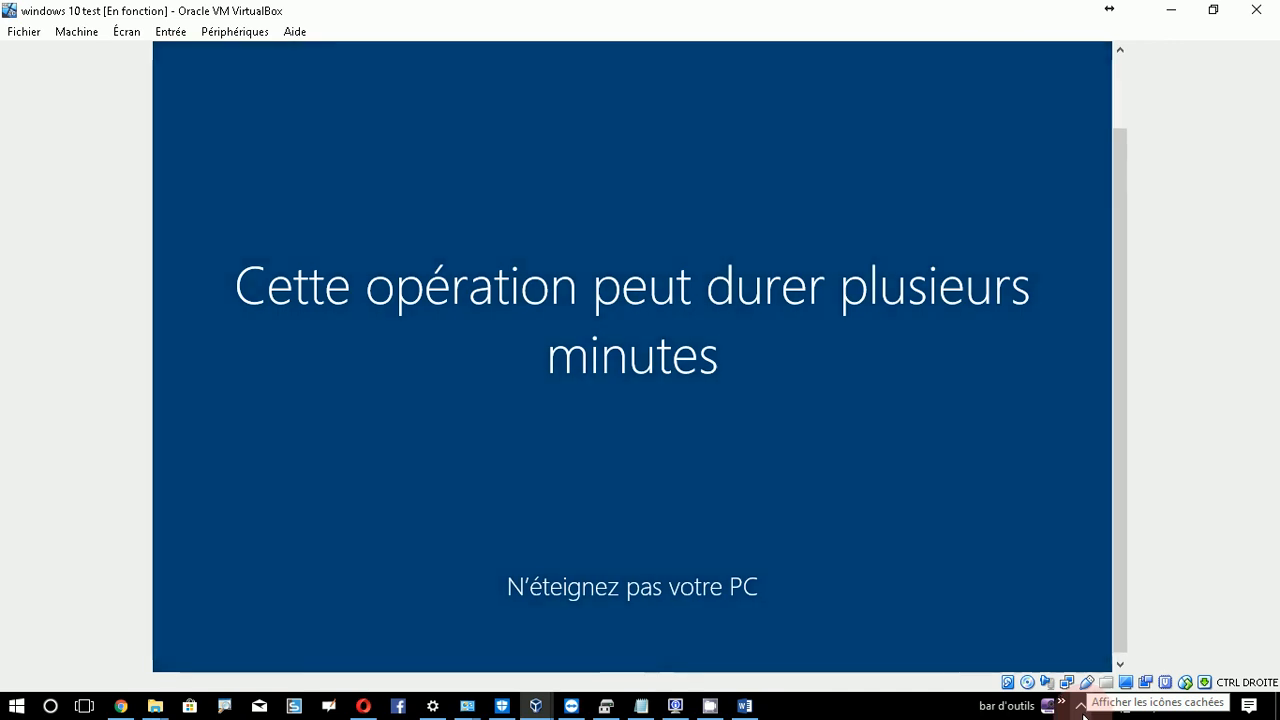
left_click(710, 706)
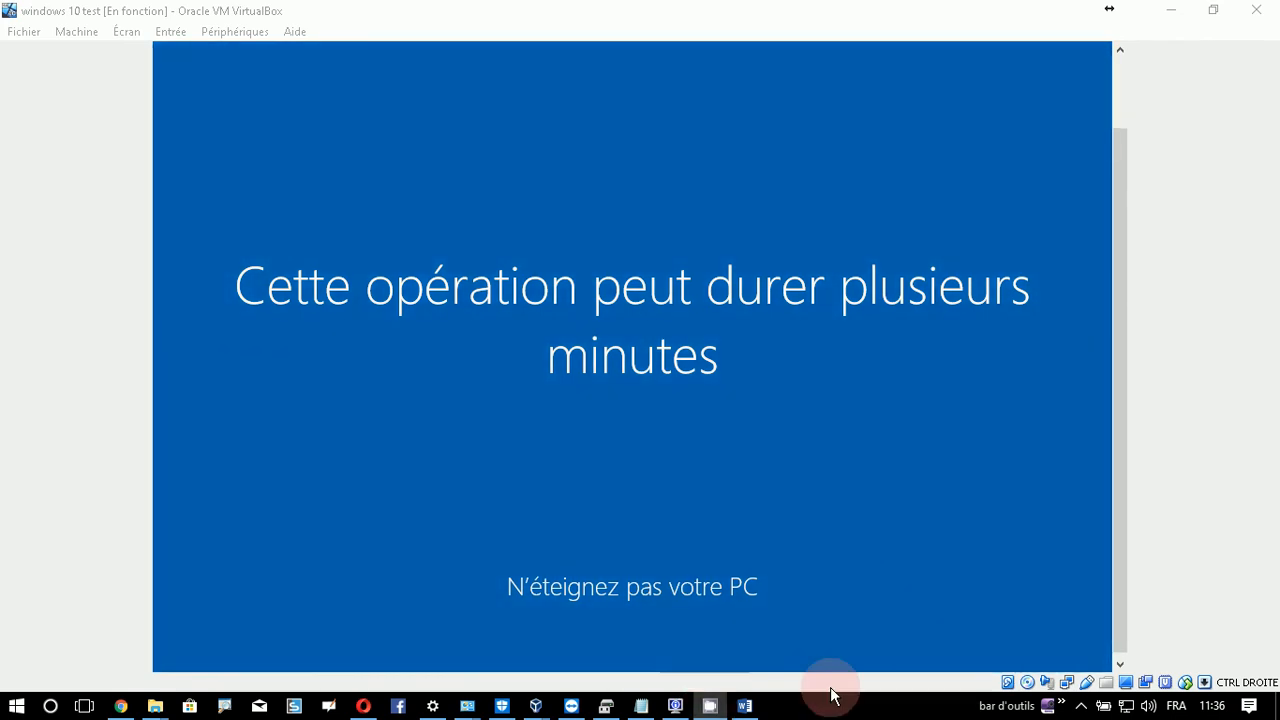
left_click(1081, 707)
- Check the guest's hidden tray icons, then insert the Guest Additions CD image from Périphériques
left_click(1081, 636)
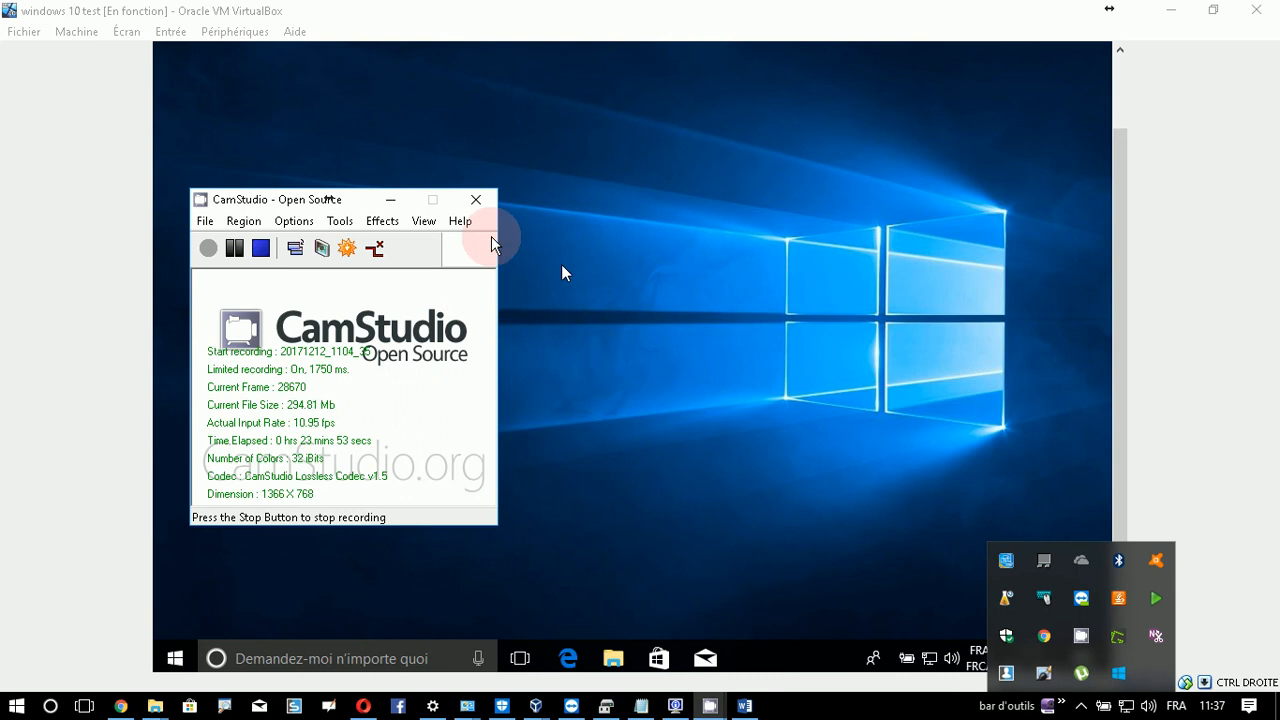
left_click(398, 202)
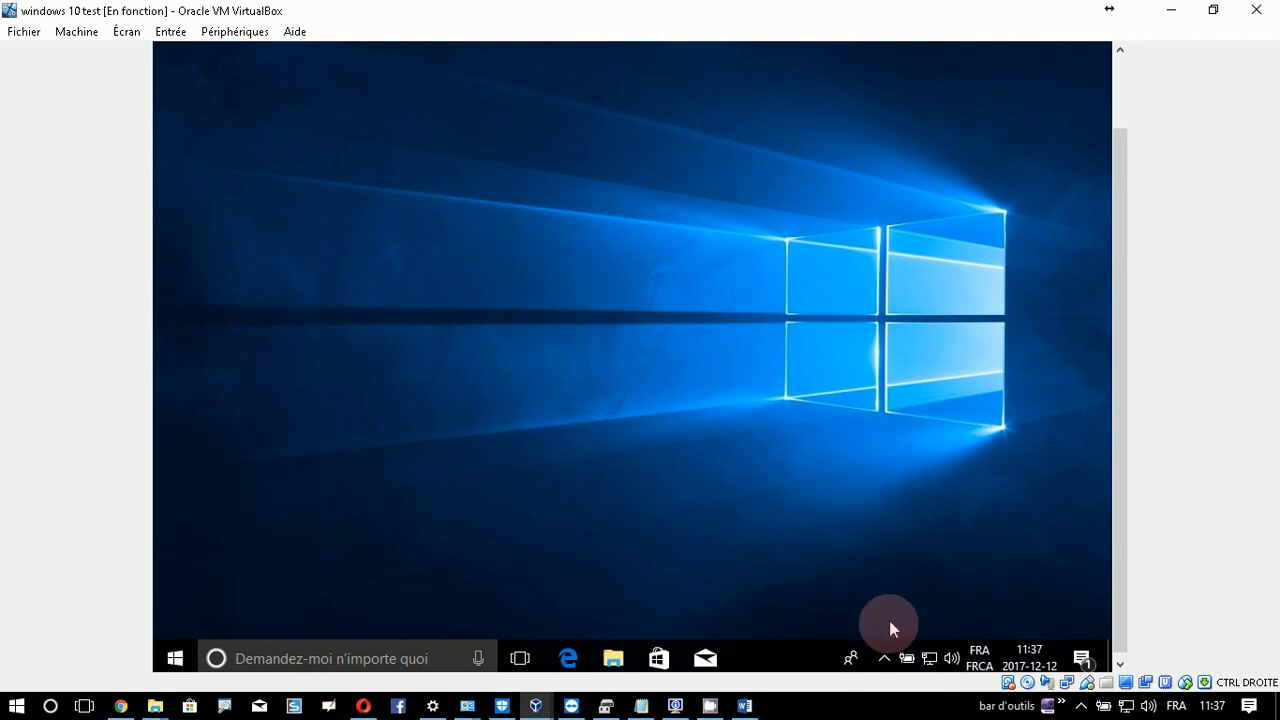
left_click(889, 658)
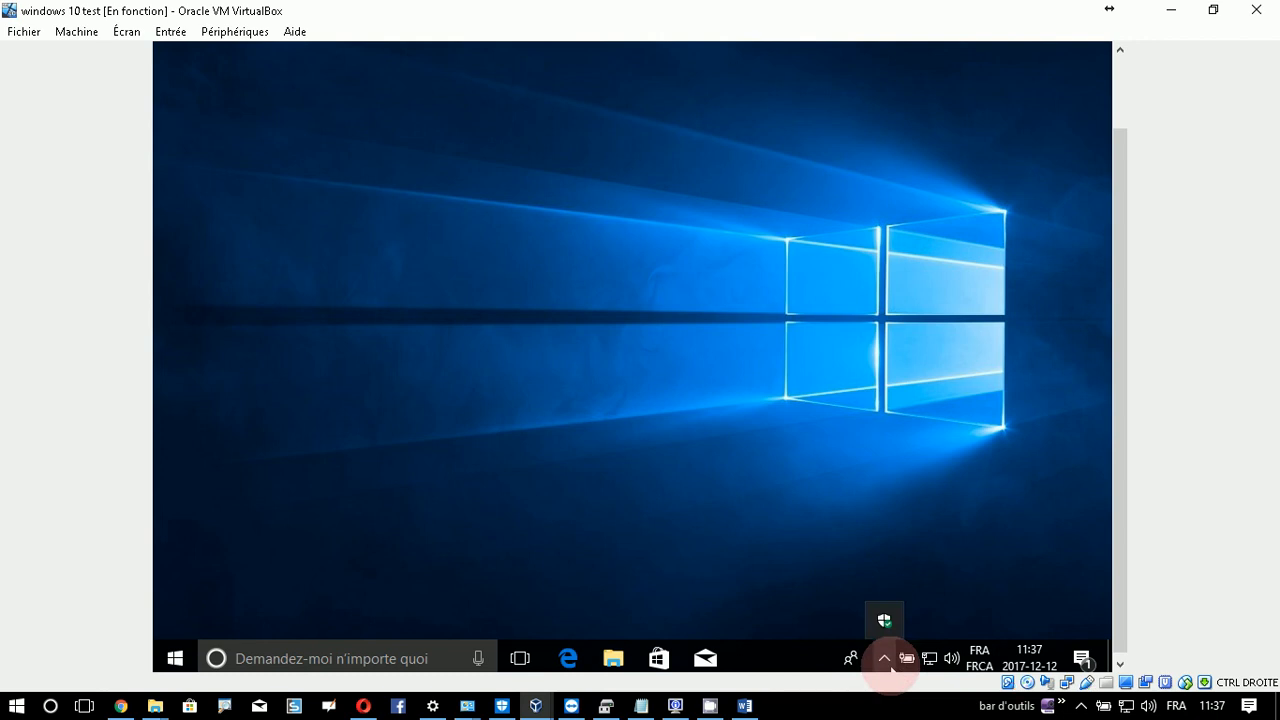
left_click(890, 666)
left_click(890, 666)
left_click(998, 568)
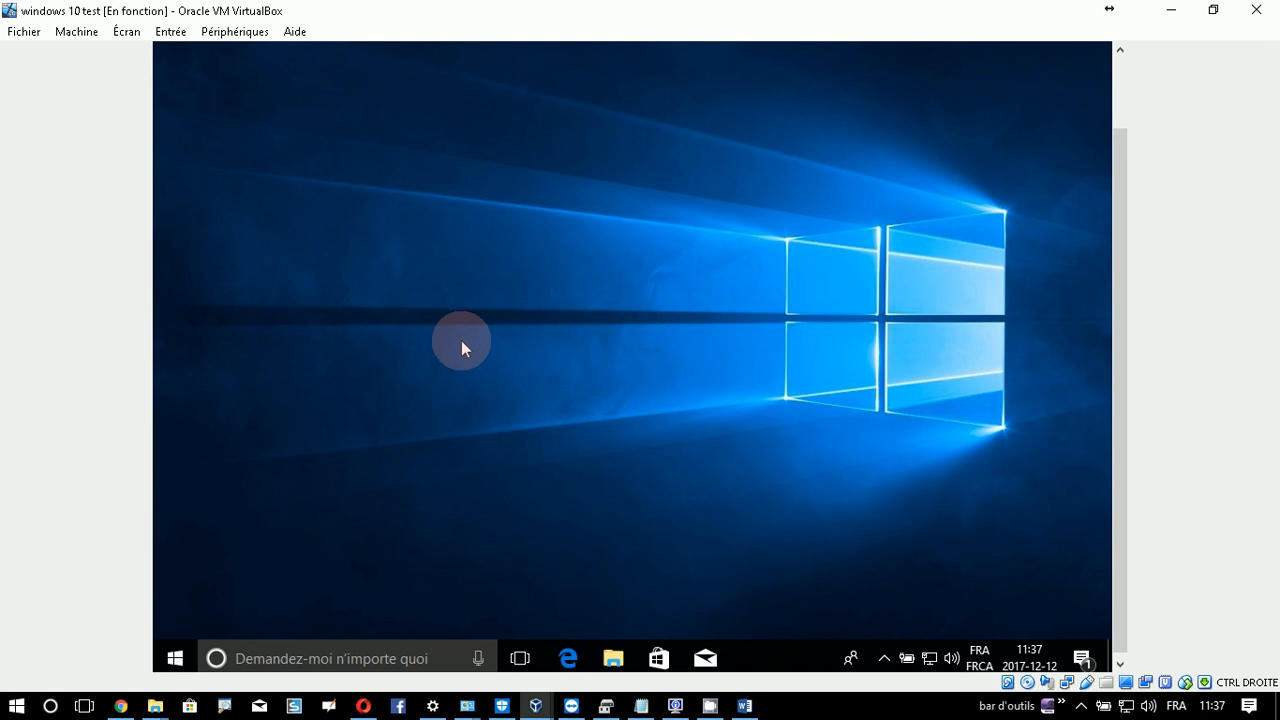
left_click(243, 34)
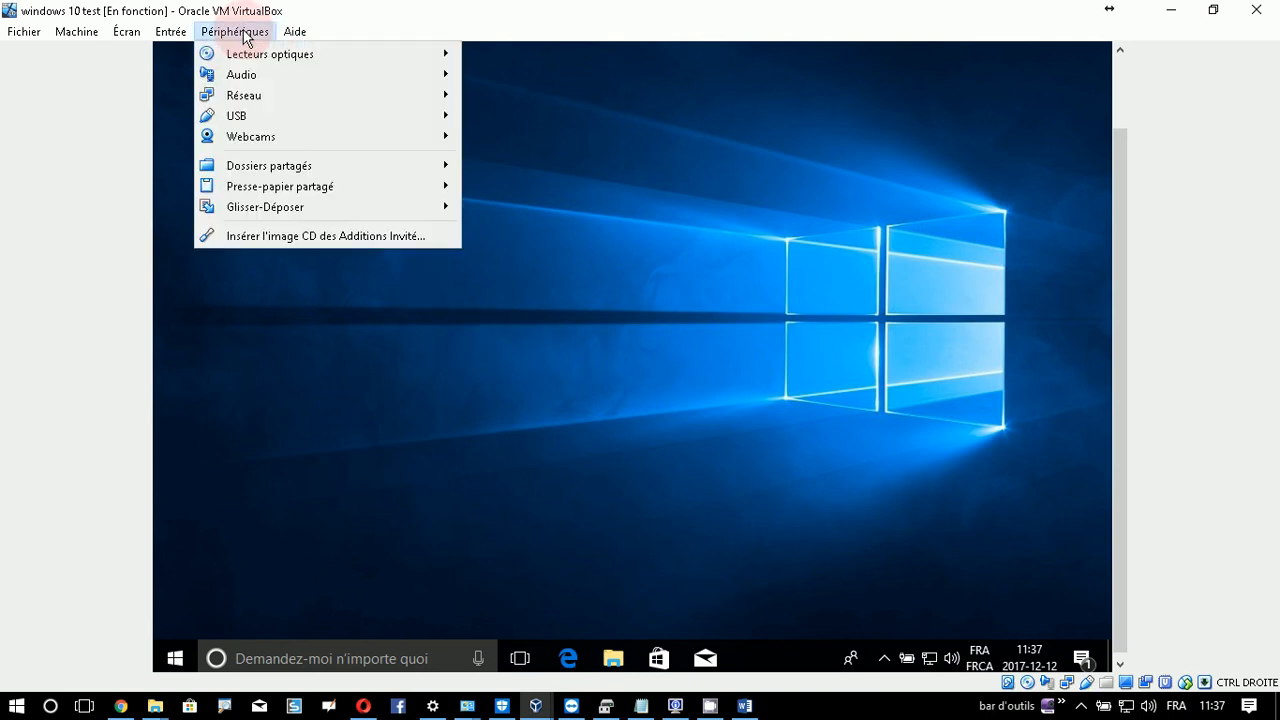
left_click(353, 236)
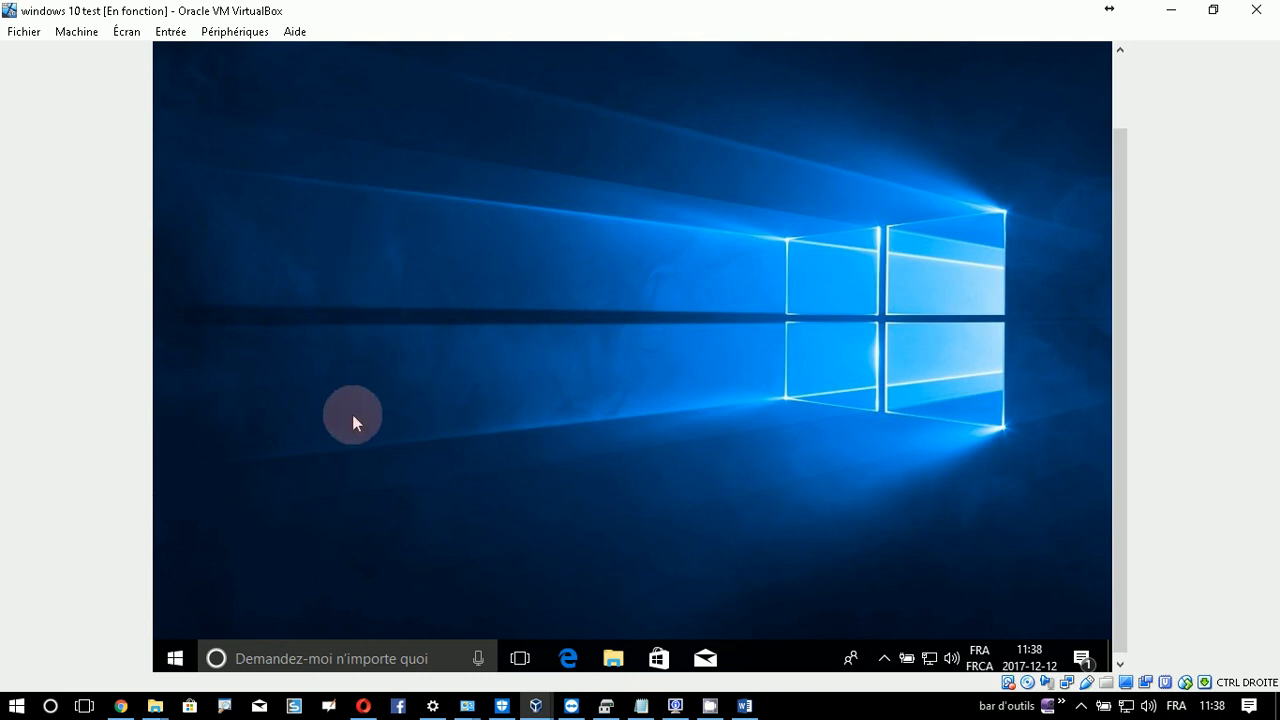
- Open the guest's System window and Device Manager, and insert the Guest Additions disc
key("super+Pause")
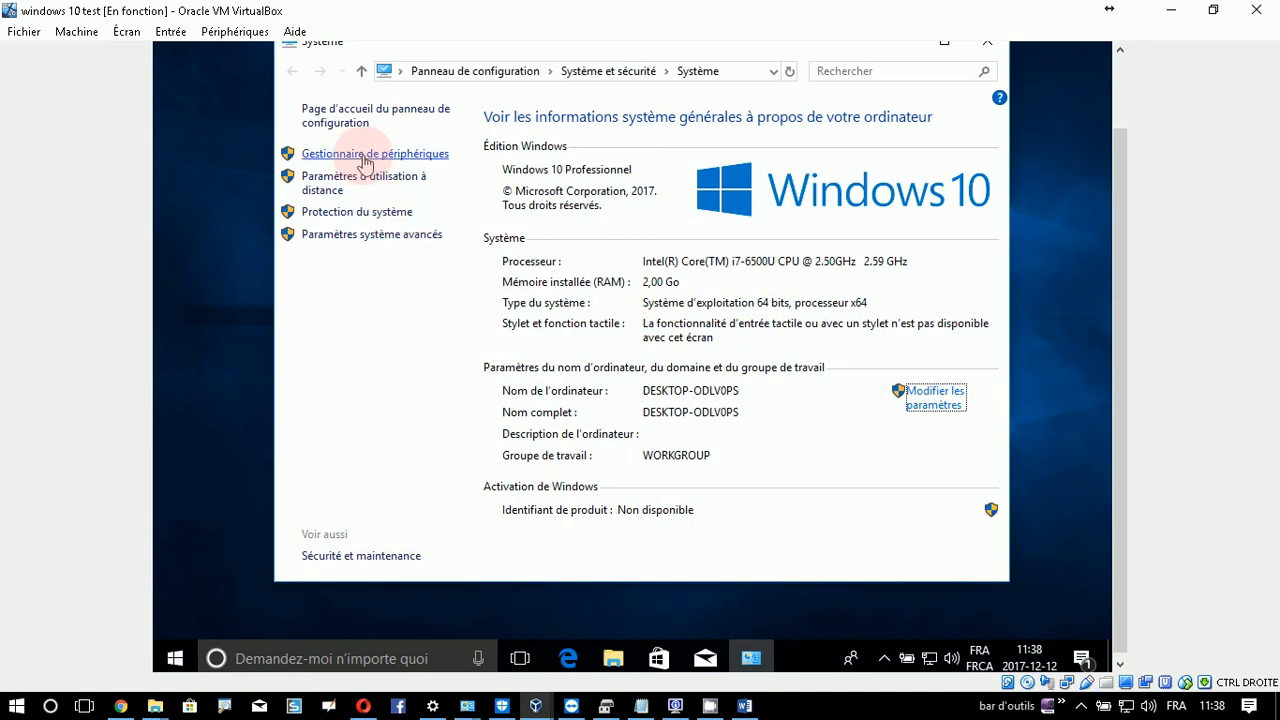
left_click(364, 157)
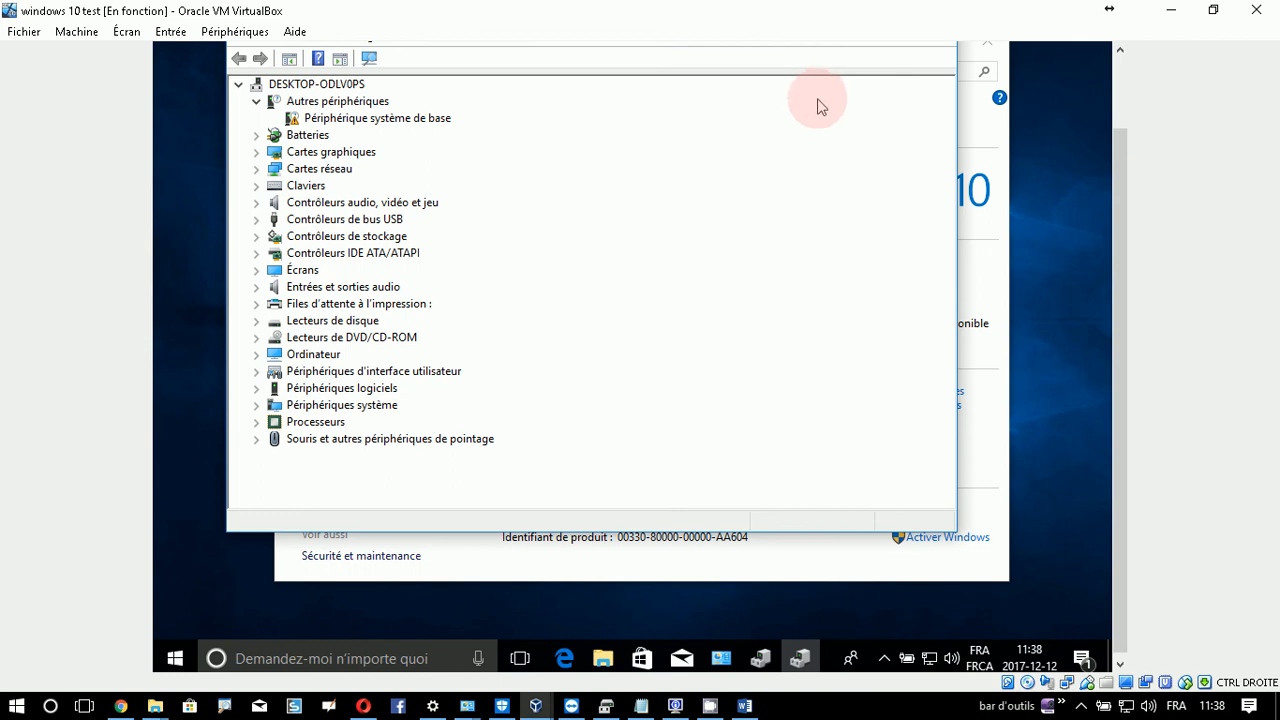
left_click(238, 33)
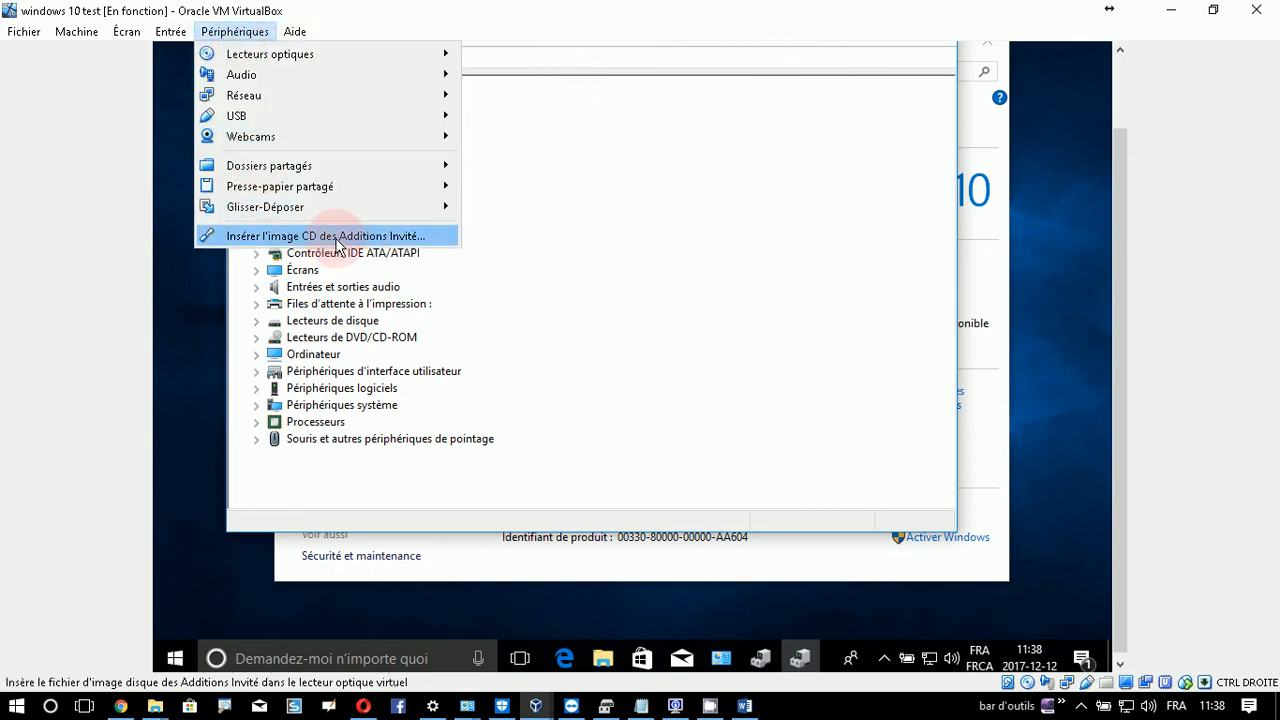
left_click(370, 245)
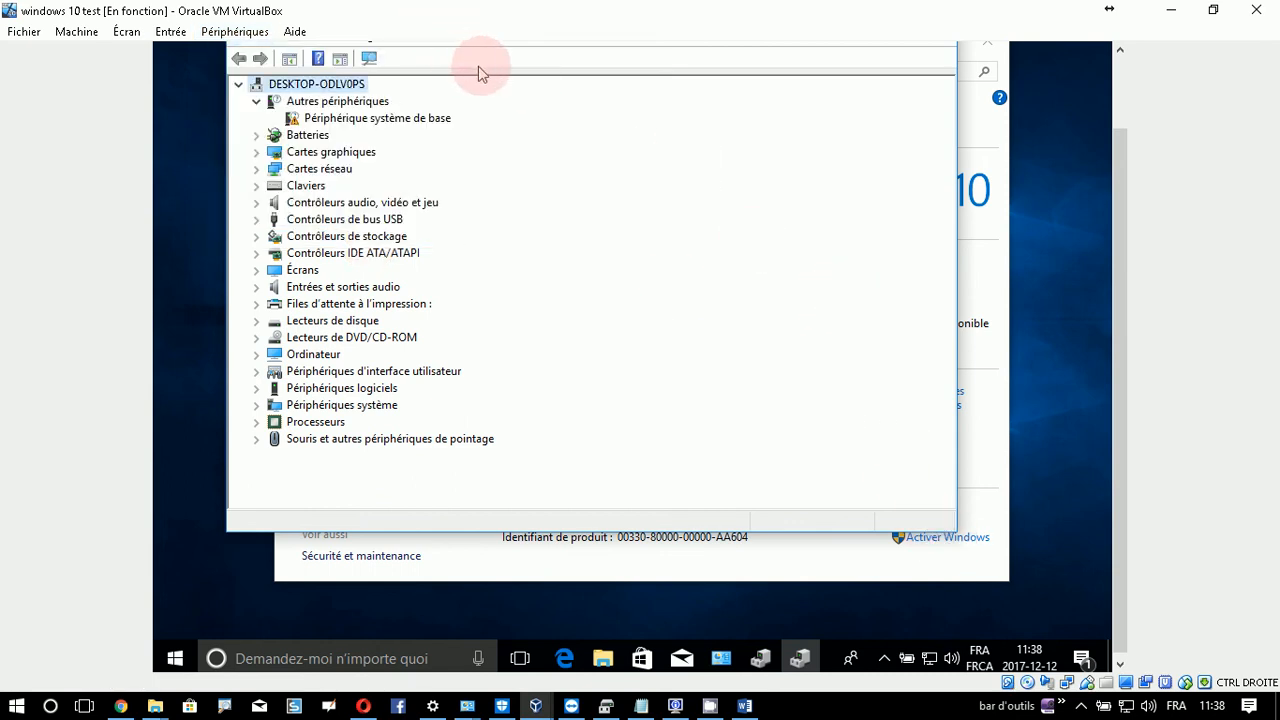
- Close Device Manager and the System window with Alt+F4
key("alt+F4")
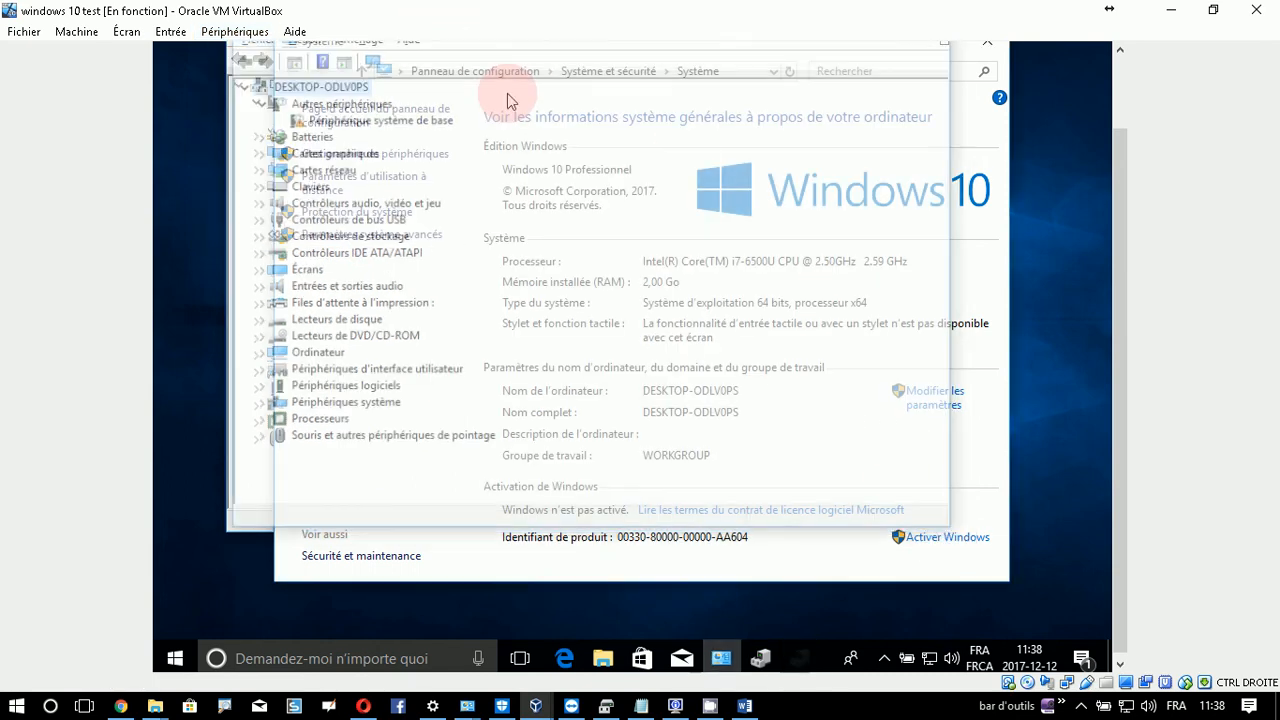
key("alt+F4")
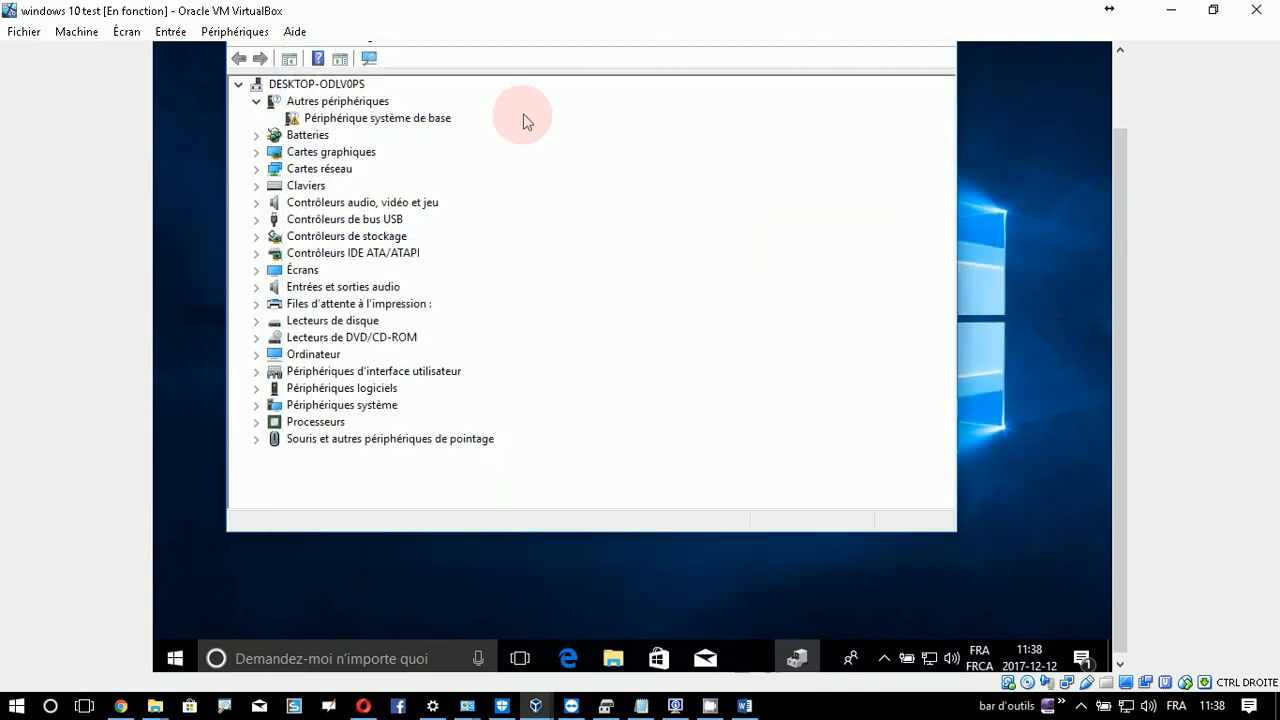
key("alt+F4")
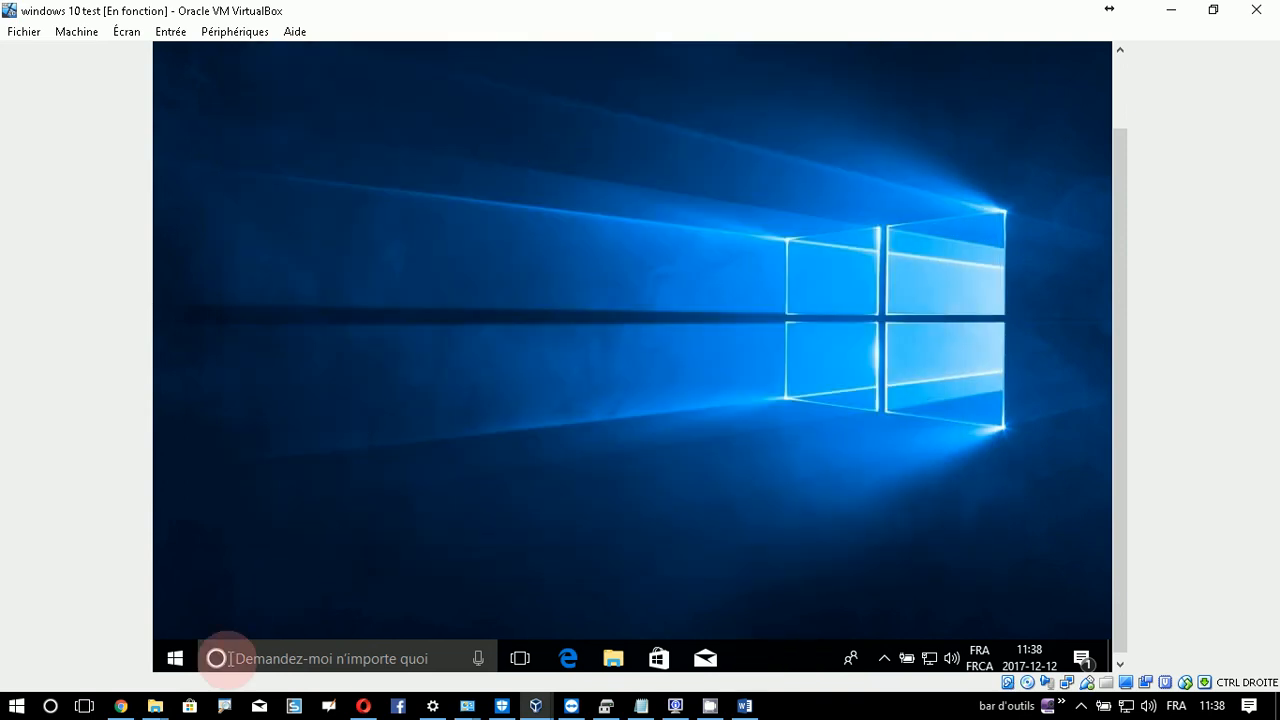
- Open File Explorer in the guest and browse to Lecteur de CD (D:)
left_click(175, 660)
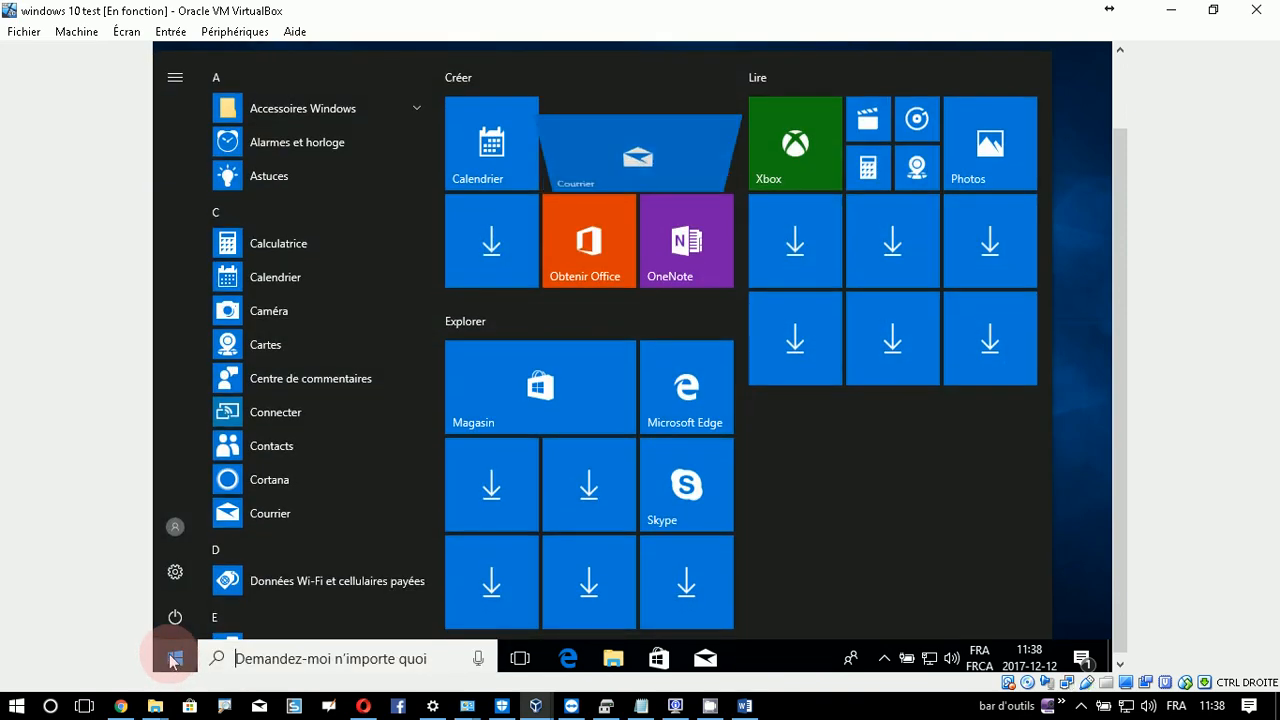
key("super+e")
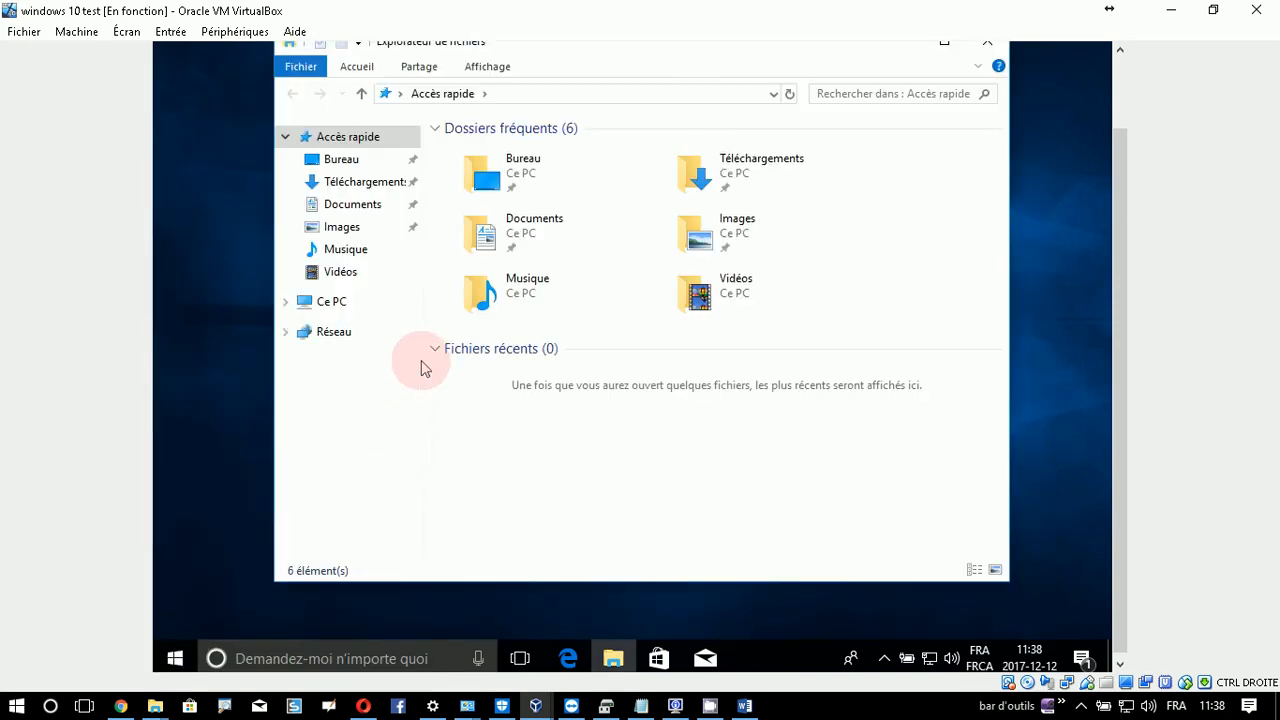
left_click(288, 302)
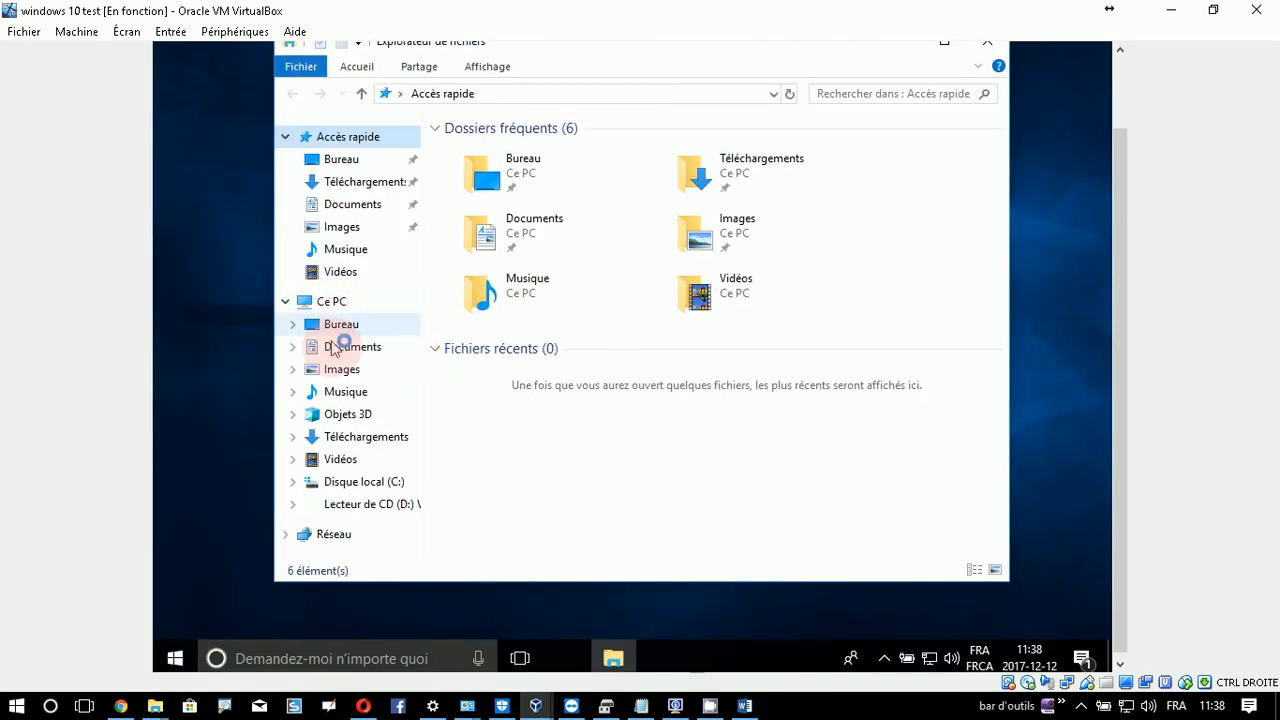
left_click(375, 508)
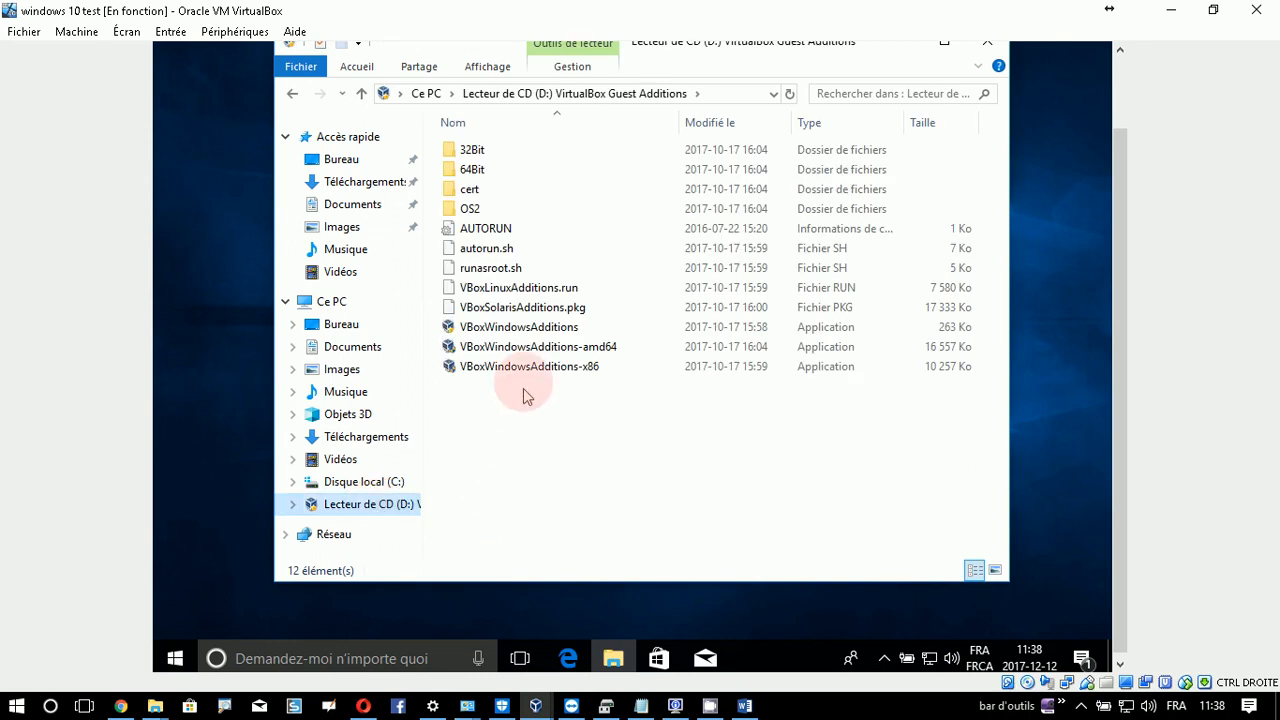
- Run VBoxWindowsAdditions, allow it, and advance past welcome and default install folder
double_click(520, 332)
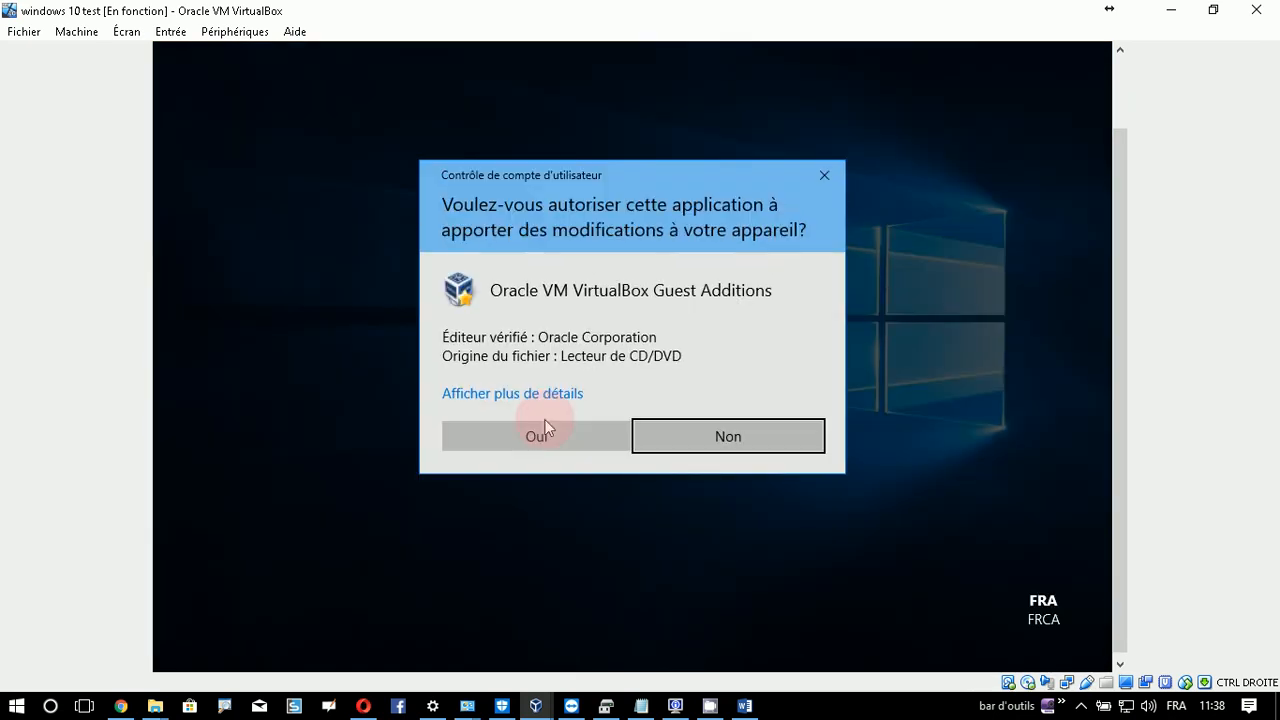
left_click(545, 430)
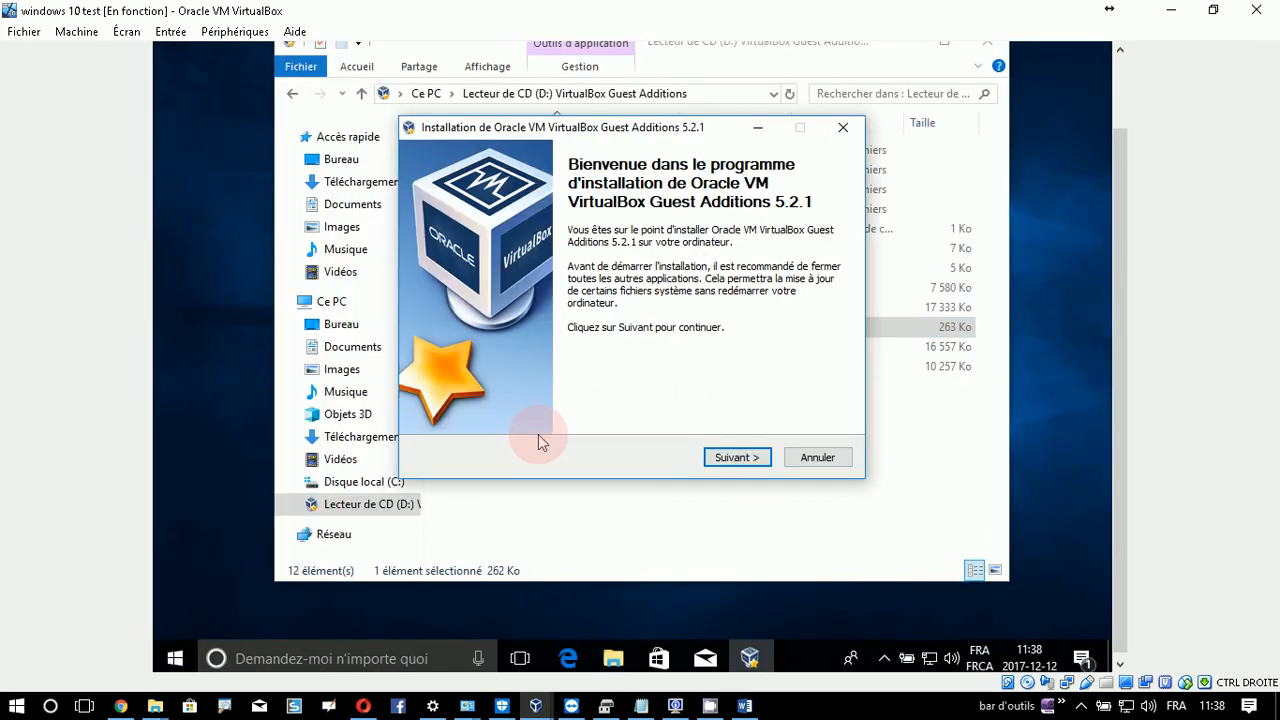
left_click(740, 458)
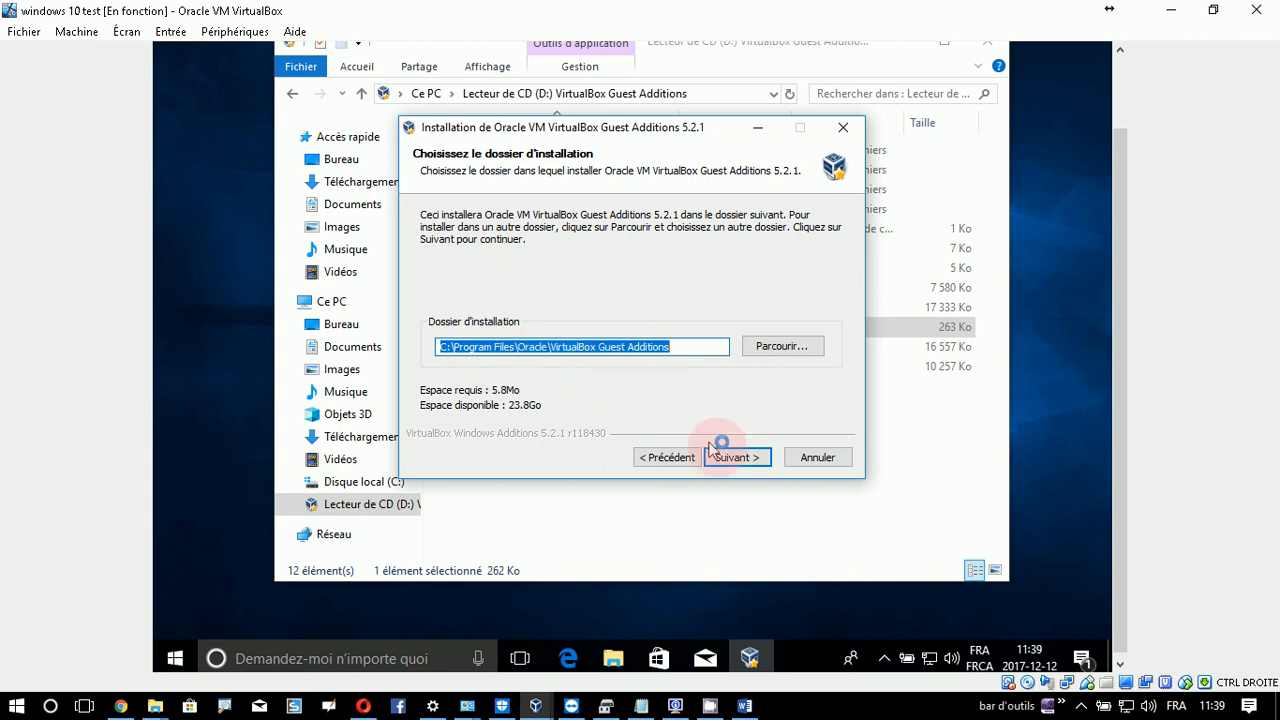
left_click(755, 464)
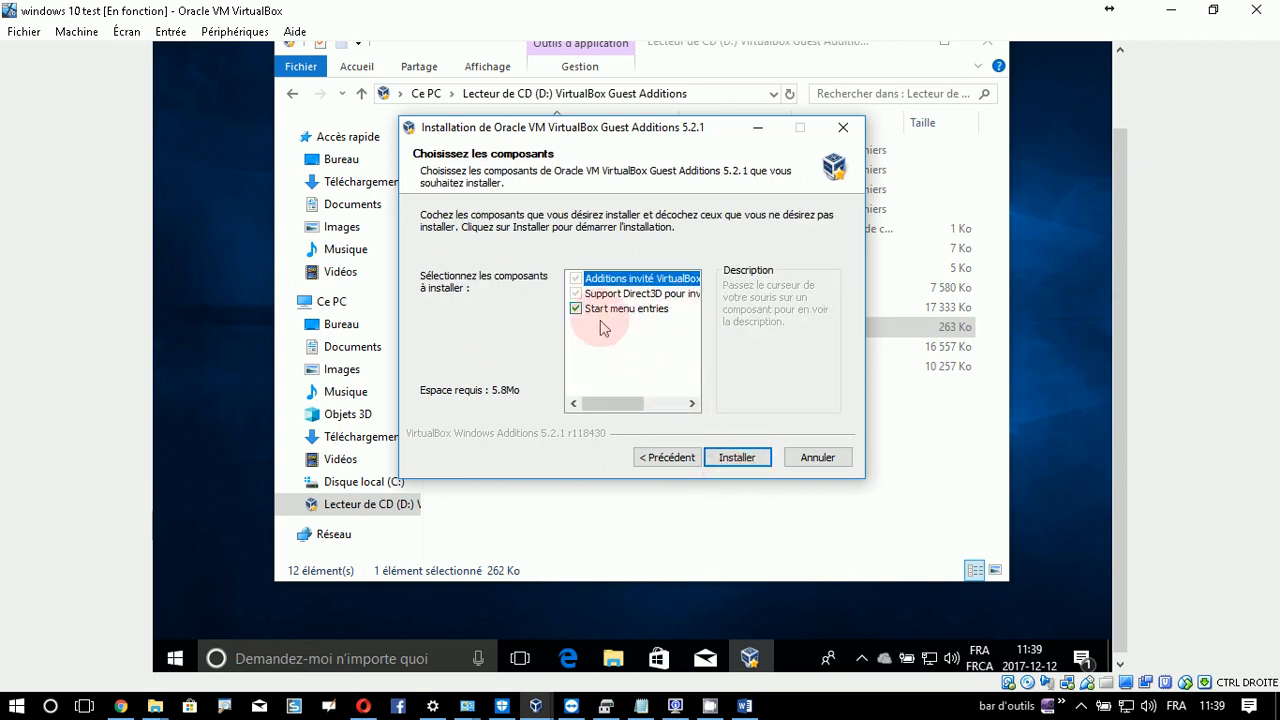
- Install the default Guest Additions components and approve the Oracle device driver prompt
left_click(738, 460)
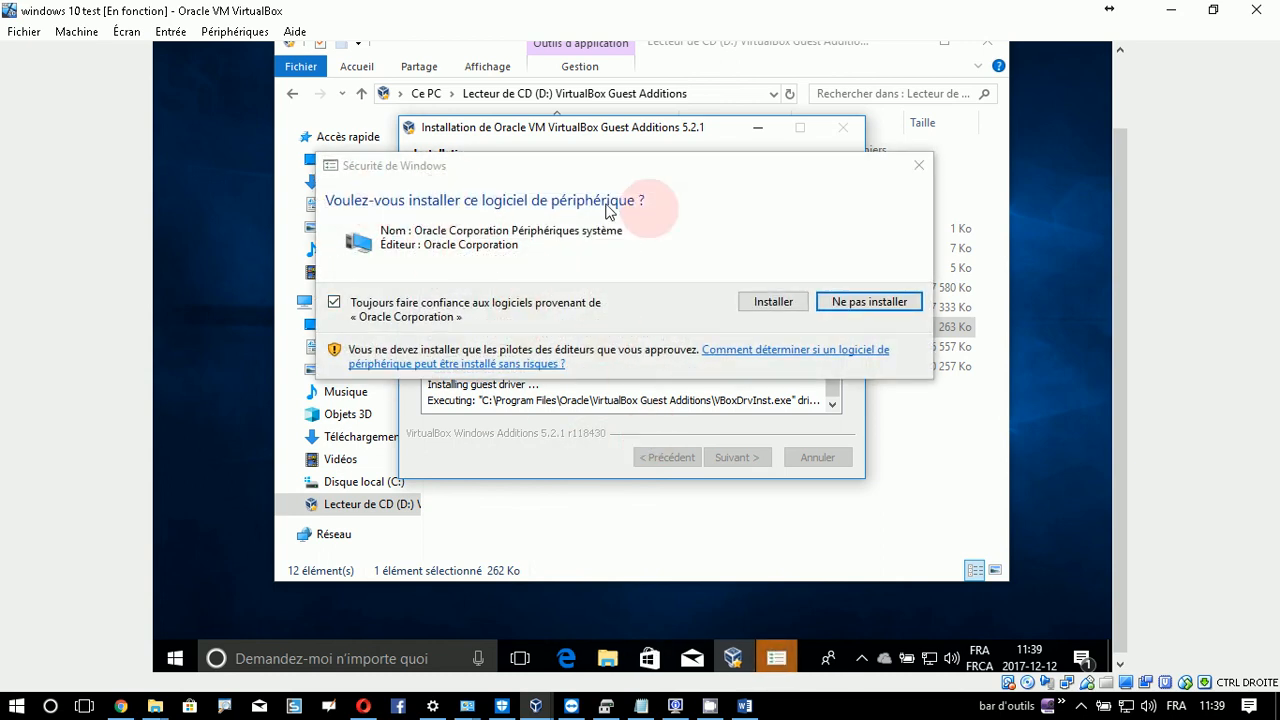
left_click(785, 309)
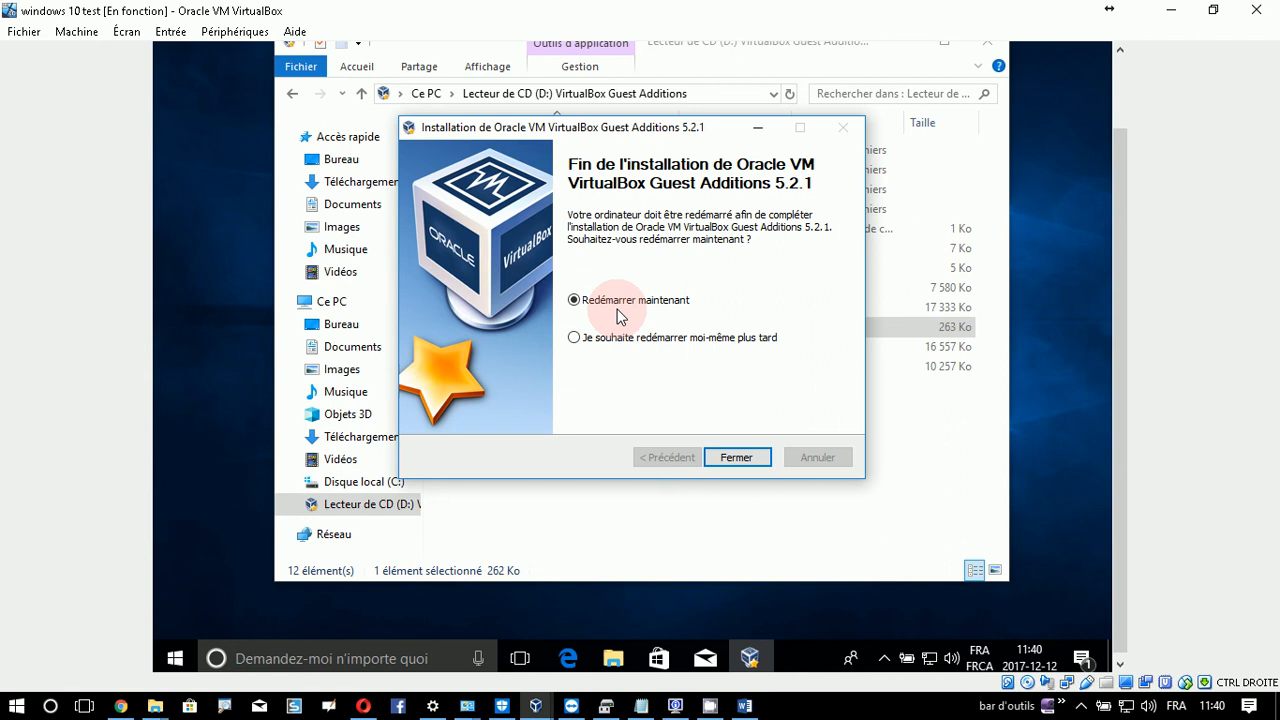
- Restart the VM now to finish Guest Additions, then sign back in with the account password
left_click(736, 460)
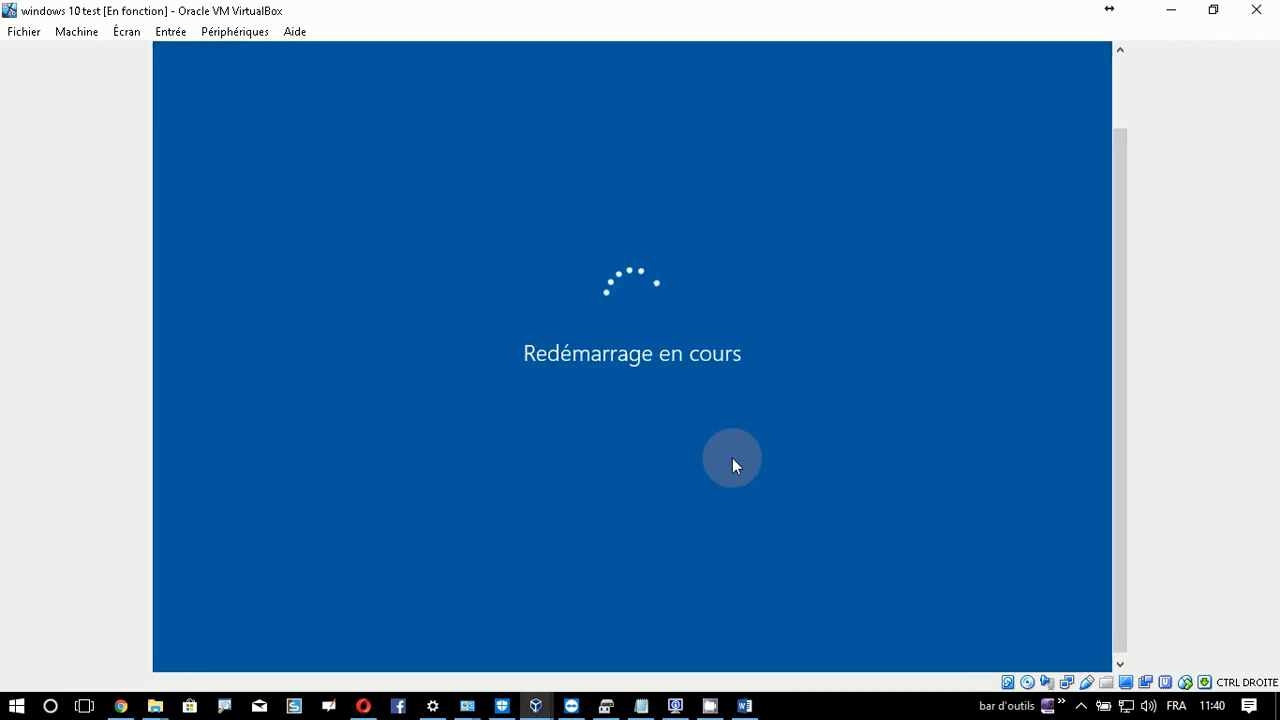
left_click(1081, 706)
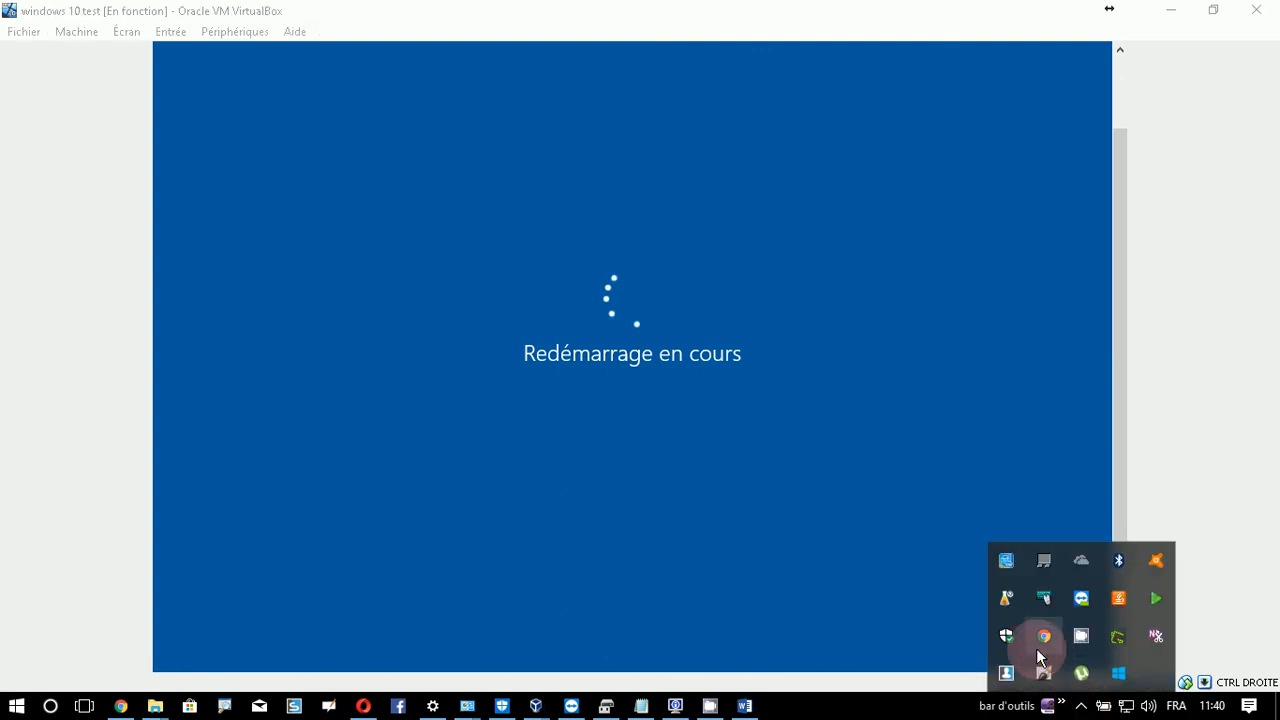
left_click(1088, 634)
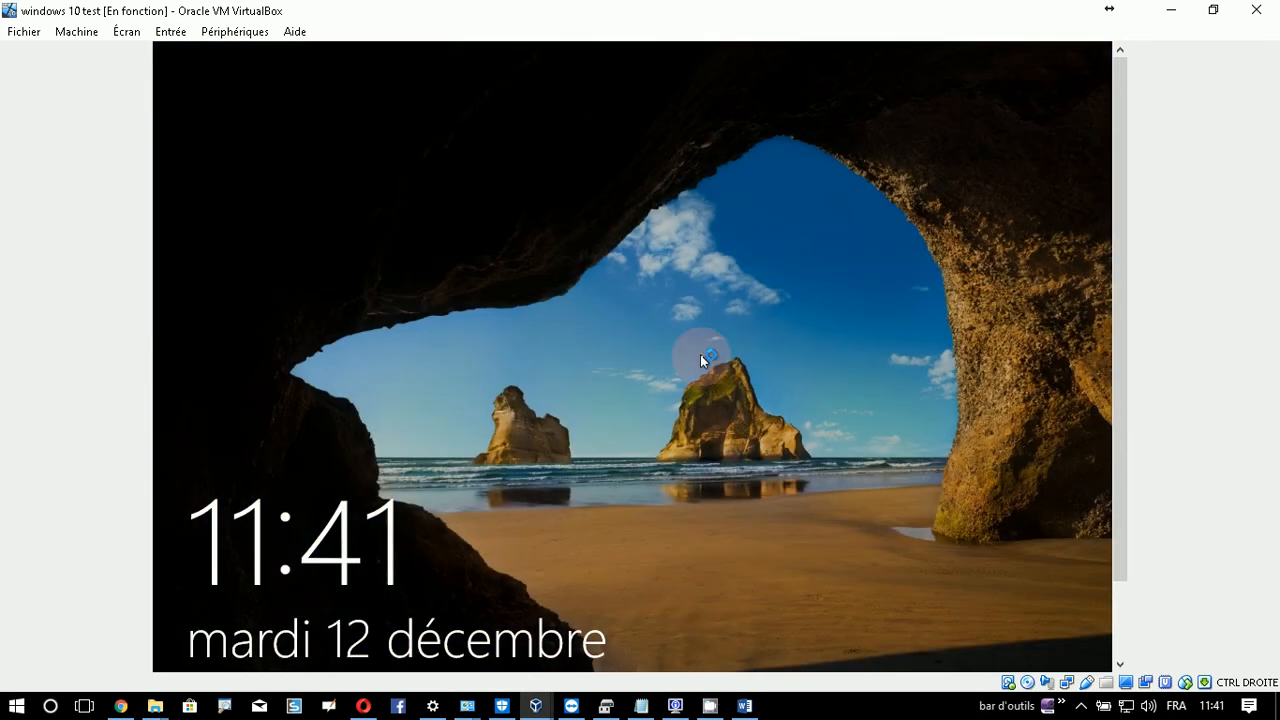
left_click(700, 354)
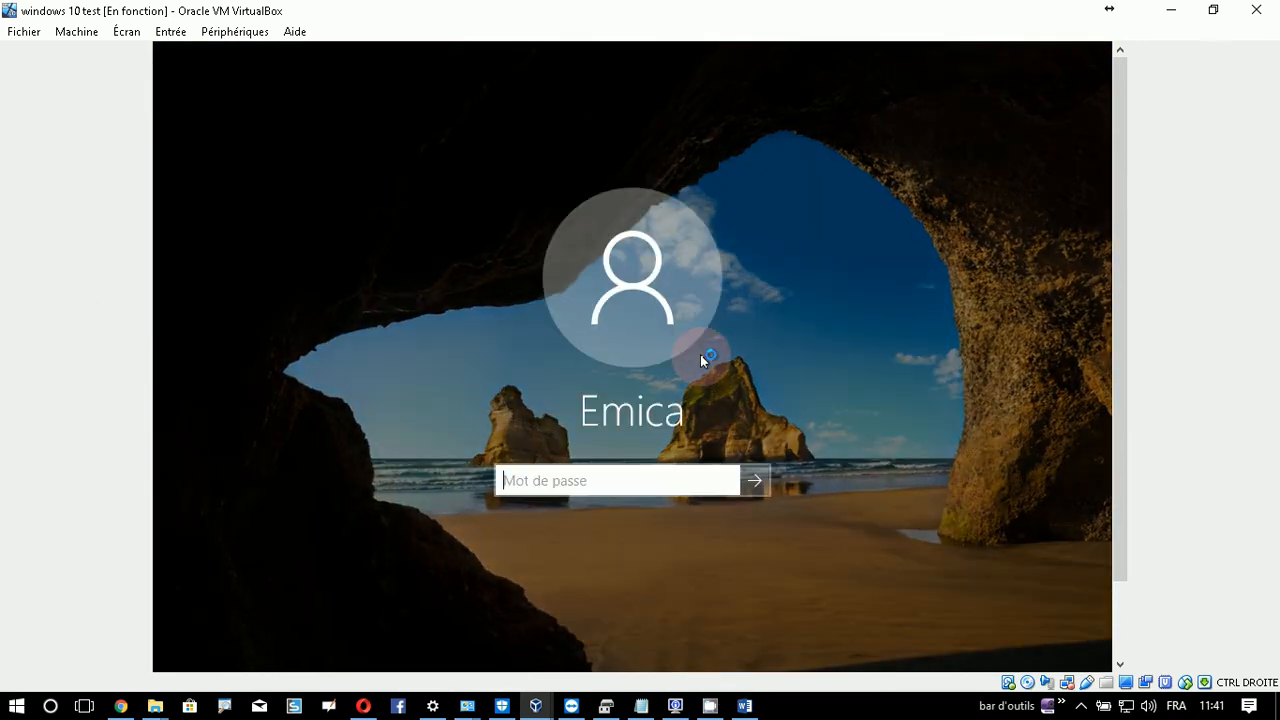
type("*****")
key("Return")
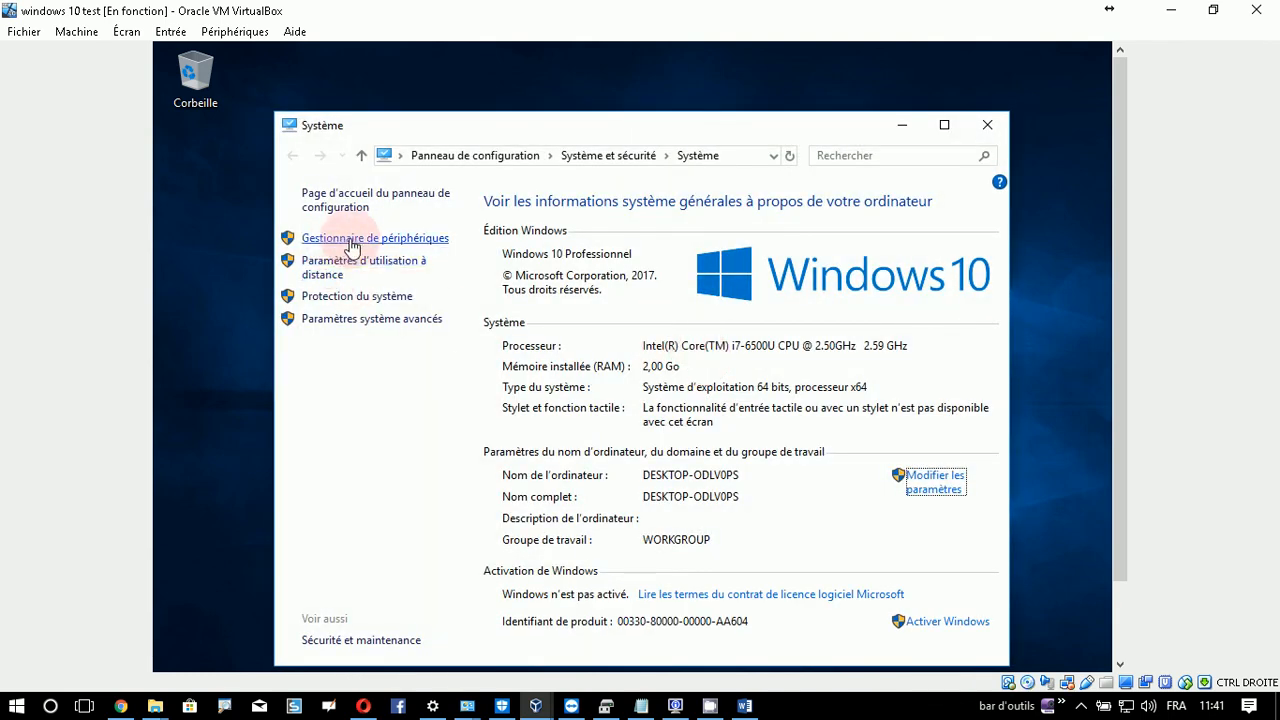
- Check drivers in Device Manager, close it and the System window, then bring up CamStudio
left_click(352, 240)
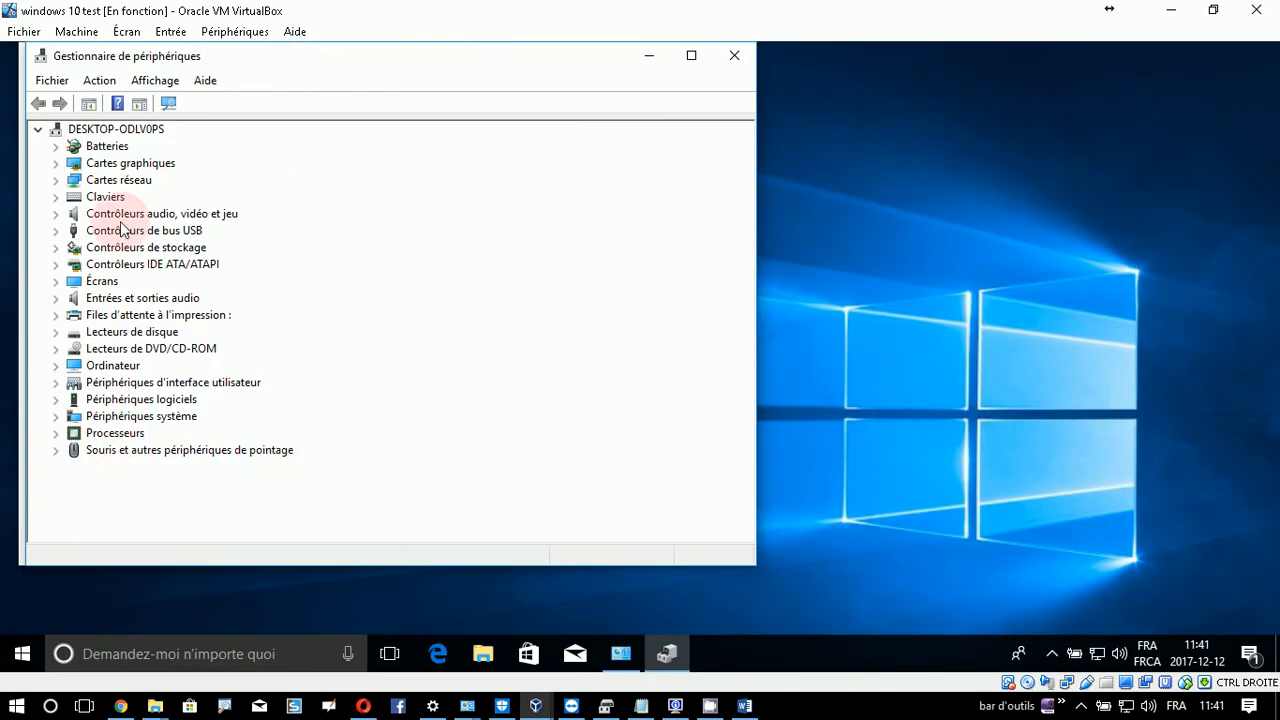
left_click(733, 56)
left_click(733, 56)
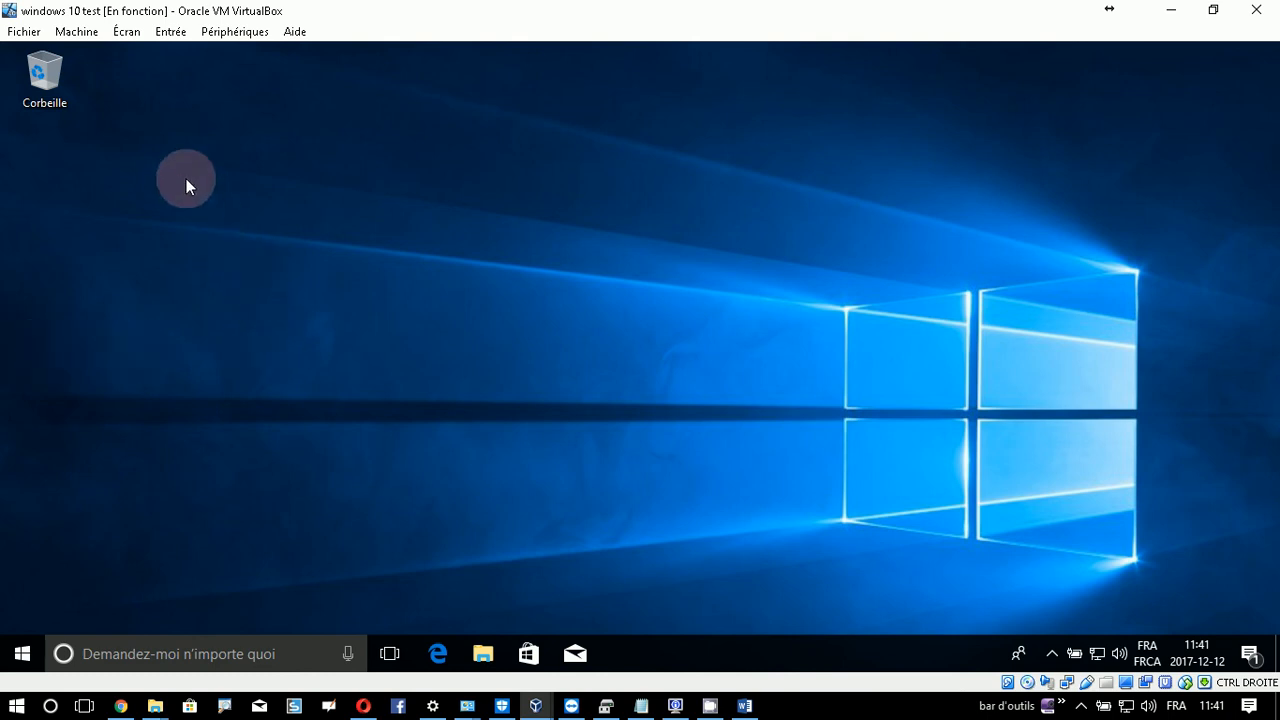
left_click(1081, 706)
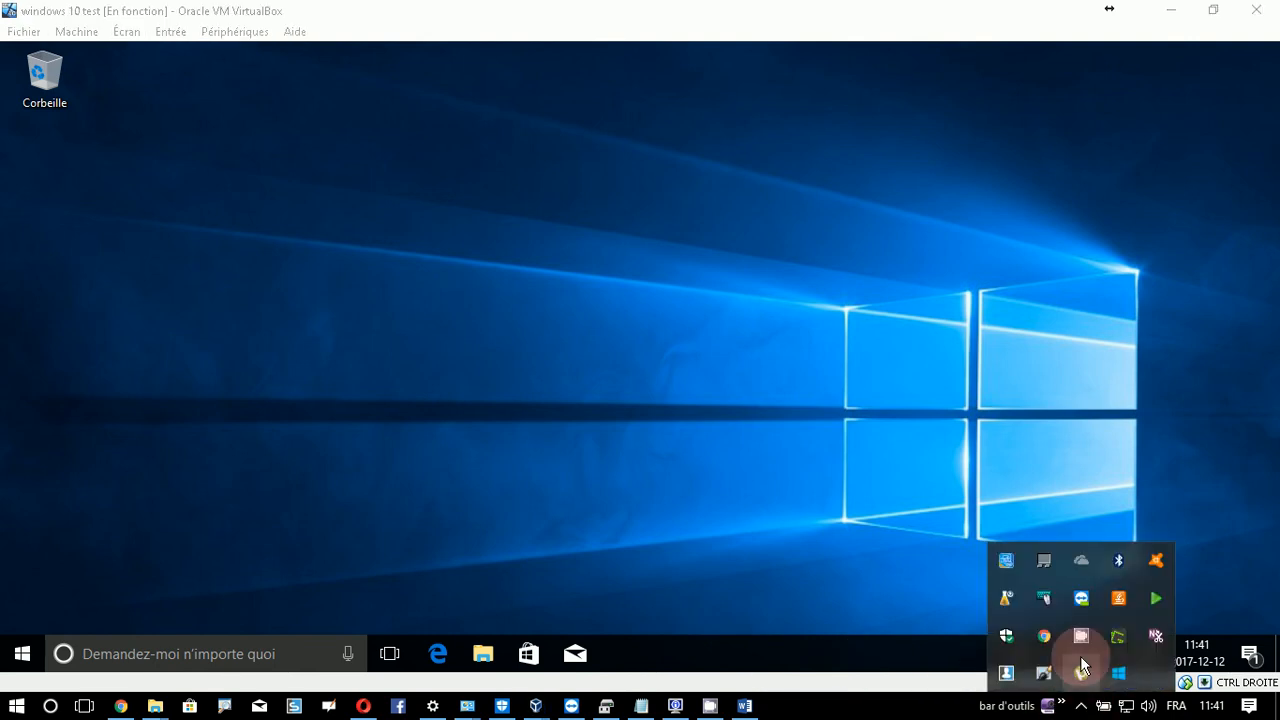
left_click(1083, 635)
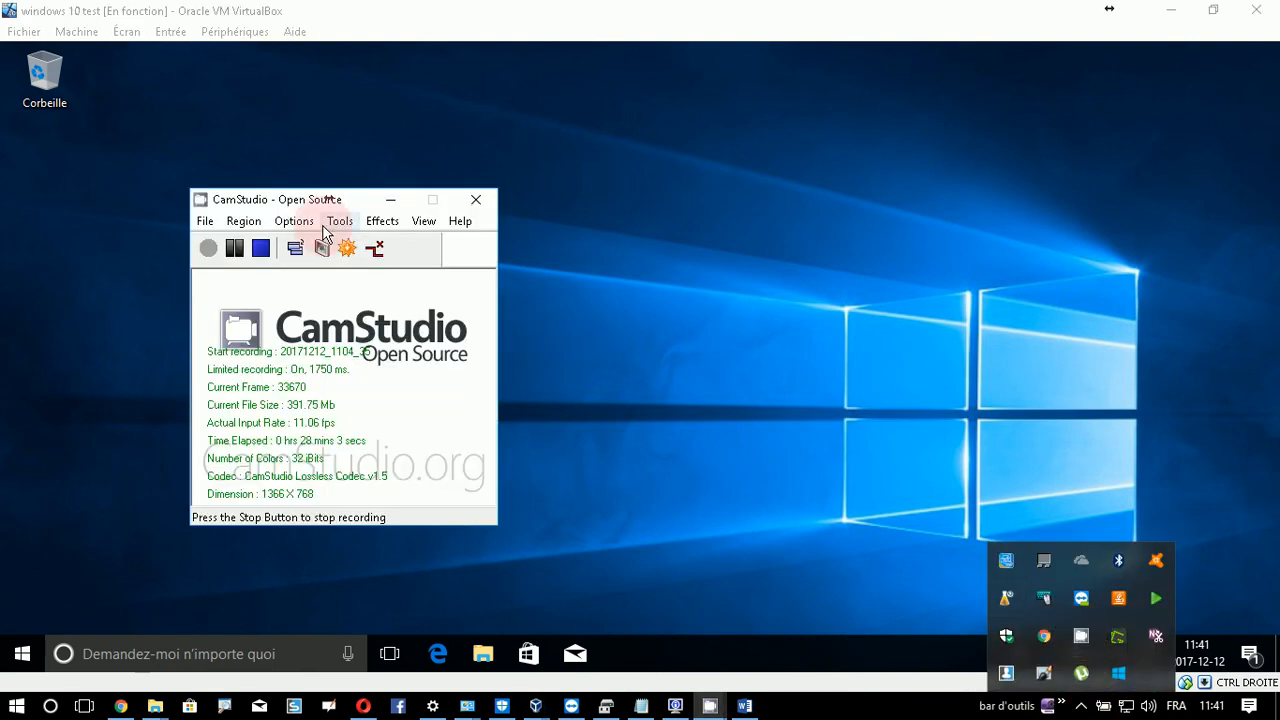